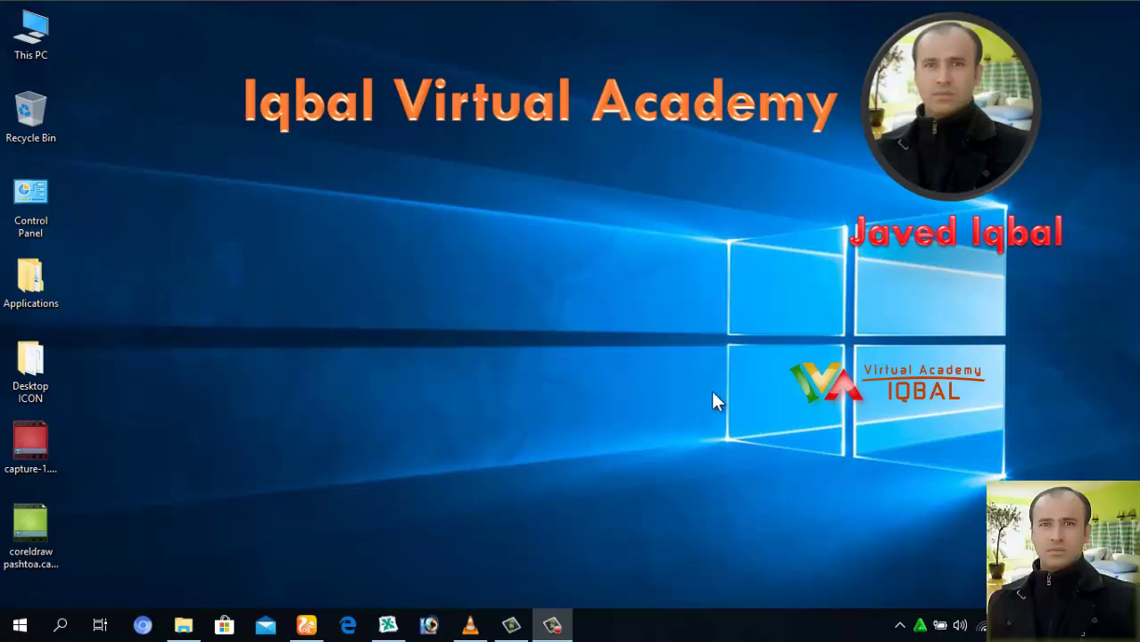
- Restore the CorelDRAW 11 window showing ali.CDR on the Alignment Step 1 page
{"action": "left_click", "coordinate": [390, 624]}
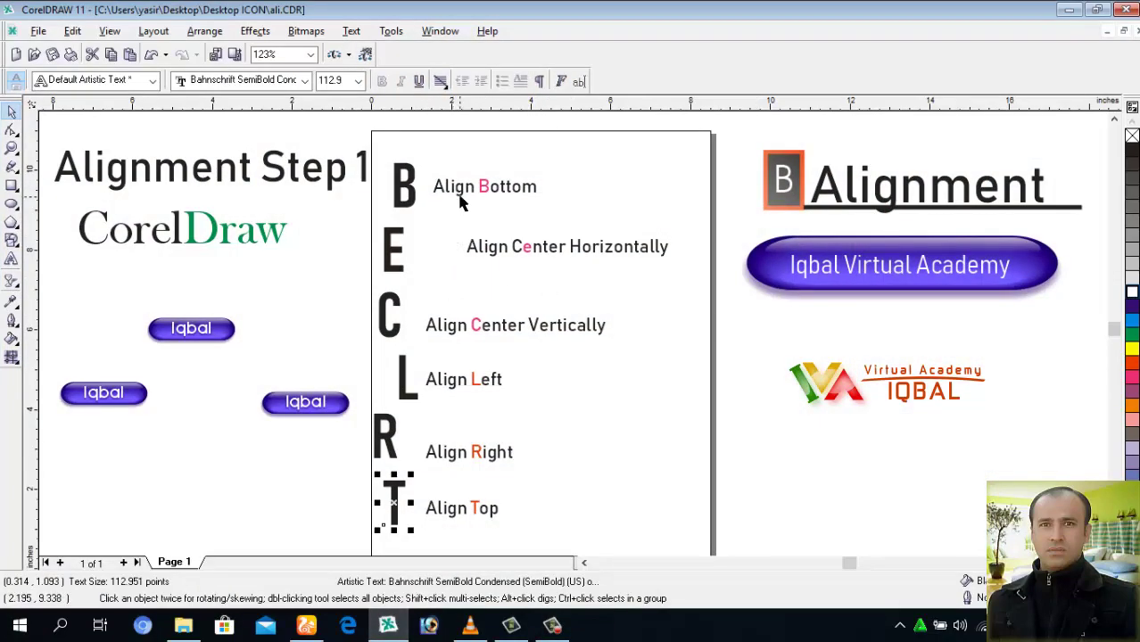
{"action": "left_click", "coordinate": [432, 192]}
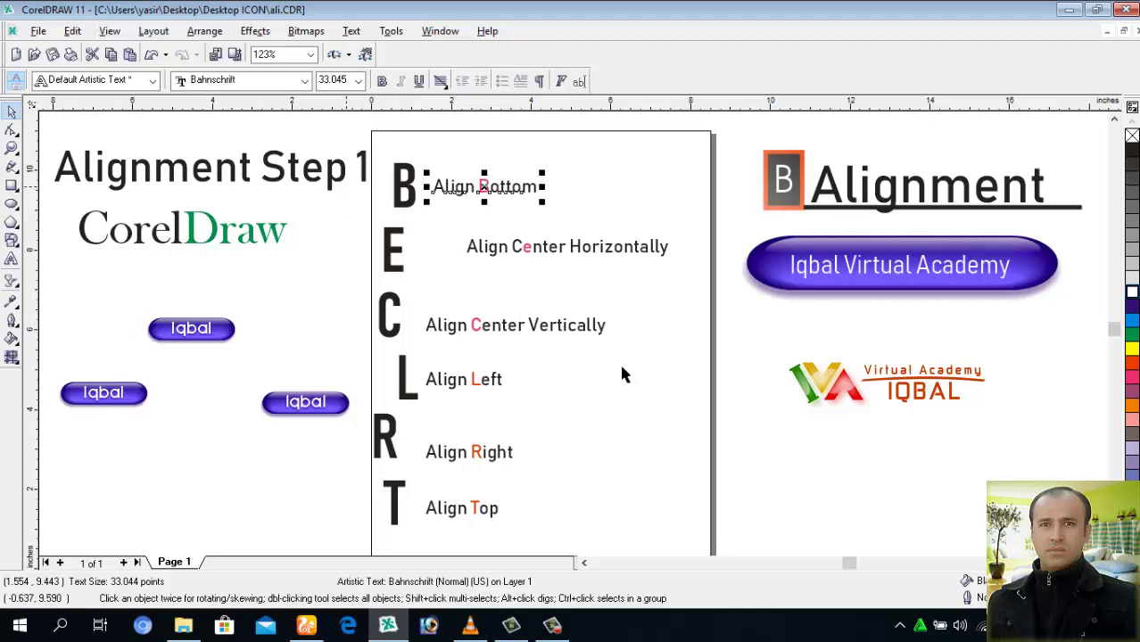
{"action": "left_click", "coordinate": [650, 399]}
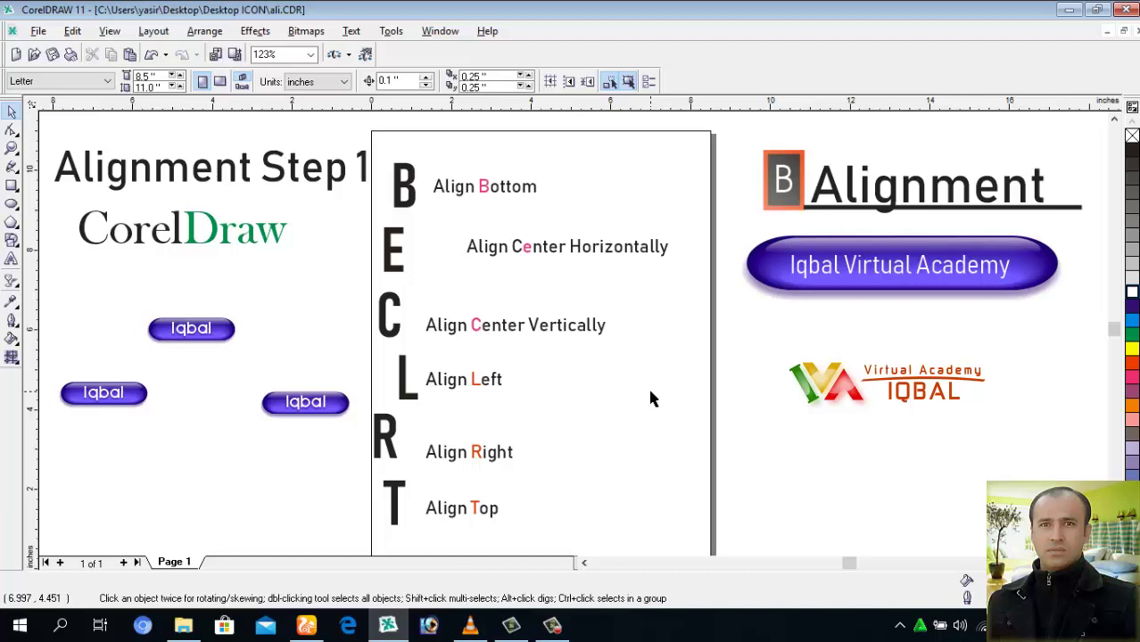
{"action": "left_click", "coordinate": [453, 195]}
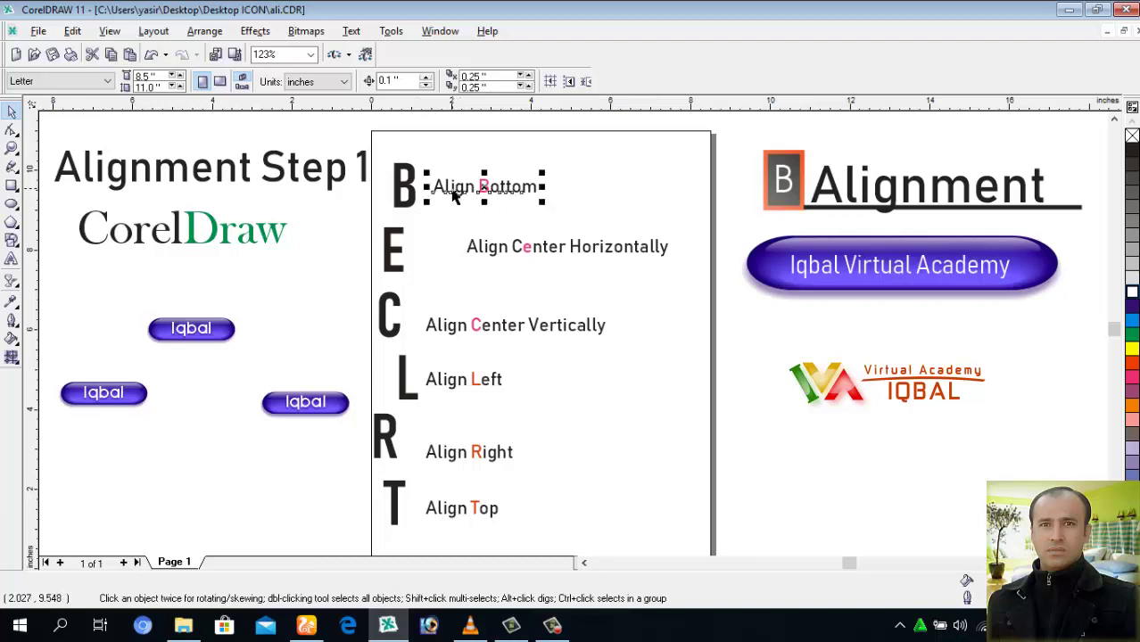
{"action": "left_click", "coordinate": [420, 202]}
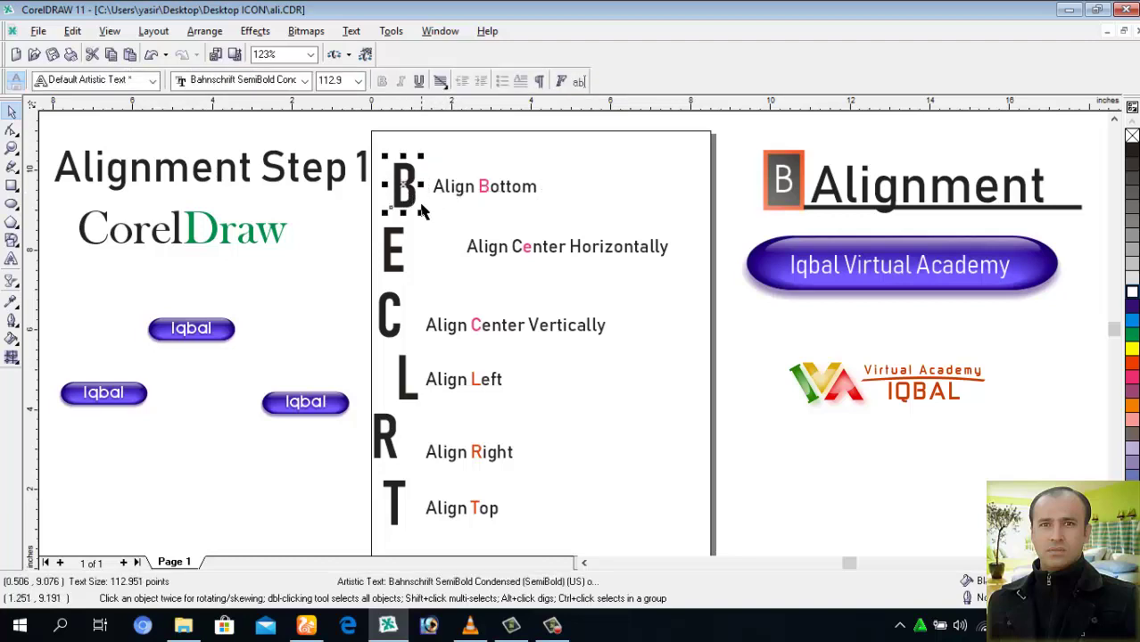
{"action": "left_click", "coordinate": [446, 211]}
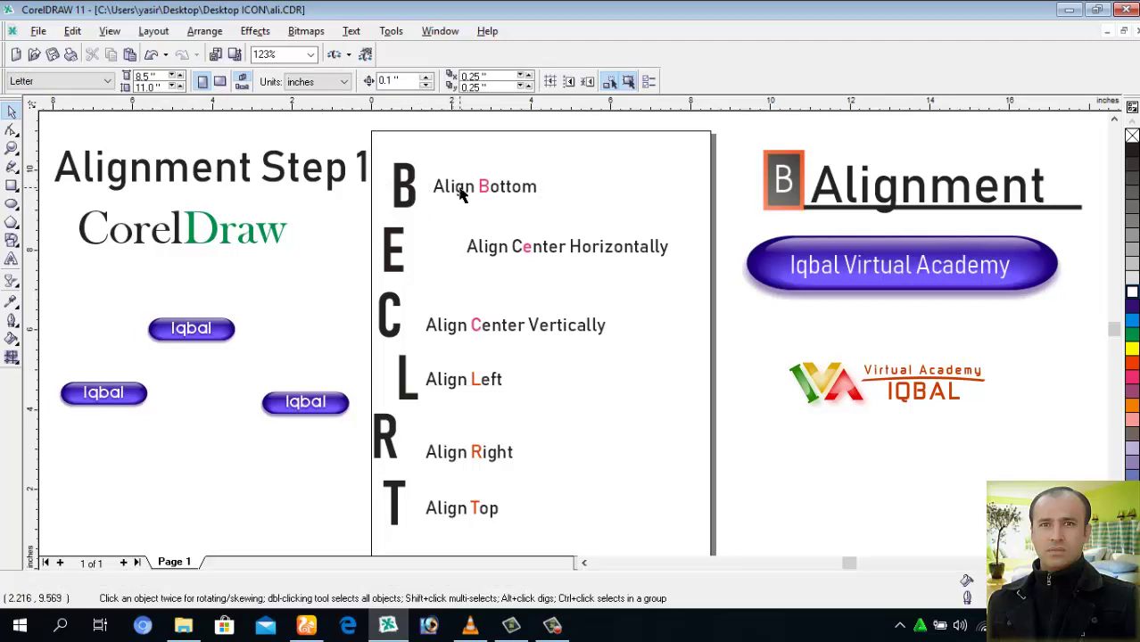
{"action": "left_click", "coordinate": [461, 194]}
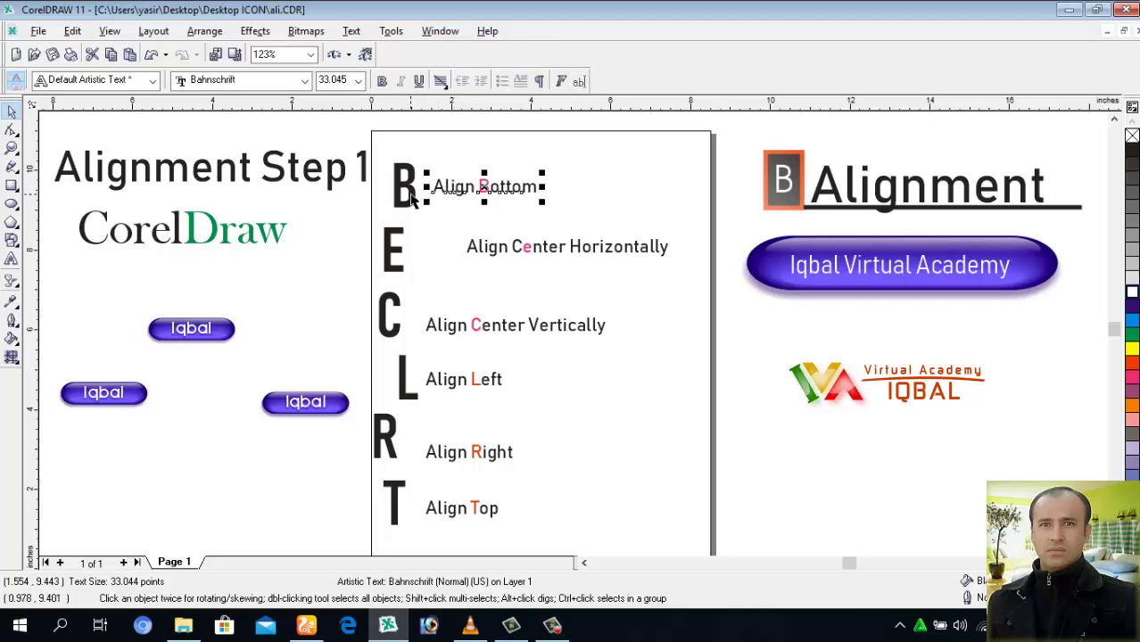
- First try aligning the Align Bottom label to the large B by bottom (B) and vertical centre (E)
{"action": "left_click", "coordinate": [409, 198], "text": "shift"}
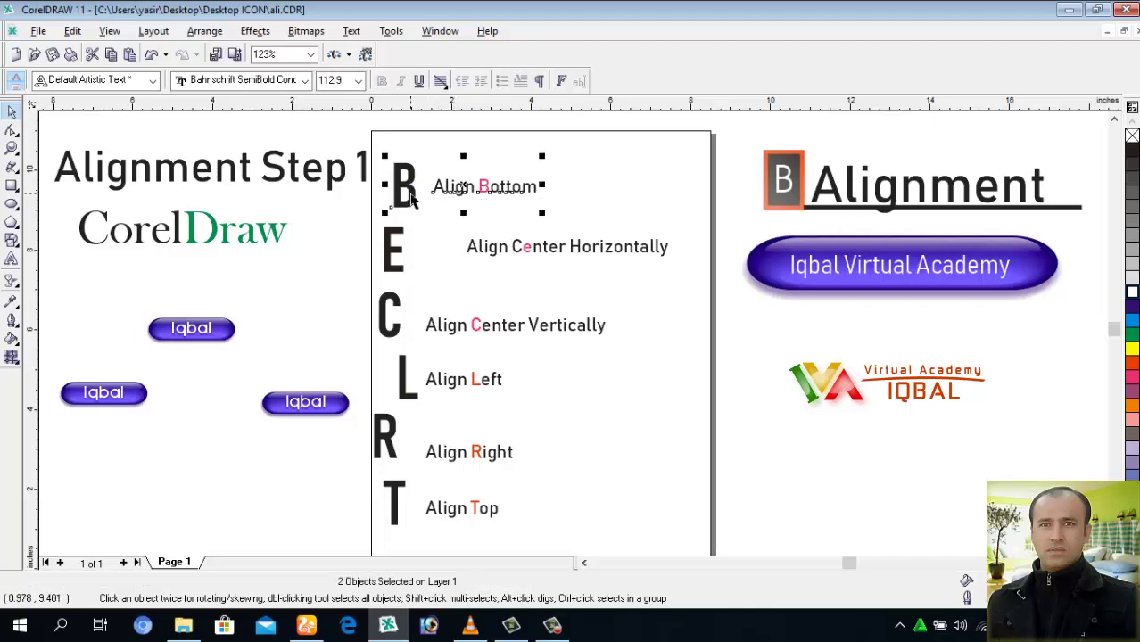
{"action": "key", "text": "b"}
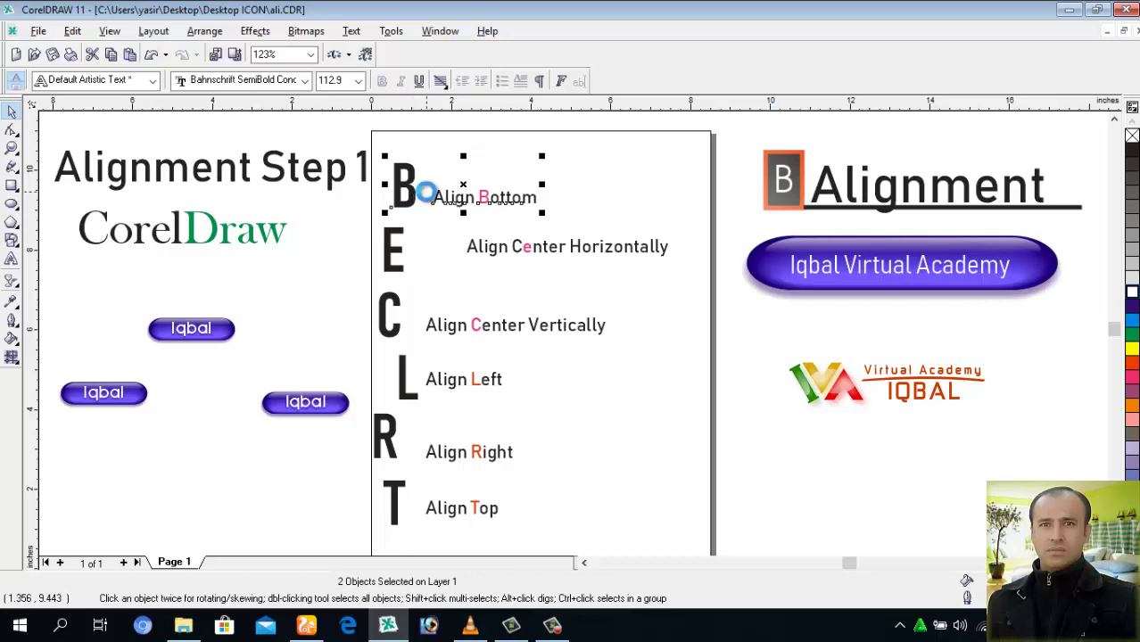
{"action": "key", "text": "e"}
{"action": "left_click", "coordinate": [511, 195]}
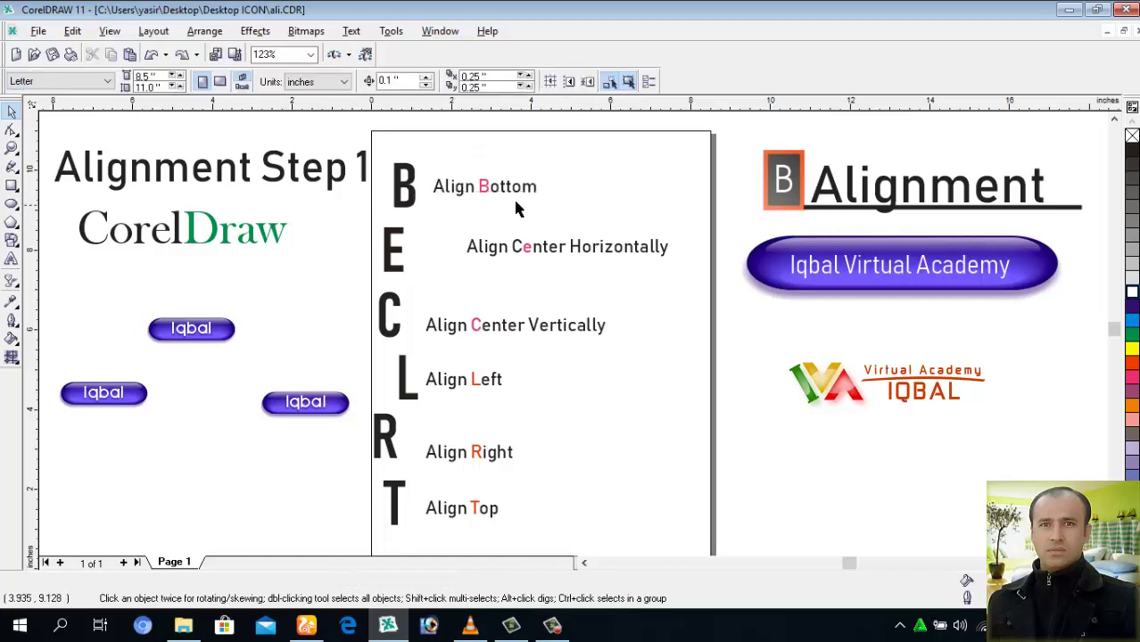
- Reselect the B and Align Bottom label, align their bottoms, then centre them vertically (C)
{"action": "left_click", "coordinate": [448, 207]}
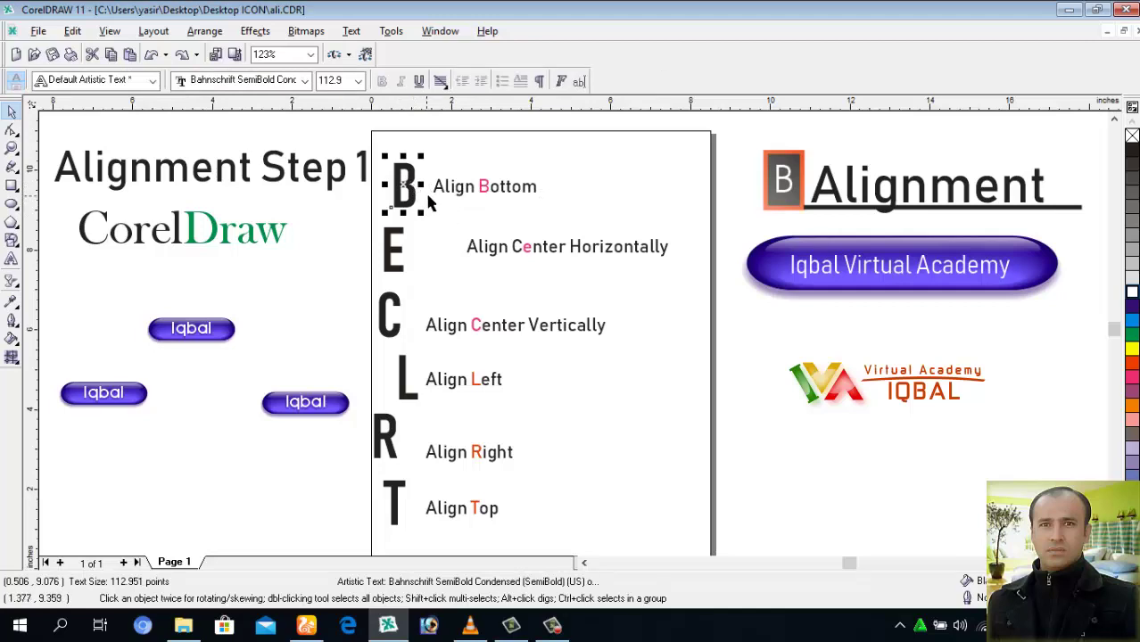
{"action": "left_click", "coordinate": [437, 203]}
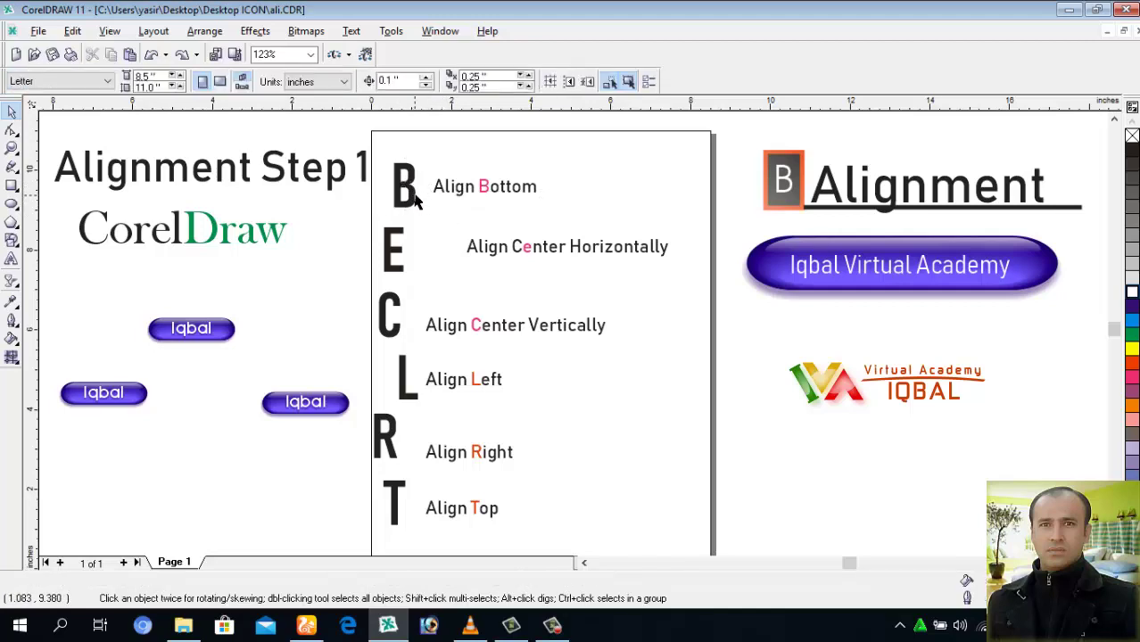
{"action": "left_click", "coordinate": [415, 202]}
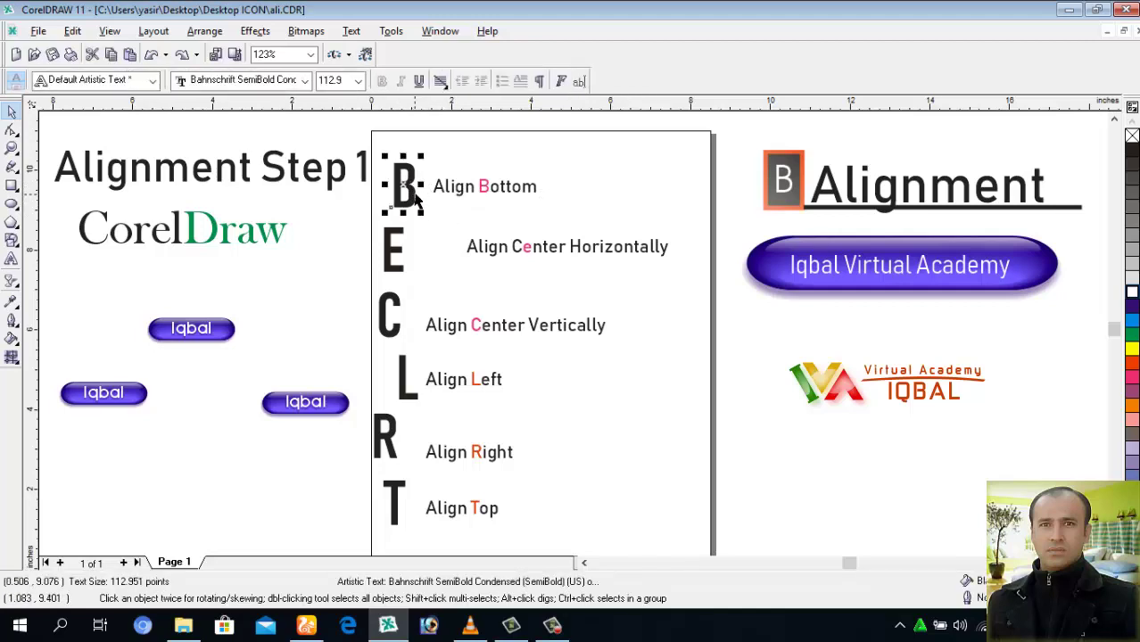
{"action": "left_click", "coordinate": [475, 196], "text": "shift"}
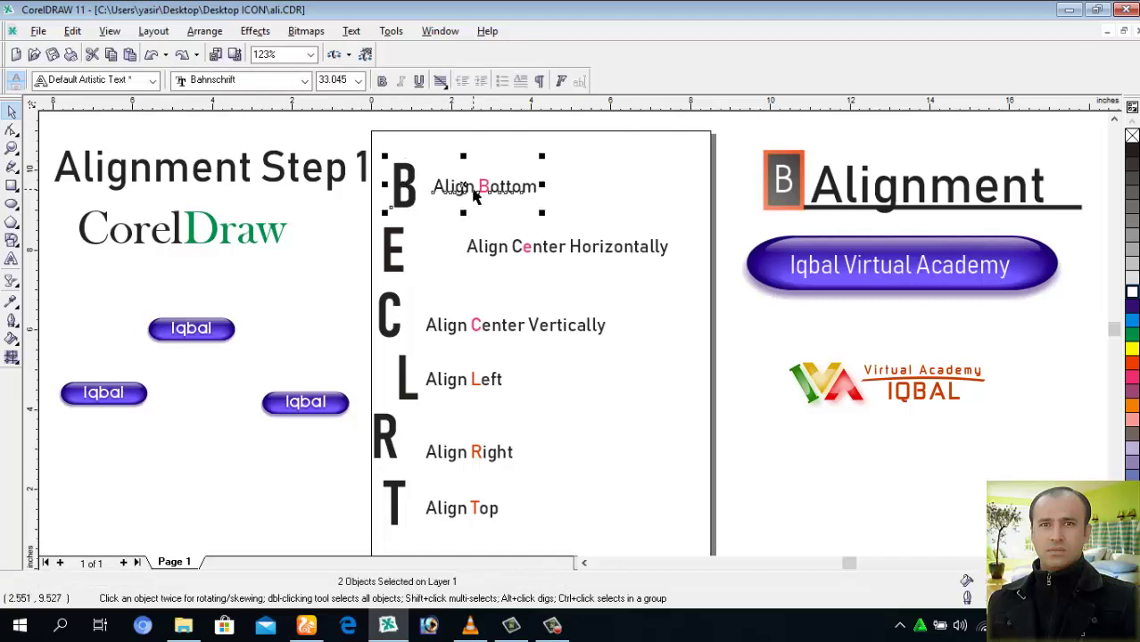
{"action": "key", "text": "b"}
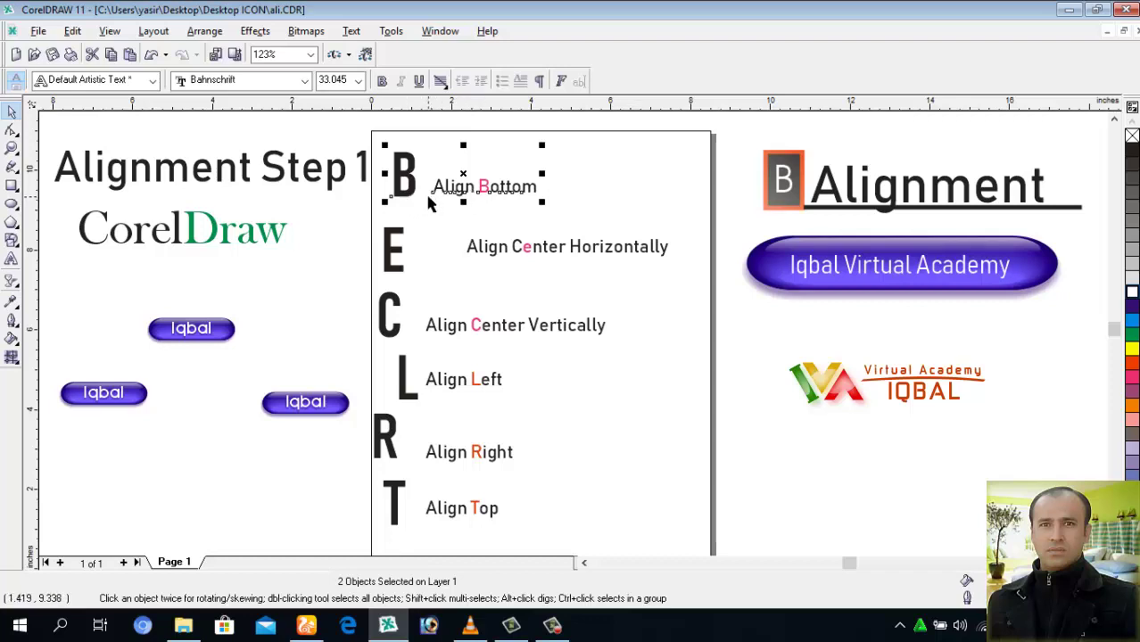
{"action": "key", "text": "c"}
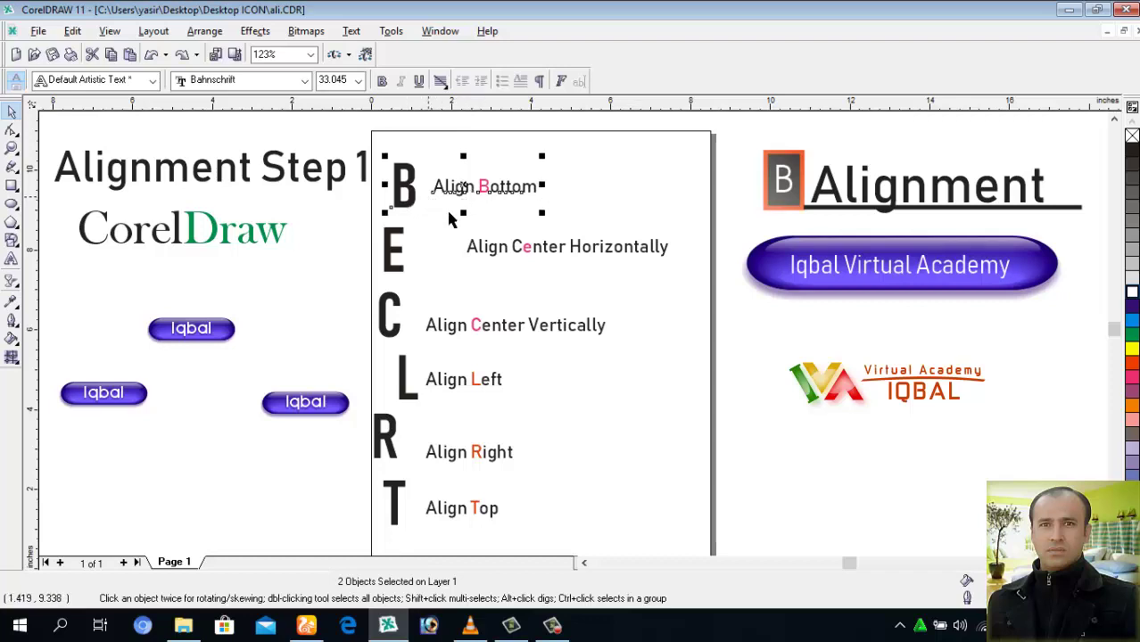
{"action": "left_click", "coordinate": [686, 376]}
- Move the right Iqbal button higher and further left
{"action": "left_click_drag", "start_coordinate": [286, 406], "coordinate": [263, 350]}
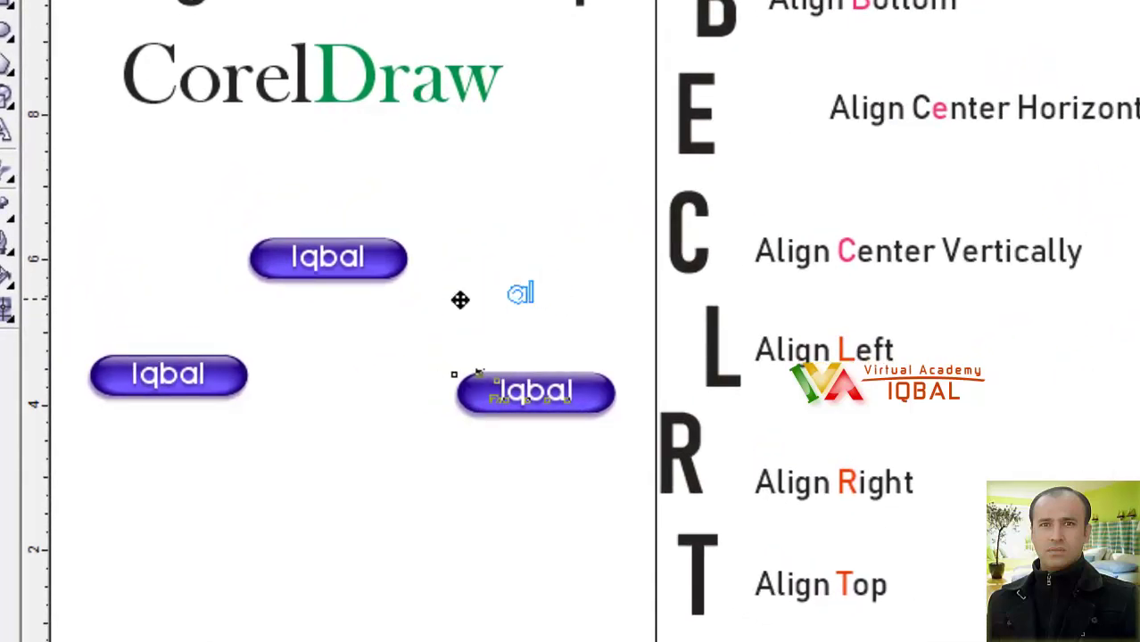
{"action": "left_click_drag", "start_coordinate": [459, 297], "coordinate": [441, 336]}
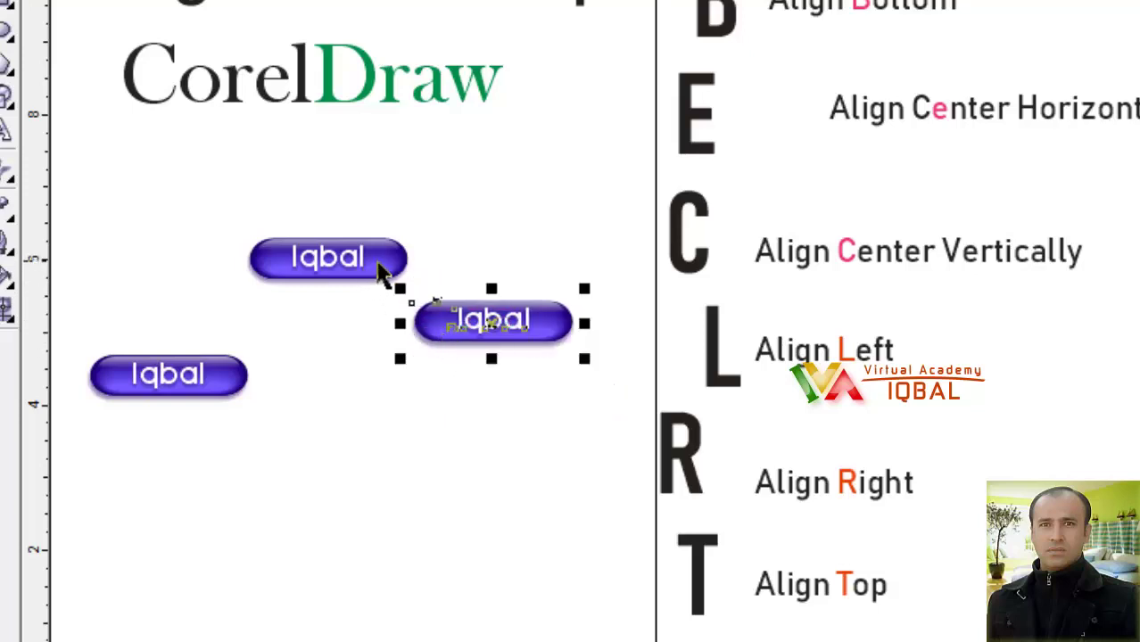
{"action": "left_click", "coordinate": [385, 269]}
{"action": "left_click", "coordinate": [450, 328]}
{"action": "left_click", "coordinate": [268, 398]}
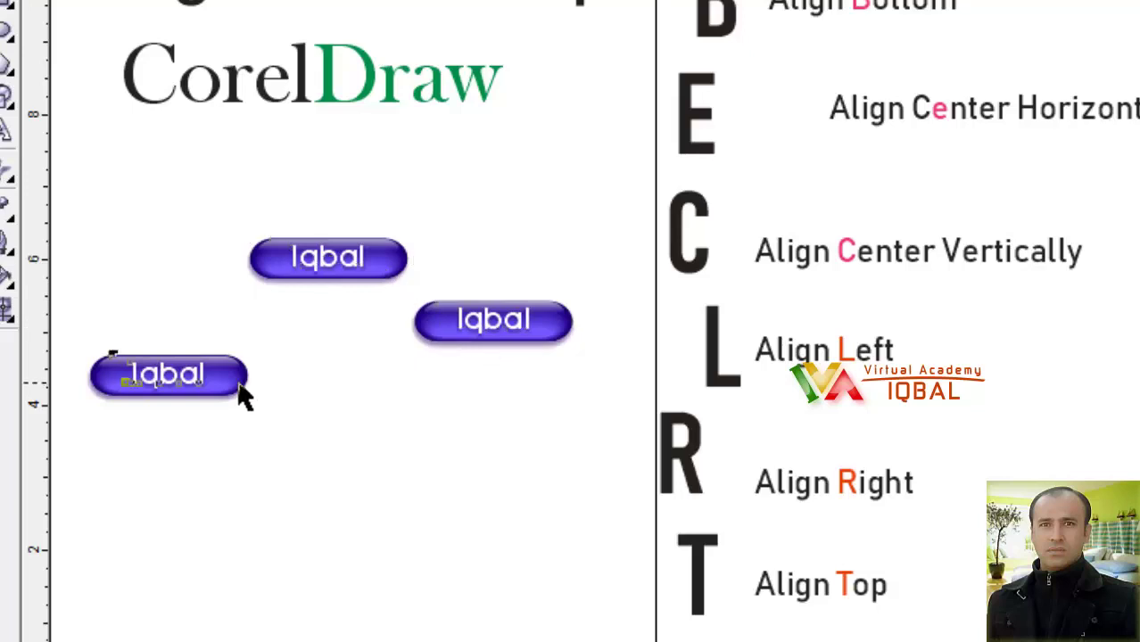
{"action": "left_click", "coordinate": [326, 428]}
- Bottom-align all three Iqbal buttons, then undo the alignment
{"action": "left_click", "coordinate": [563, 330]}
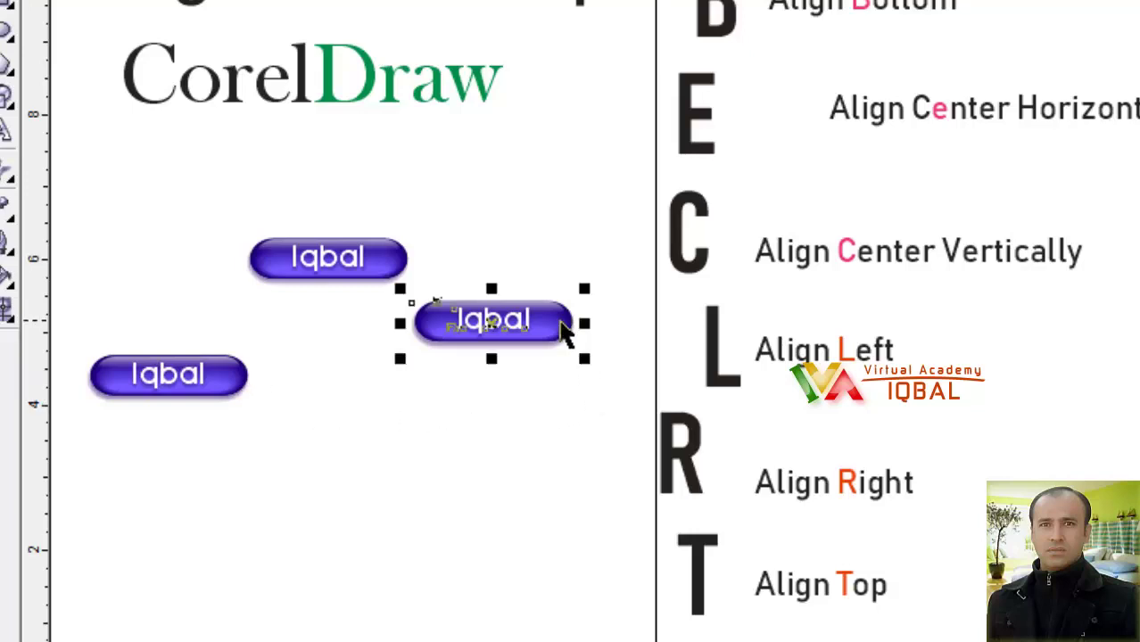
{"action": "left_click", "coordinate": [401, 268], "text": "shift"}
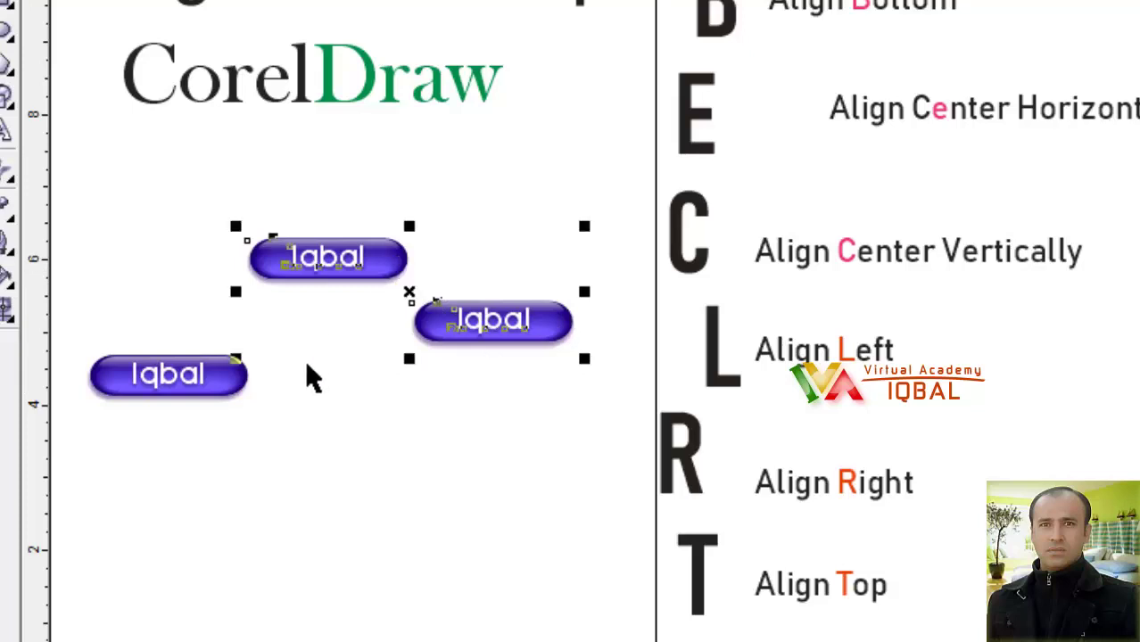
{"action": "left_click", "coordinate": [238, 393], "text": "shift"}
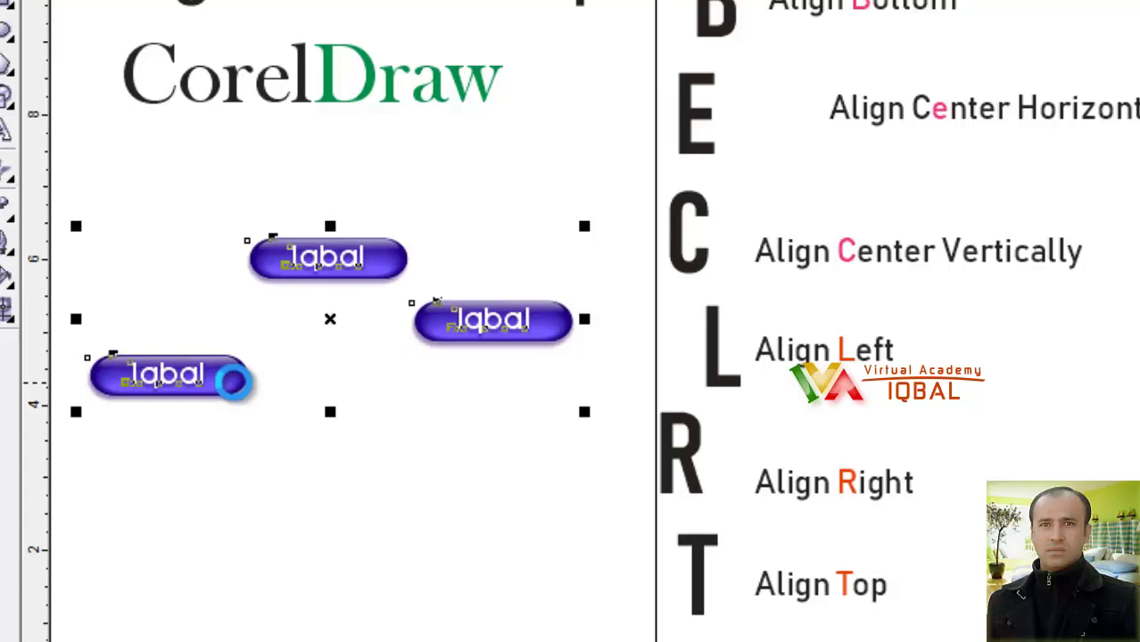
{"action": "key", "text": "b"}
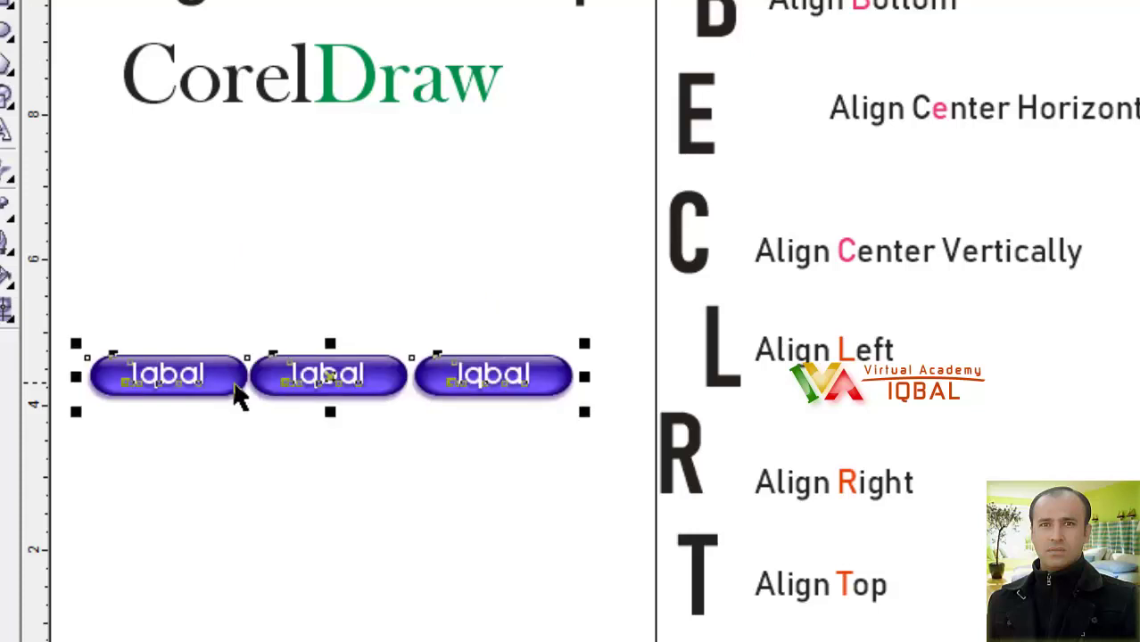
{"action": "key", "text": "ctrl+z"}
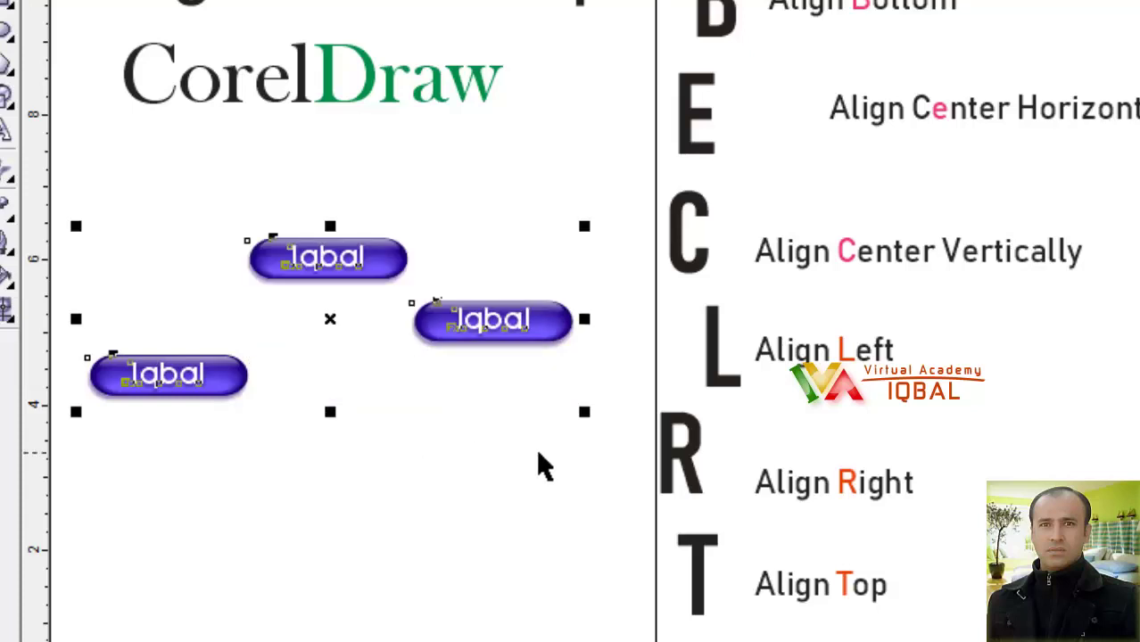
- Select the right, left and upper Iqbal buttons and level them at the upper button's height
{"action": "left_click", "coordinate": [538, 452]}
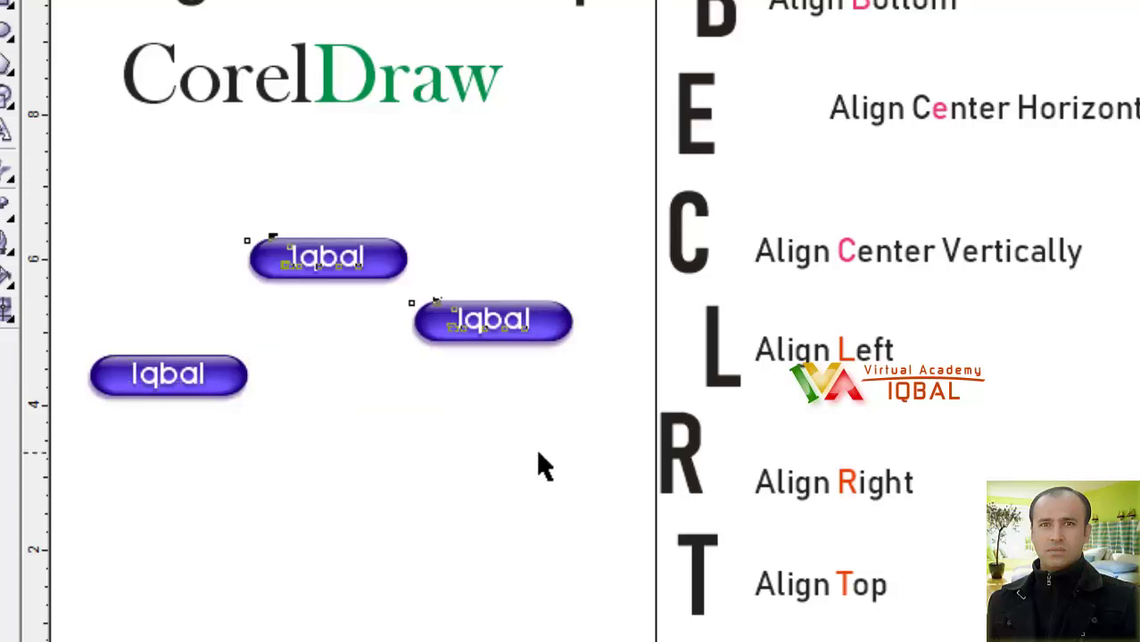
{"action": "left_click", "coordinate": [377, 282]}
{"action": "left_click", "coordinate": [579, 351]}
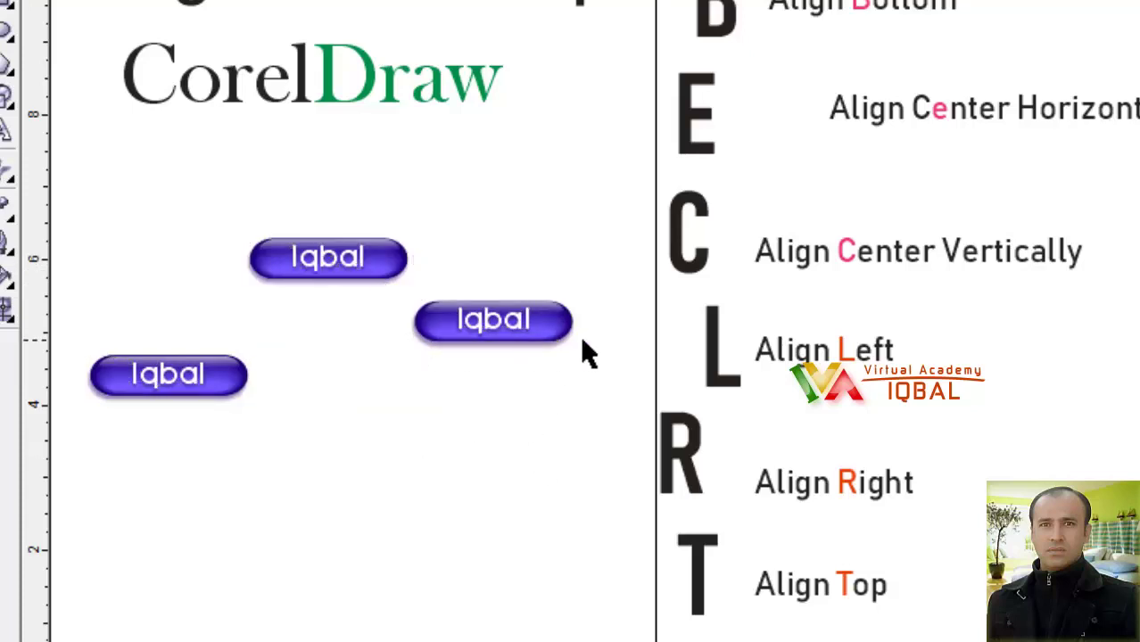
{"action": "left_click", "coordinate": [550, 336]}
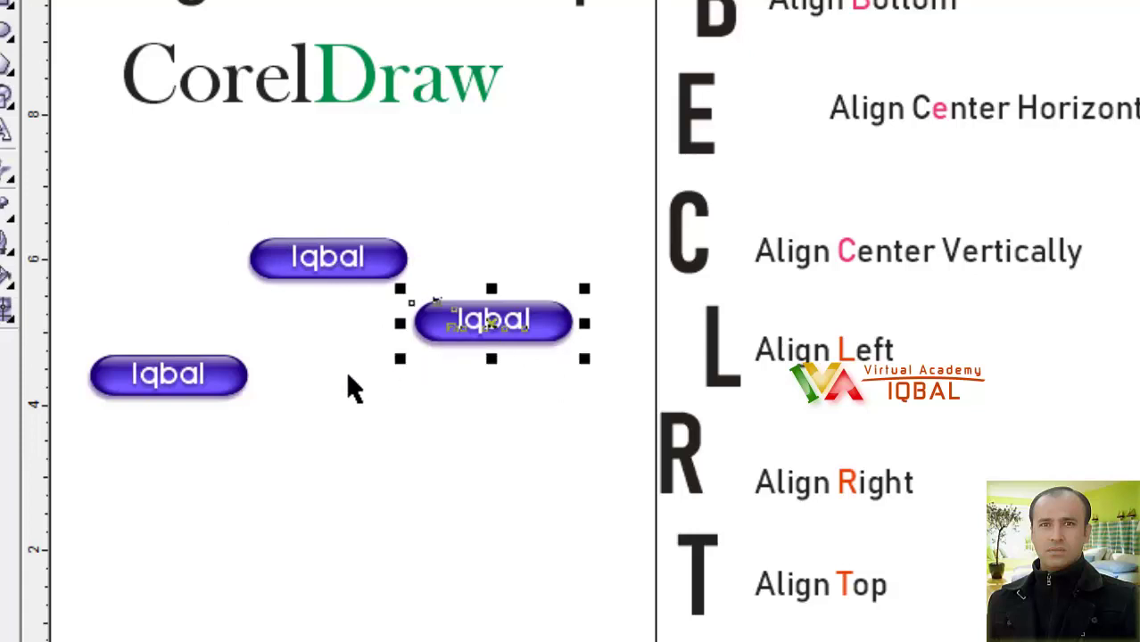
{"action": "left_click", "coordinate": [237, 384], "text": "shift"}
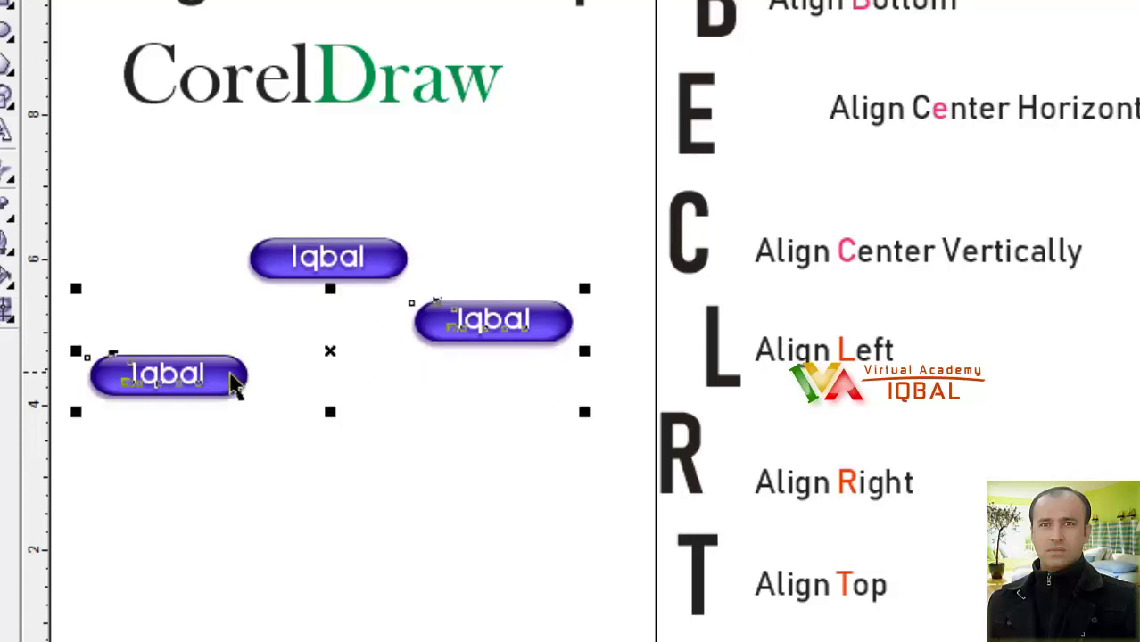
{"action": "left_click", "coordinate": [389, 273], "text": "shift"}
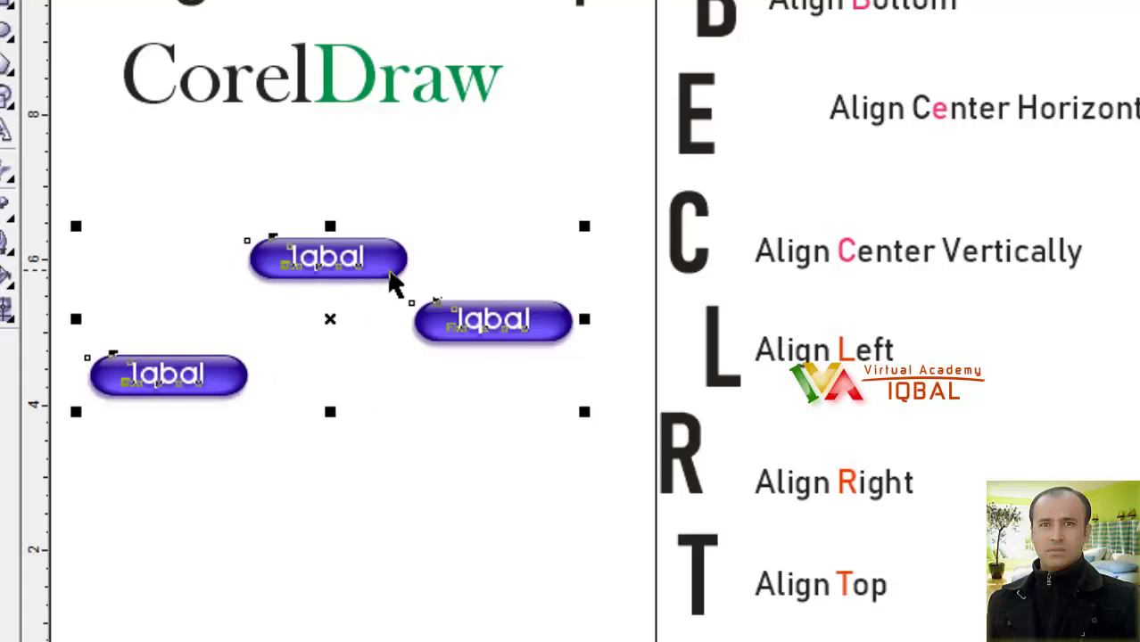
{"action": "key", "text": "e"}
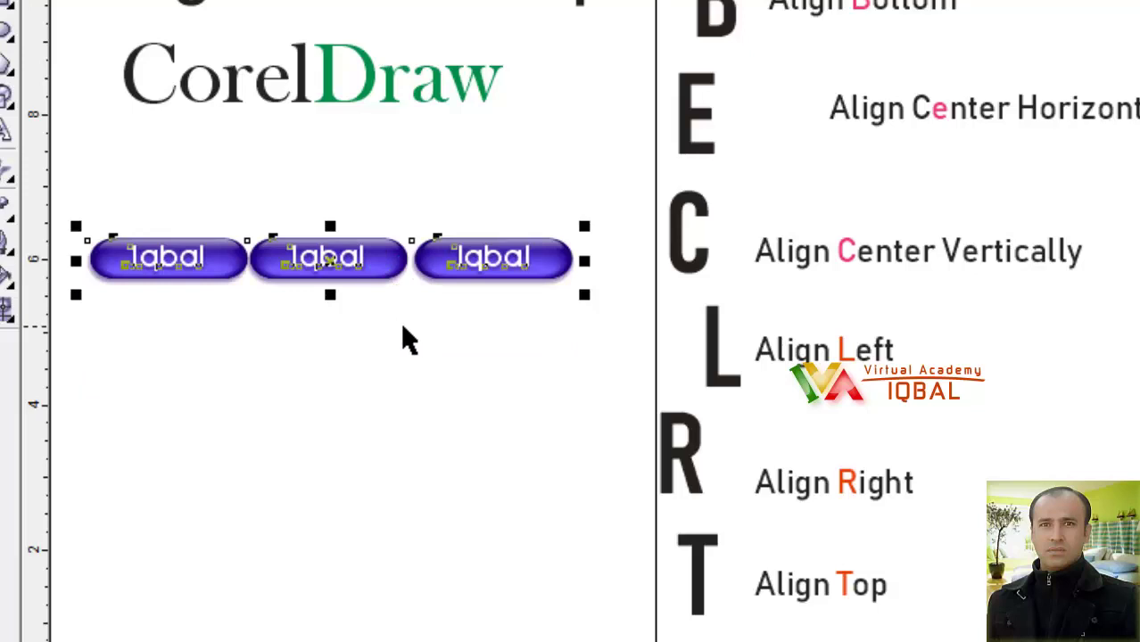
{"action": "left_click", "coordinate": [402, 324]}
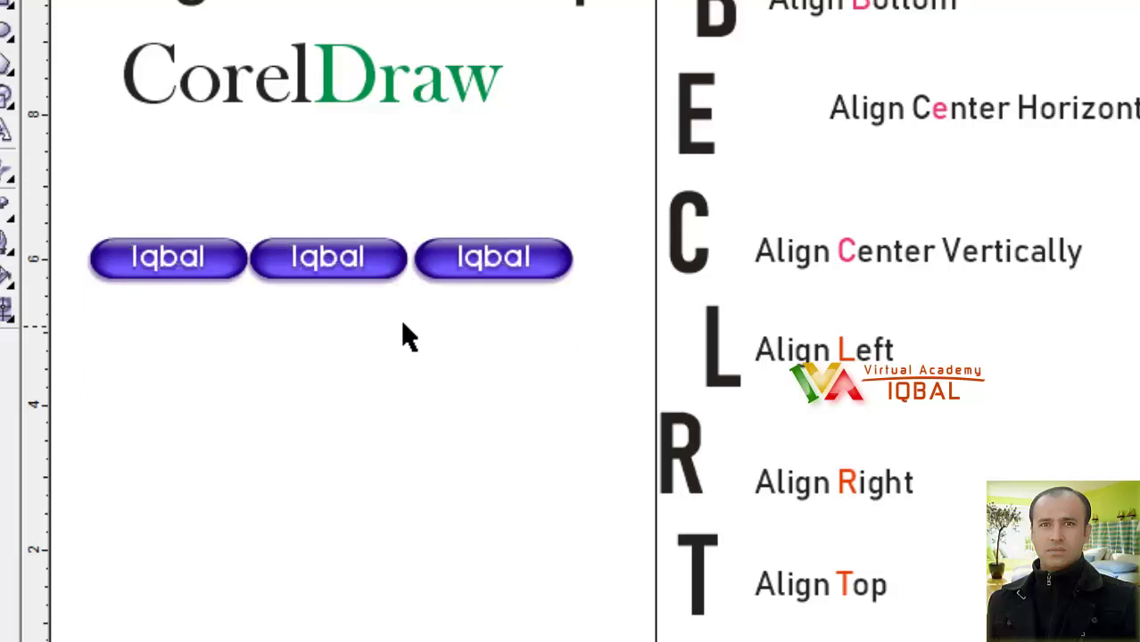
{"action": "left_click", "coordinate": [432, 276]}
- Stretch the right Iqbal button taller upward with its top handle
{"action": "left_click_drag", "start_coordinate": [495, 219], "coordinate": [491, 163]}
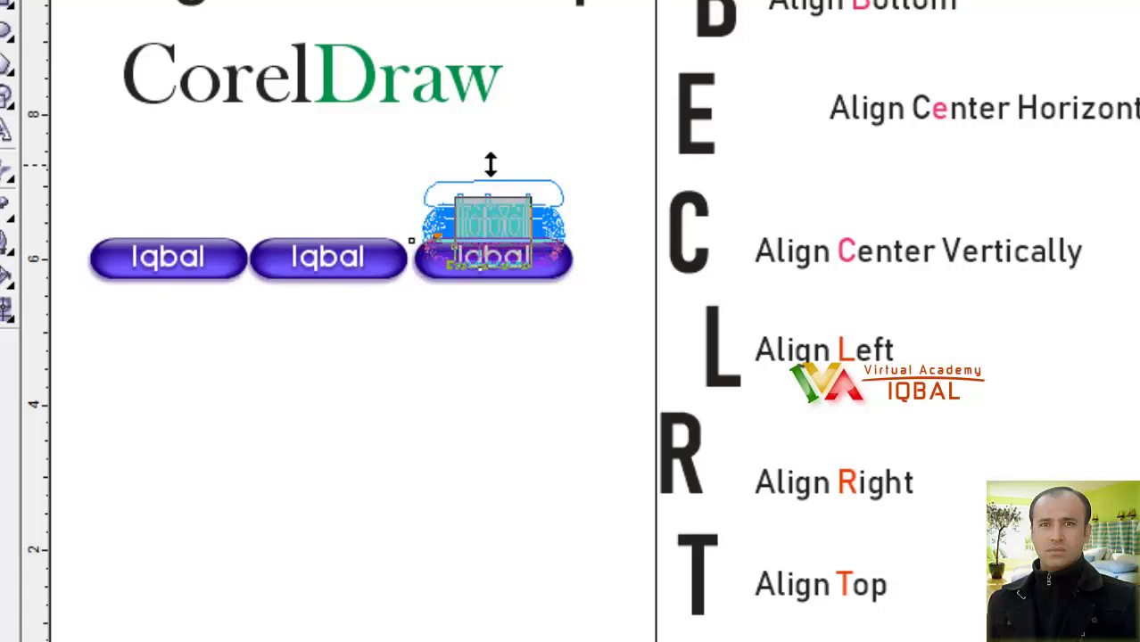
{"action": "left_click_drag", "start_coordinate": [490, 164], "coordinate": [490, 165]}
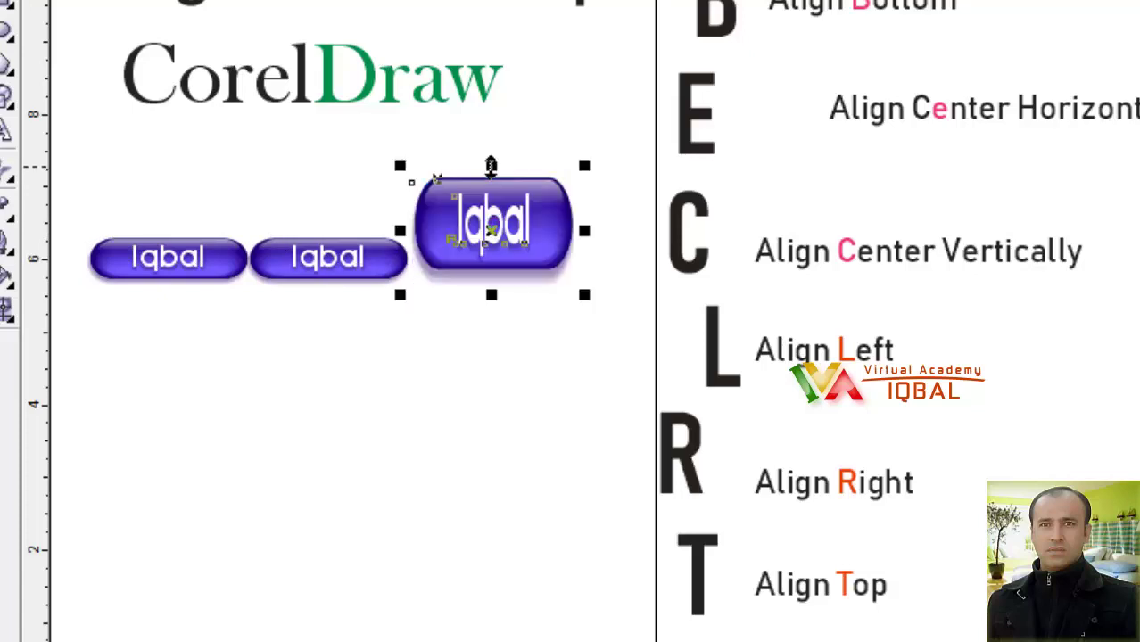
{"action": "left_click", "coordinate": [439, 308]}
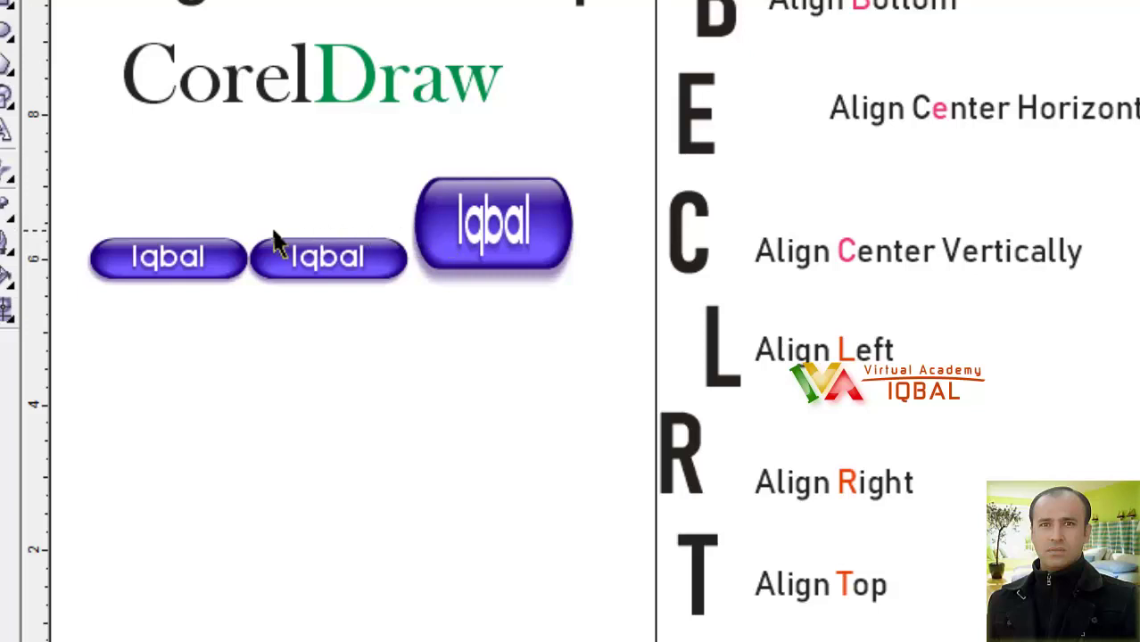
- Select all three buttons, try C/T/B alignments, undo, then centre them vertically with E
{"action": "left_click", "coordinate": [223, 287]}
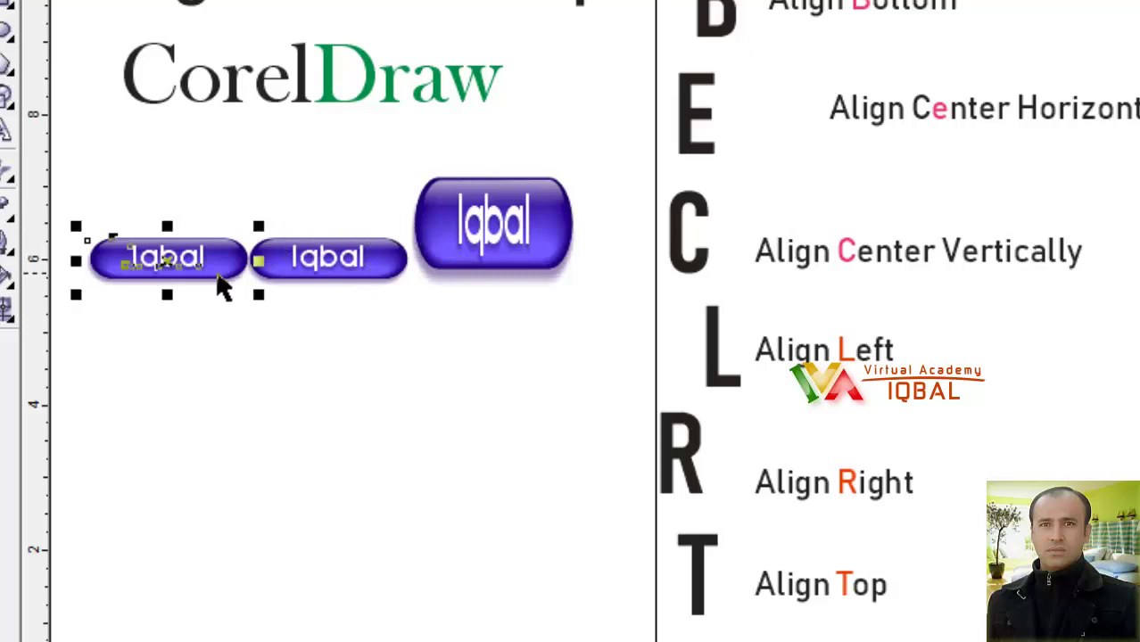
{"action": "left_click", "coordinate": [382, 260], "text": "shift"}
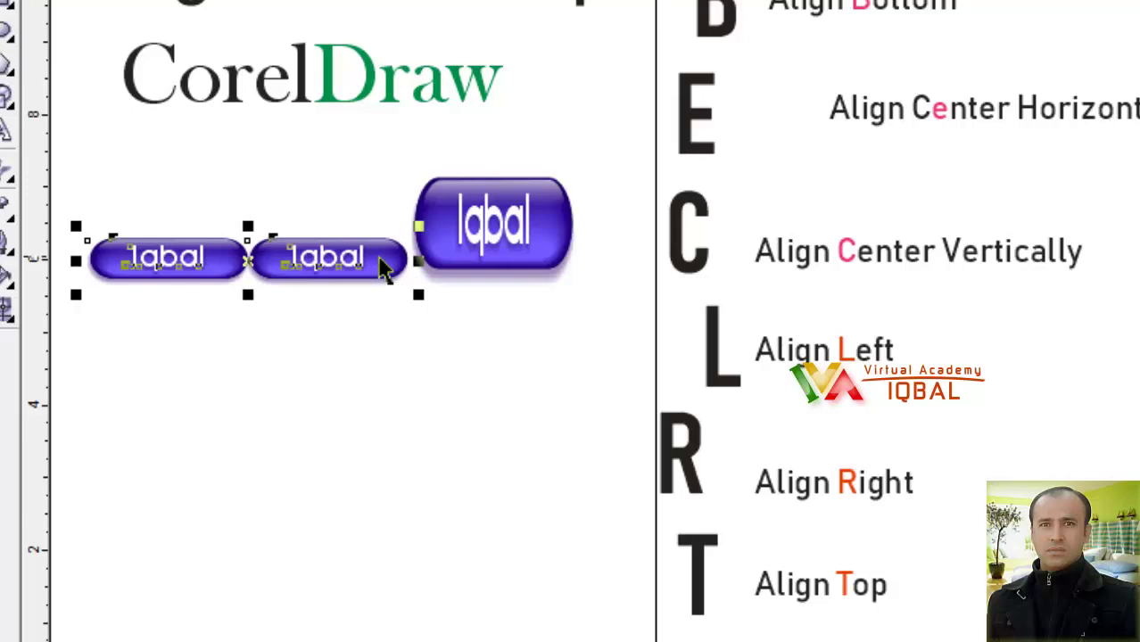
{"action": "left_click", "coordinate": [560, 245], "text": "shift"}
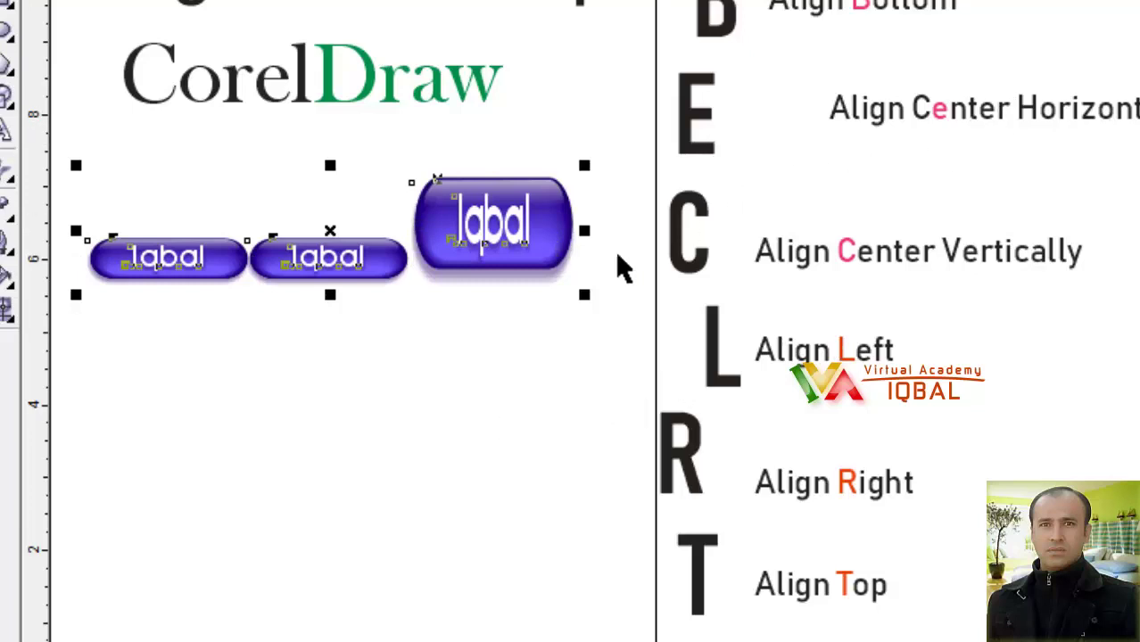
{"action": "key", "text": "c"}
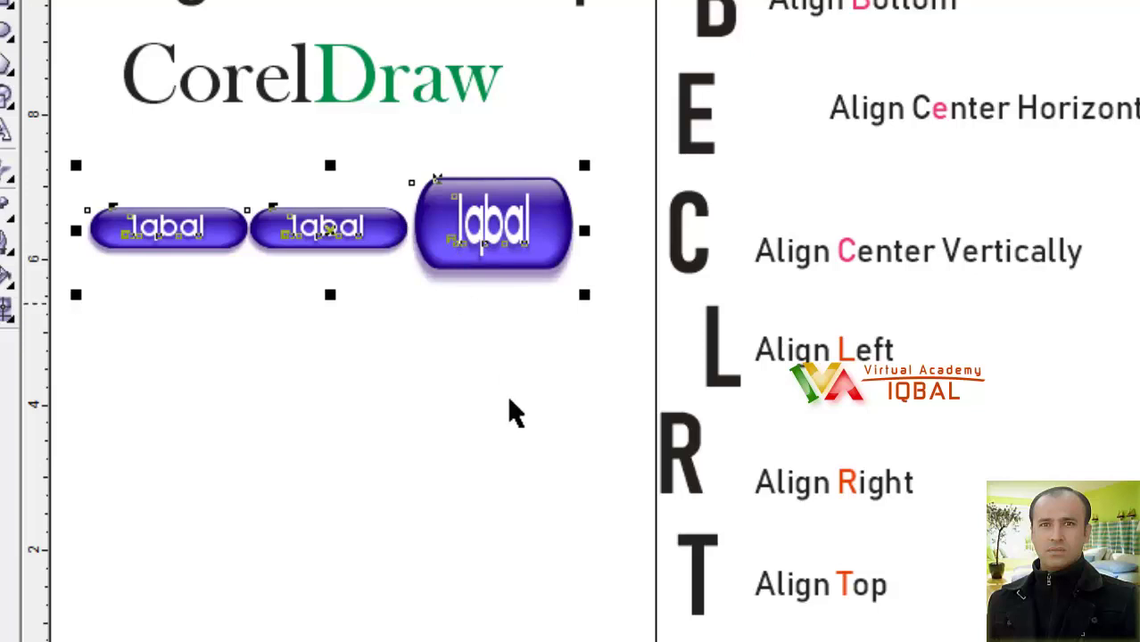
{"action": "key", "text": "t"}
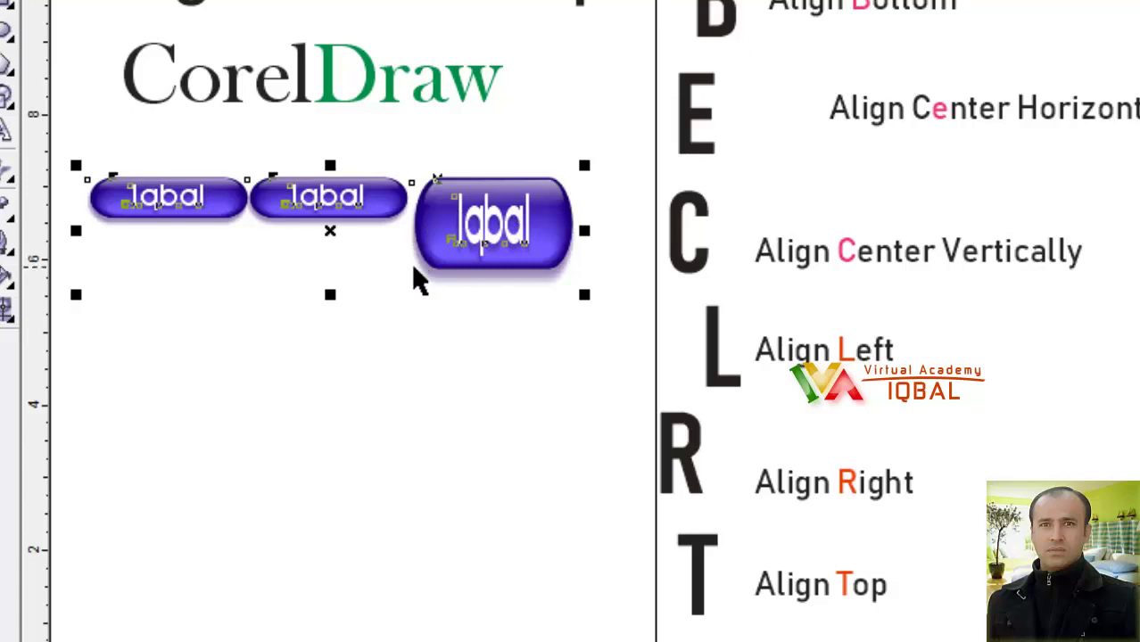
{"action": "key", "text": "b"}
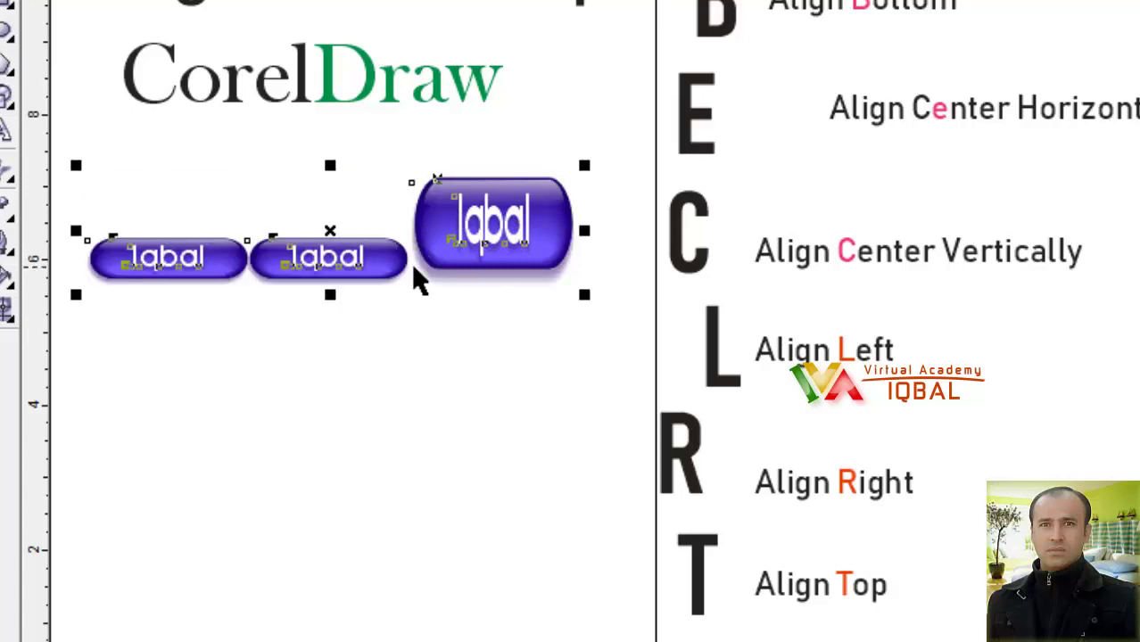
{"action": "key", "text": "t"}
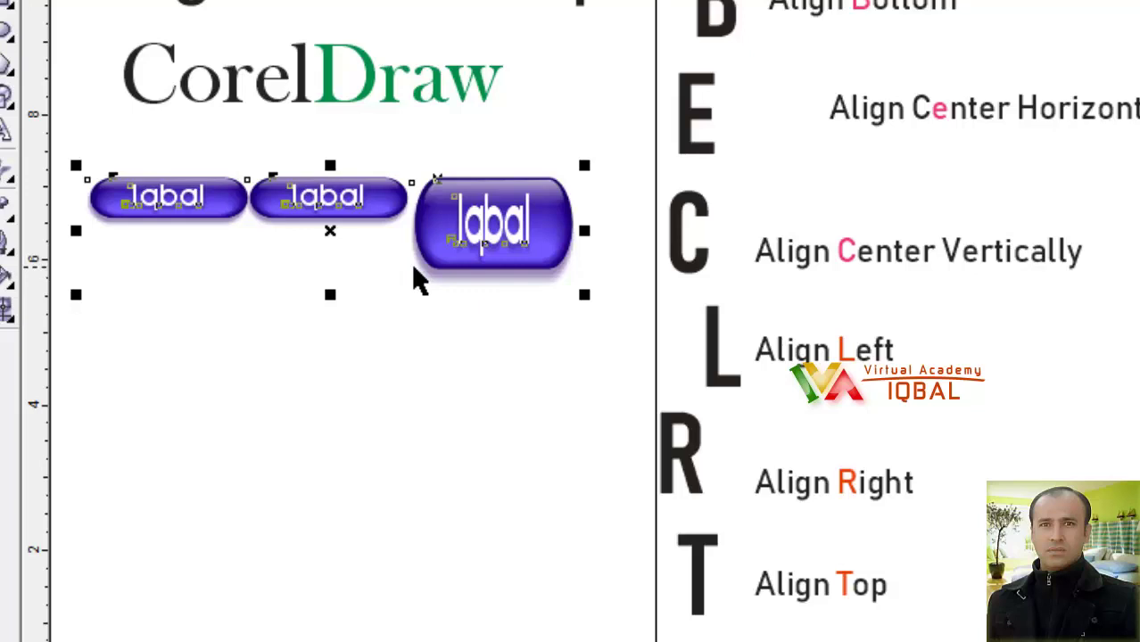
{"action": "key", "text": "c"}
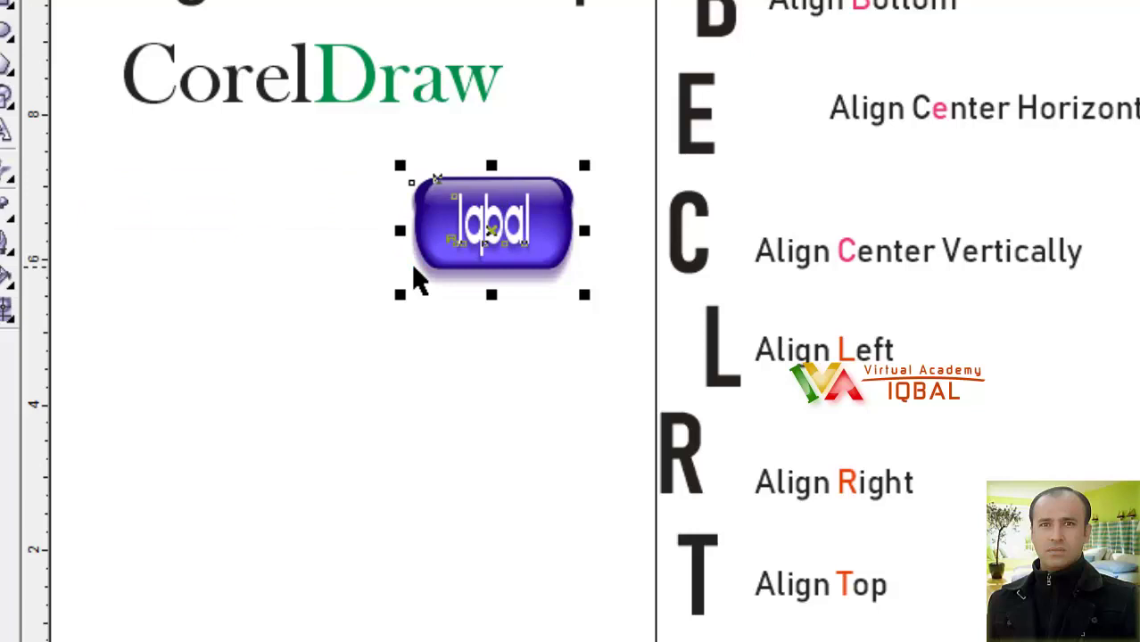
{"action": "key", "text": "ctrl+z"}
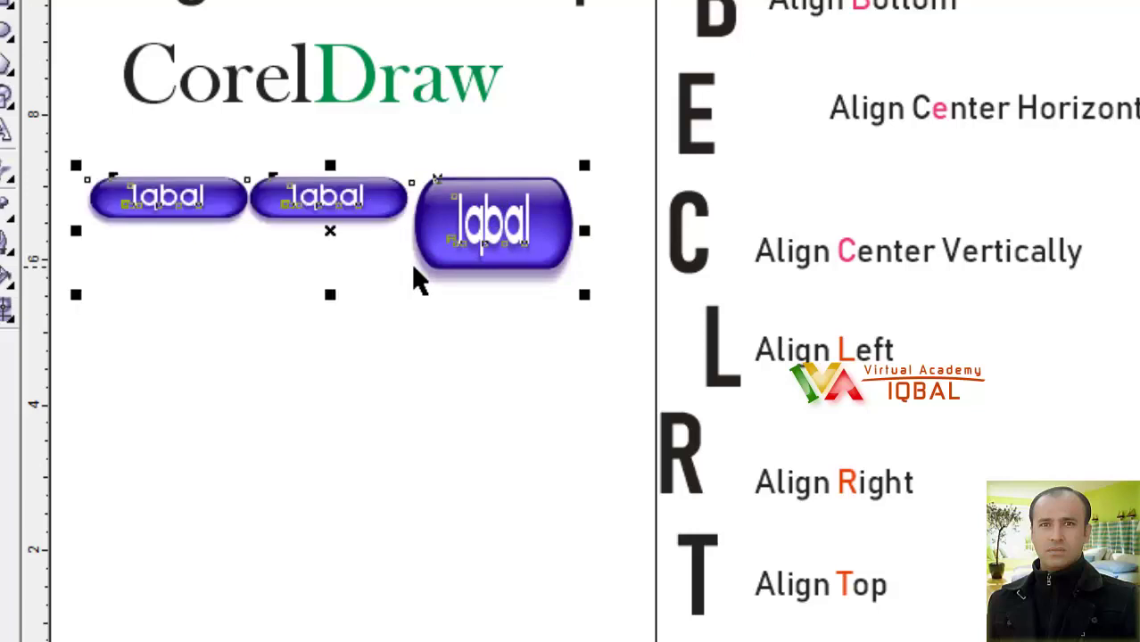
{"action": "key", "text": "e"}
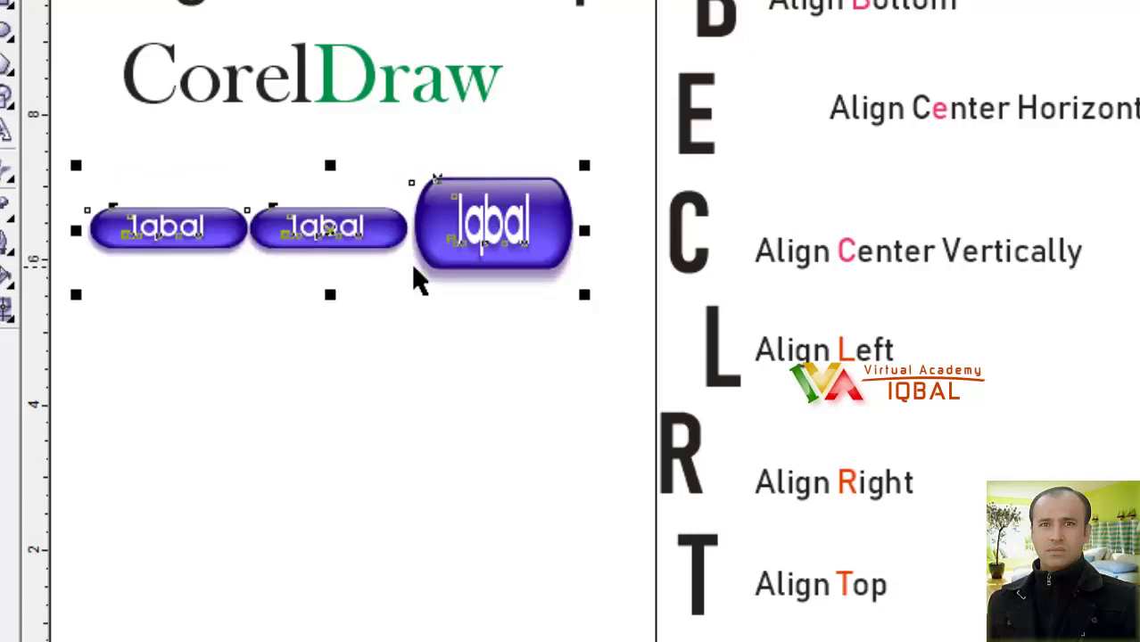
{"action": "left_click", "coordinate": [455, 323]}
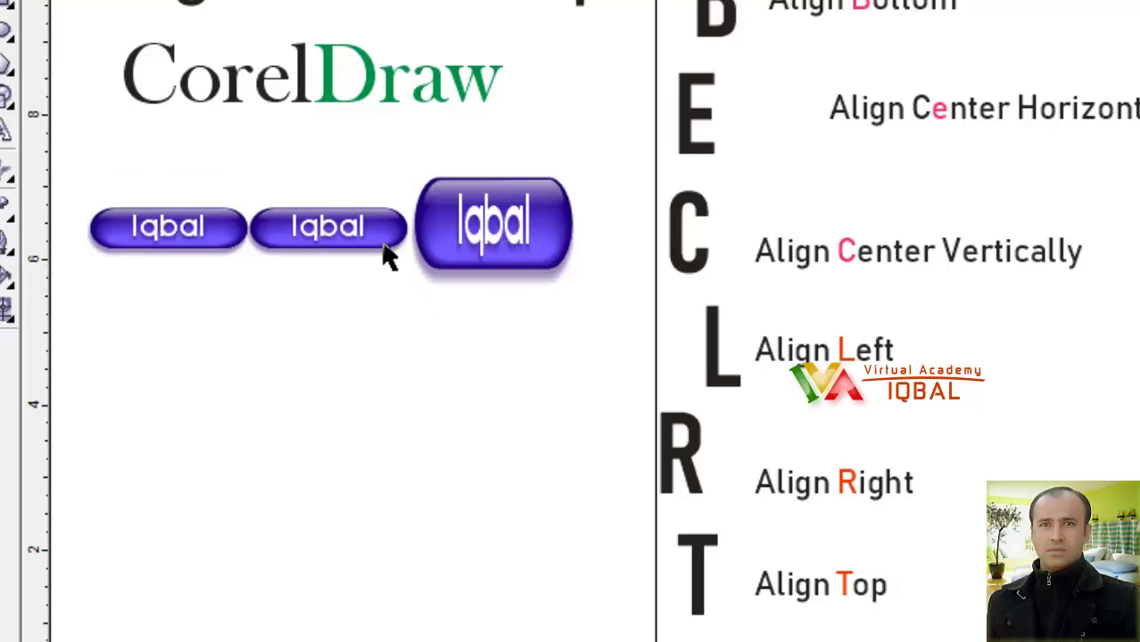
- Lower the middle Iqbal button, then align the large, middle and left buttons with T
{"action": "left_click_drag", "start_coordinate": [382, 247], "coordinate": [406, 285]}
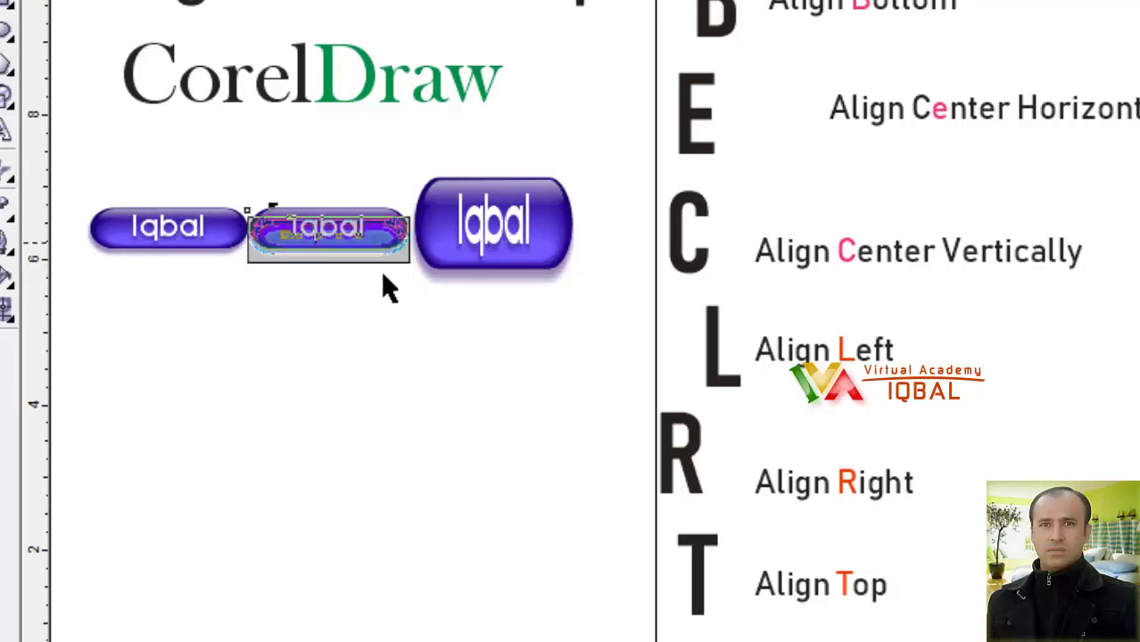
{"action": "left_click", "coordinate": [517, 263]}
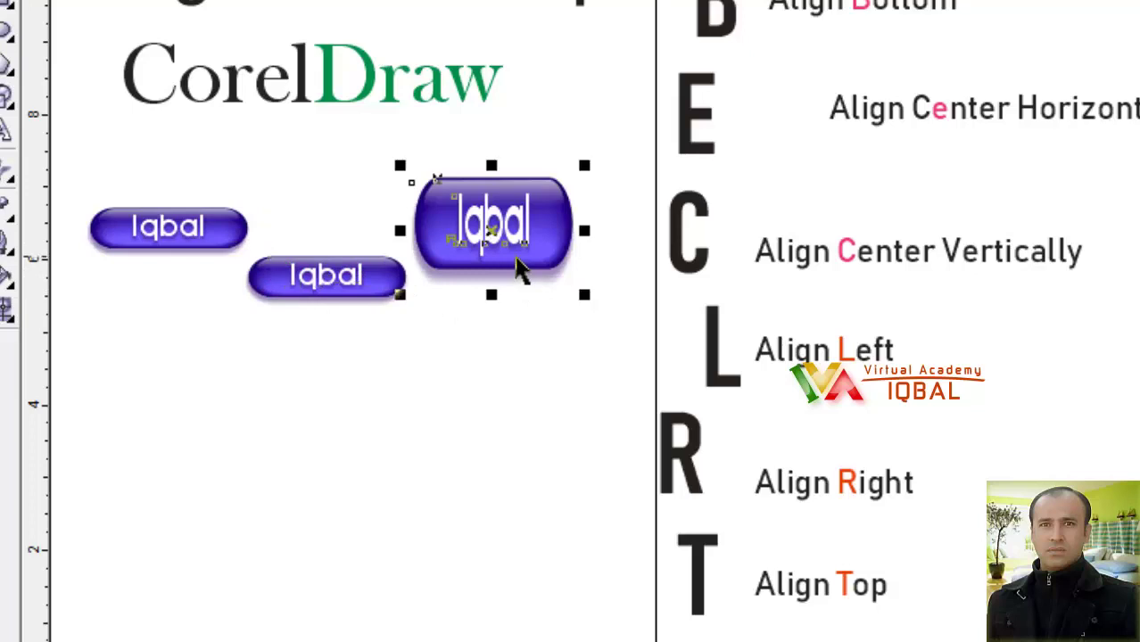
{"action": "left_click", "coordinate": [389, 283], "text": "shift"}
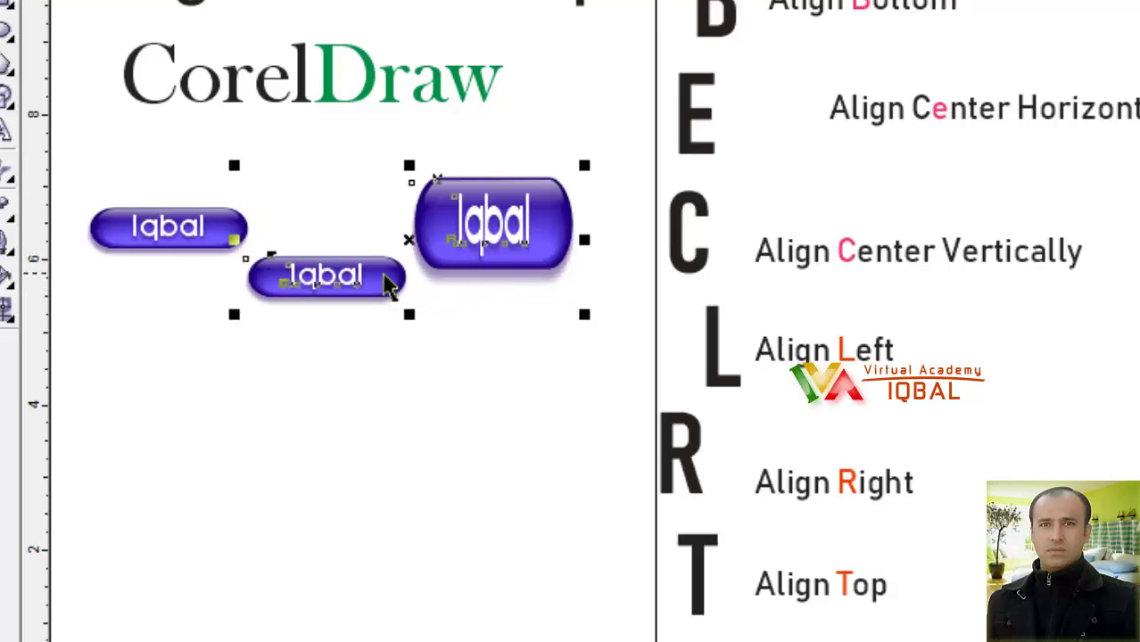
{"action": "left_click", "coordinate": [221, 239], "text": "shift"}
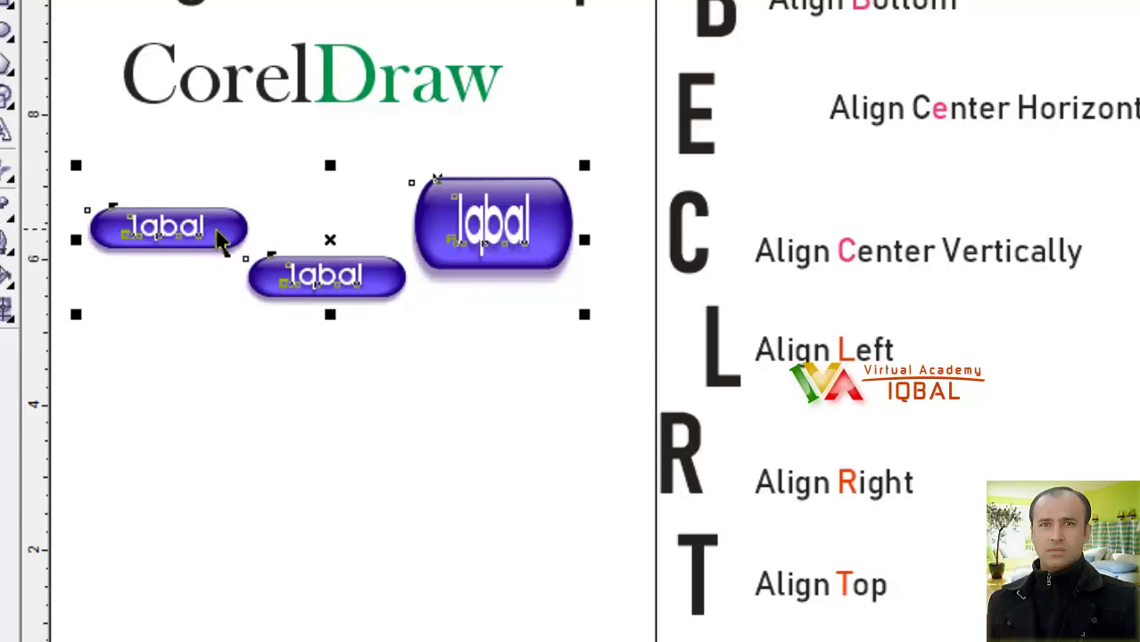
{"action": "key", "text": "t"}
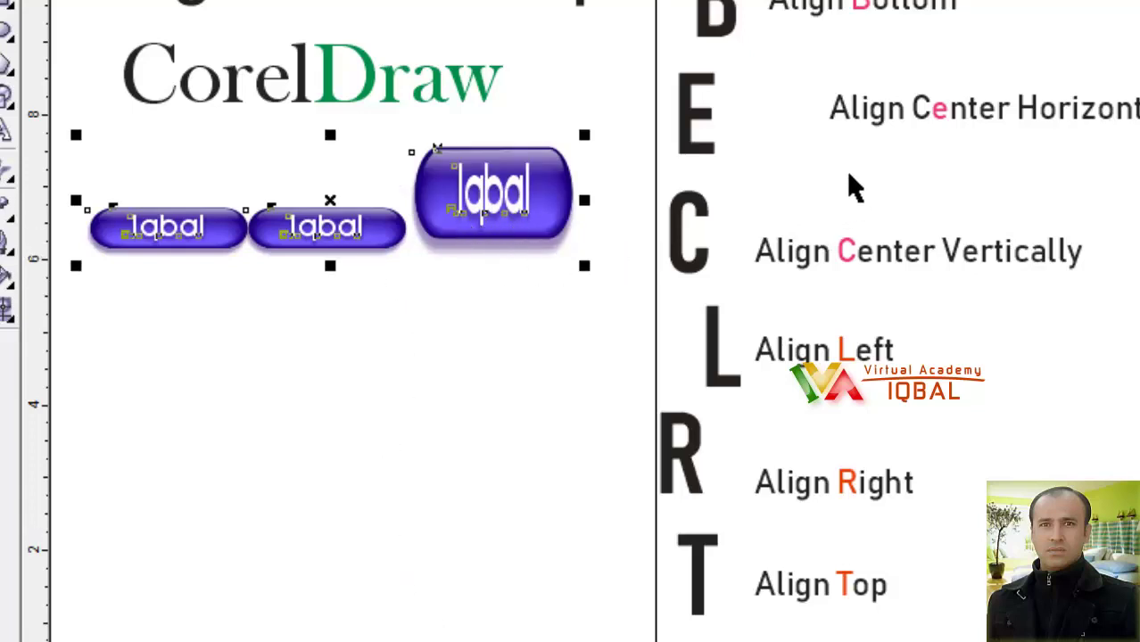
- Bottom-align the Align Bottom label with the large letter B
{"action": "left_click", "coordinate": [557, 291]}
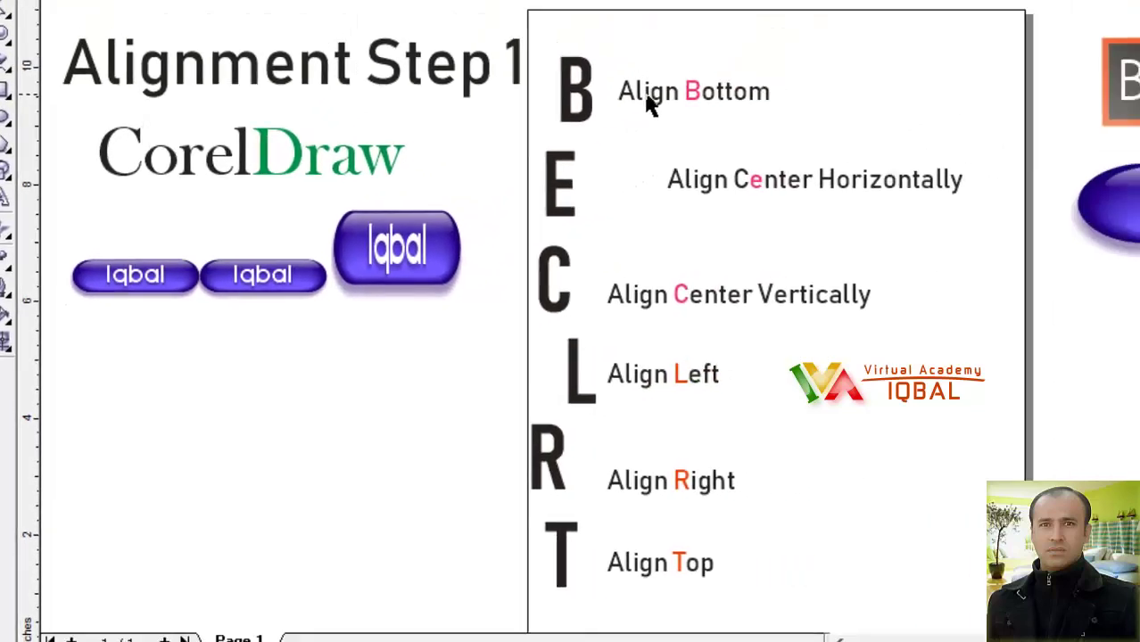
{"action": "left_click", "coordinate": [470, 203]}
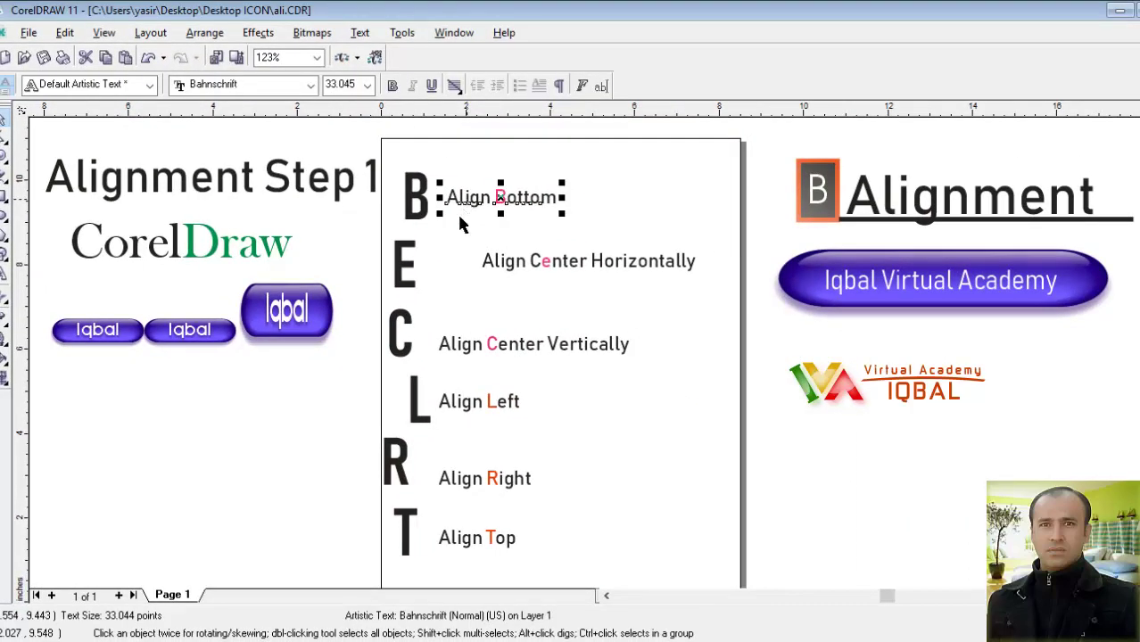
{"action": "left_click", "coordinate": [423, 216]}
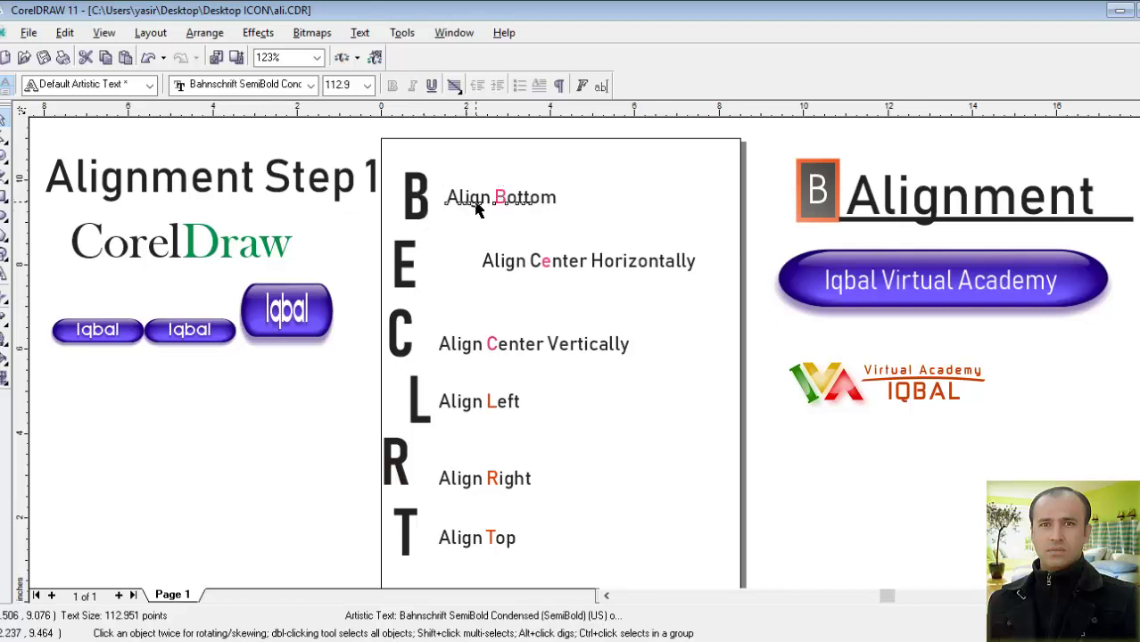
{"action": "left_click", "coordinate": [477, 207]}
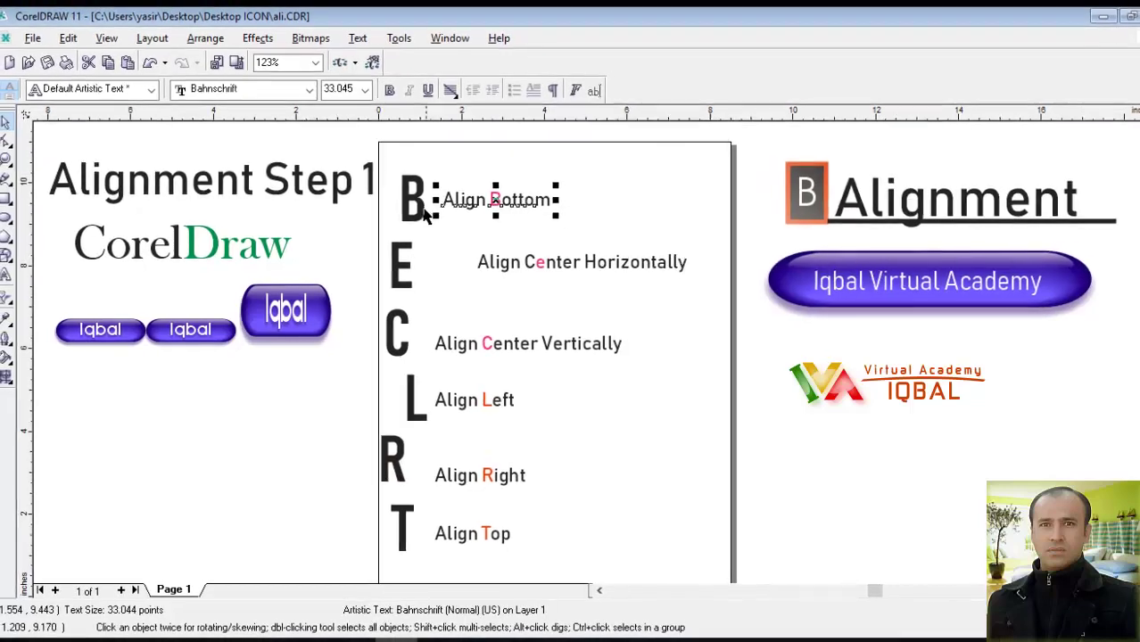
{"action": "left_click", "coordinate": [423, 214]}
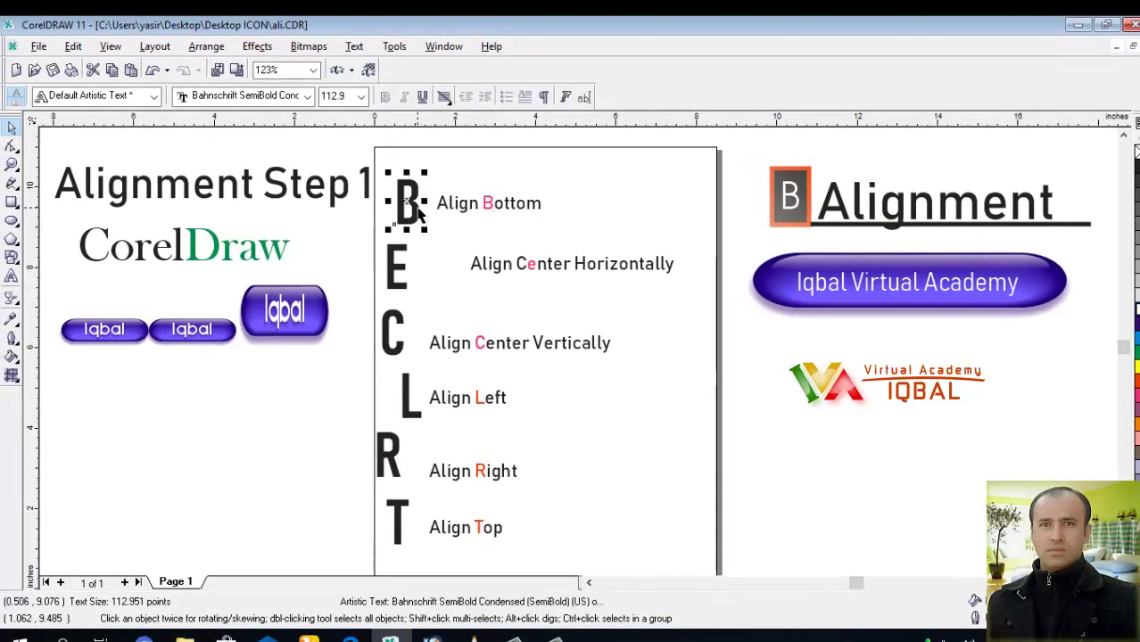
{"action": "left_click", "coordinate": [470, 212]}
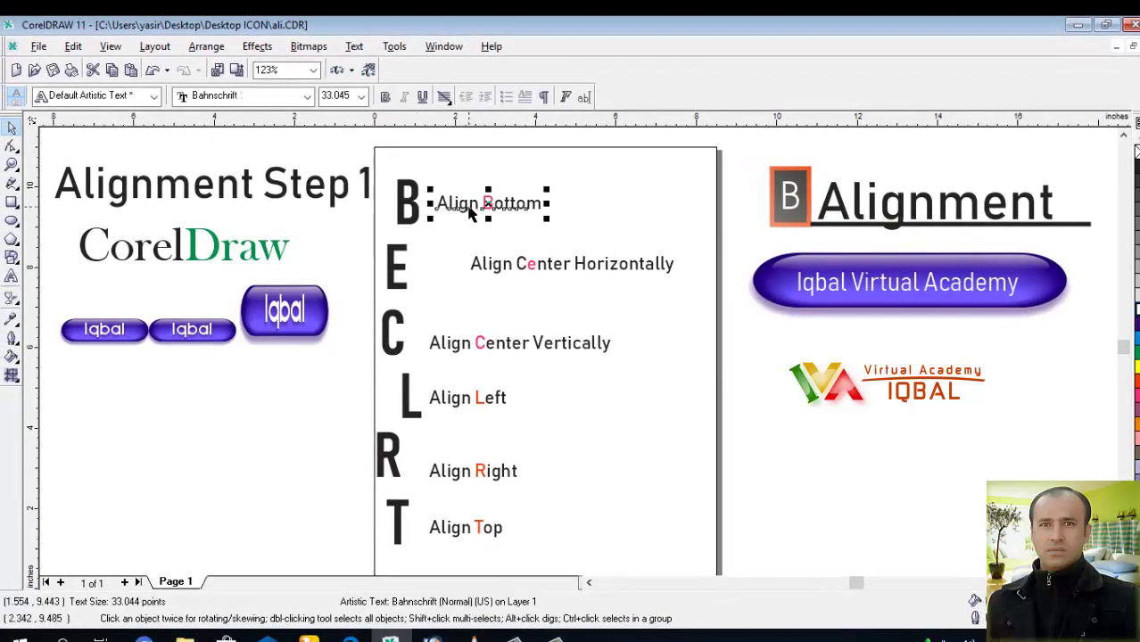
{"action": "left_click", "coordinate": [413, 210], "text": "shift"}
{"action": "key", "text": "b"}
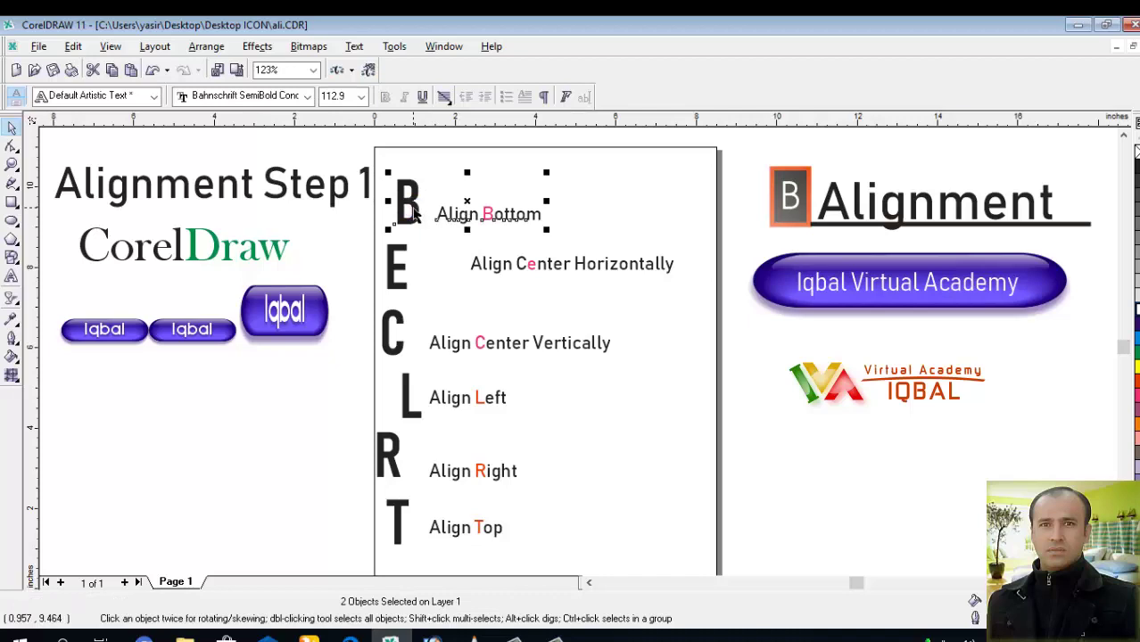
{"action": "left_click", "coordinate": [503, 268]}
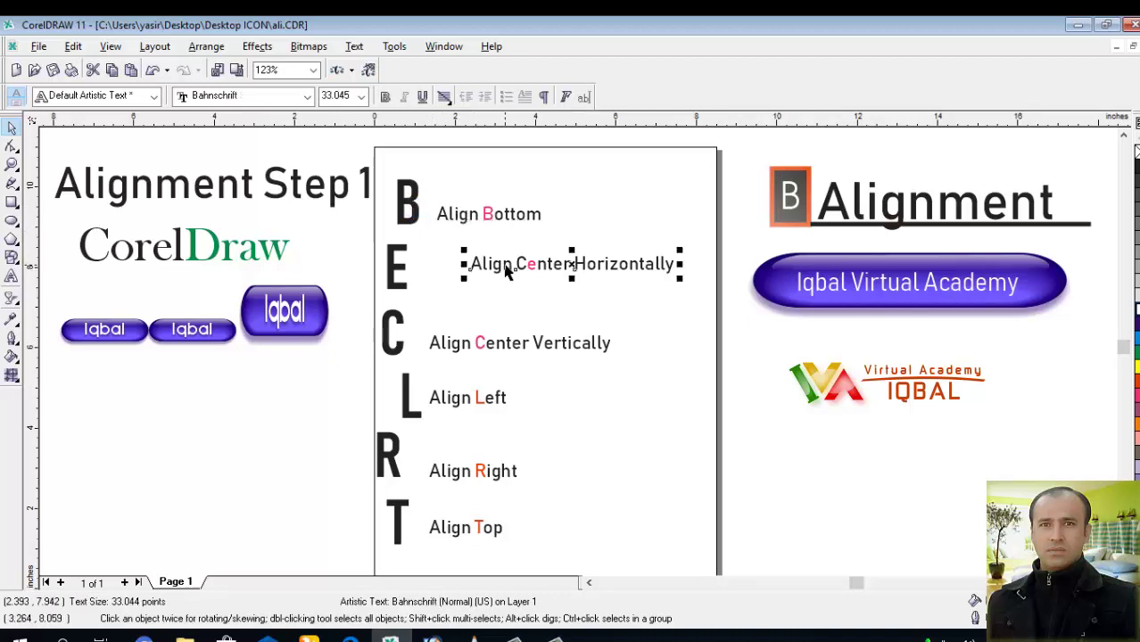
- Centre Align Center Horizontally on the big E and Align Center Vertically on the big C
{"action": "left_click", "coordinate": [403, 272], "text": "shift"}
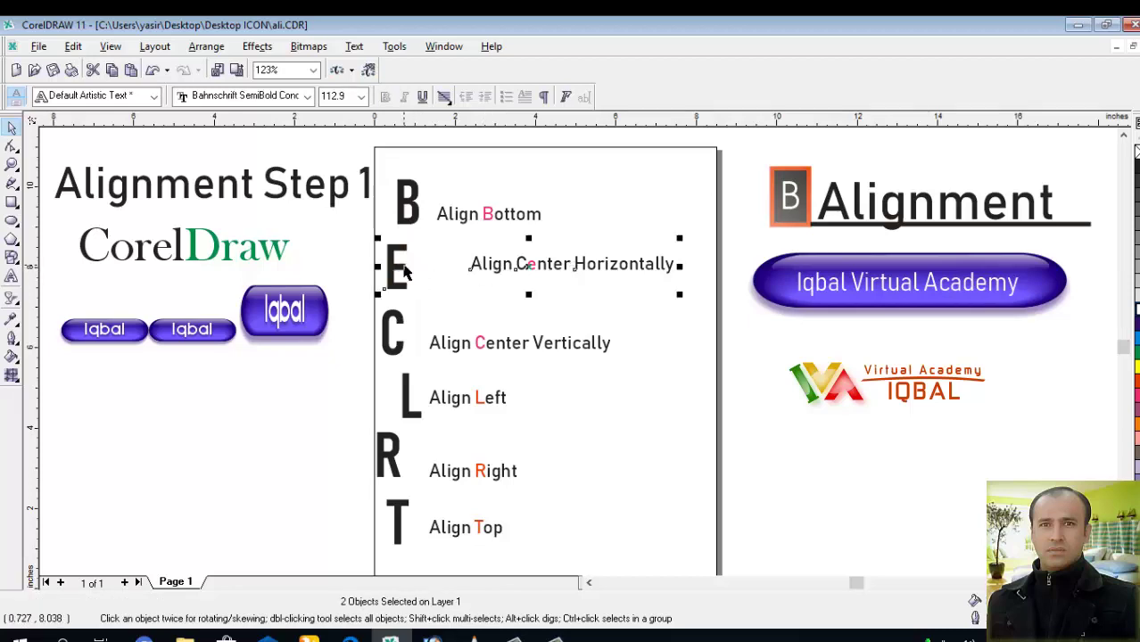
{"action": "key", "text": "e"}
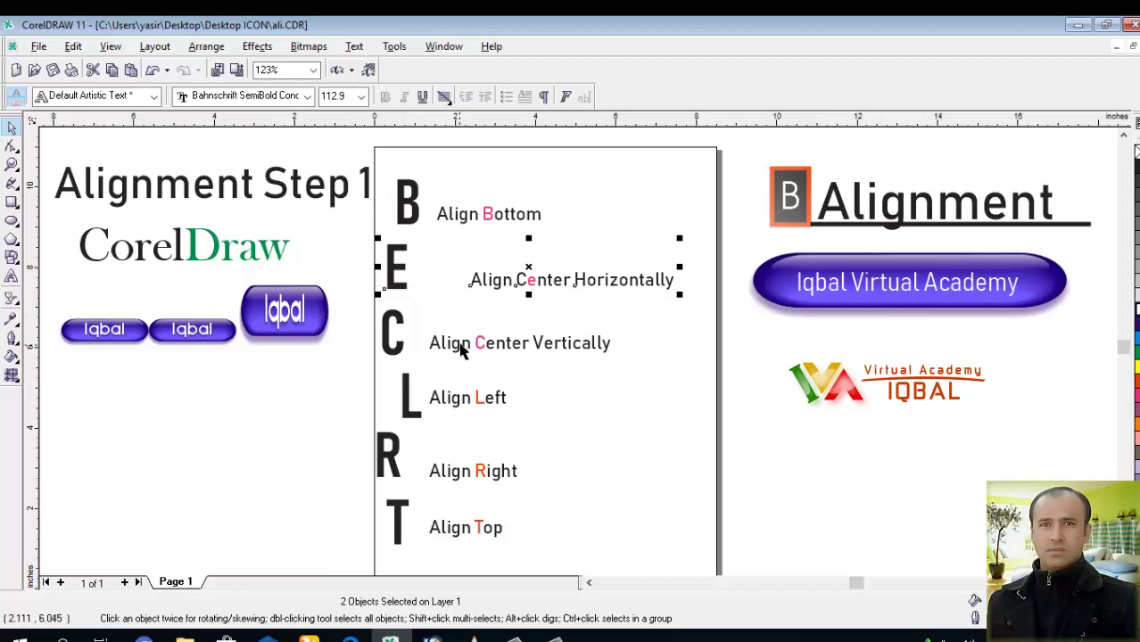
{"action": "left_click", "coordinate": [461, 348]}
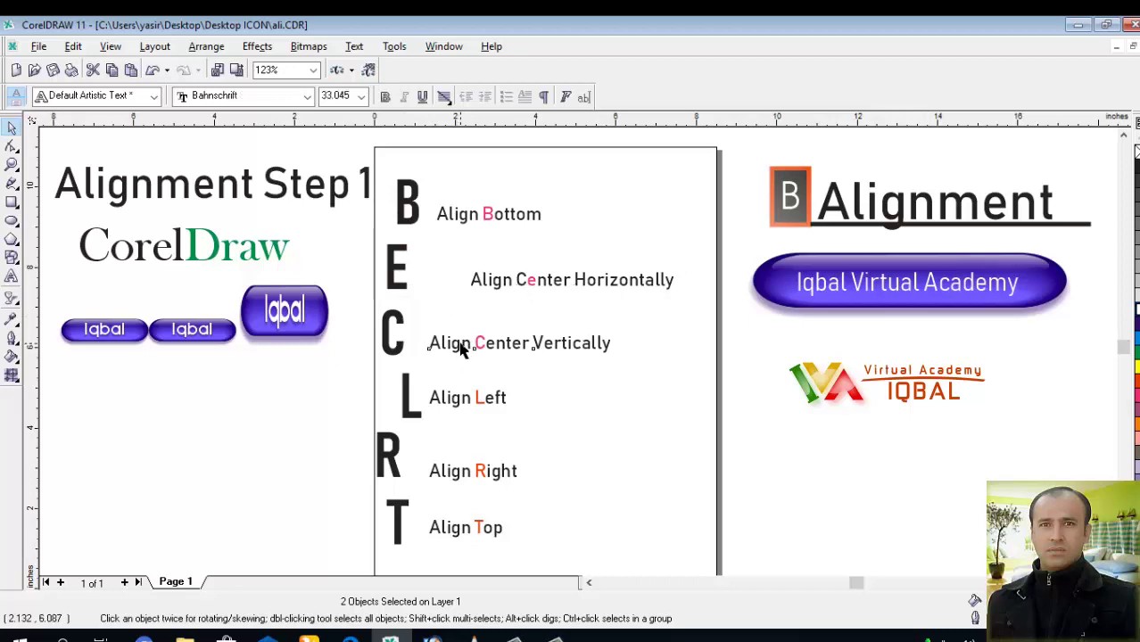
{"action": "left_click", "coordinate": [399, 351], "text": "shift"}
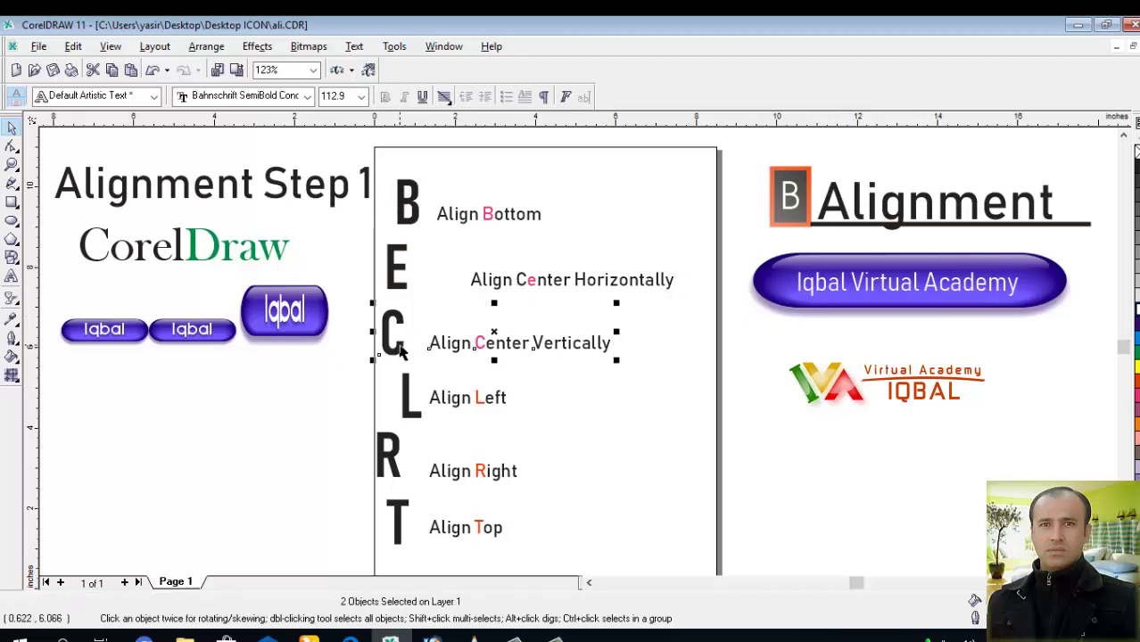
{"action": "key", "text": "c"}
- Bottom-align the Align Left label with L and the Align Right label with R
{"action": "left_click", "coordinate": [460, 404]}
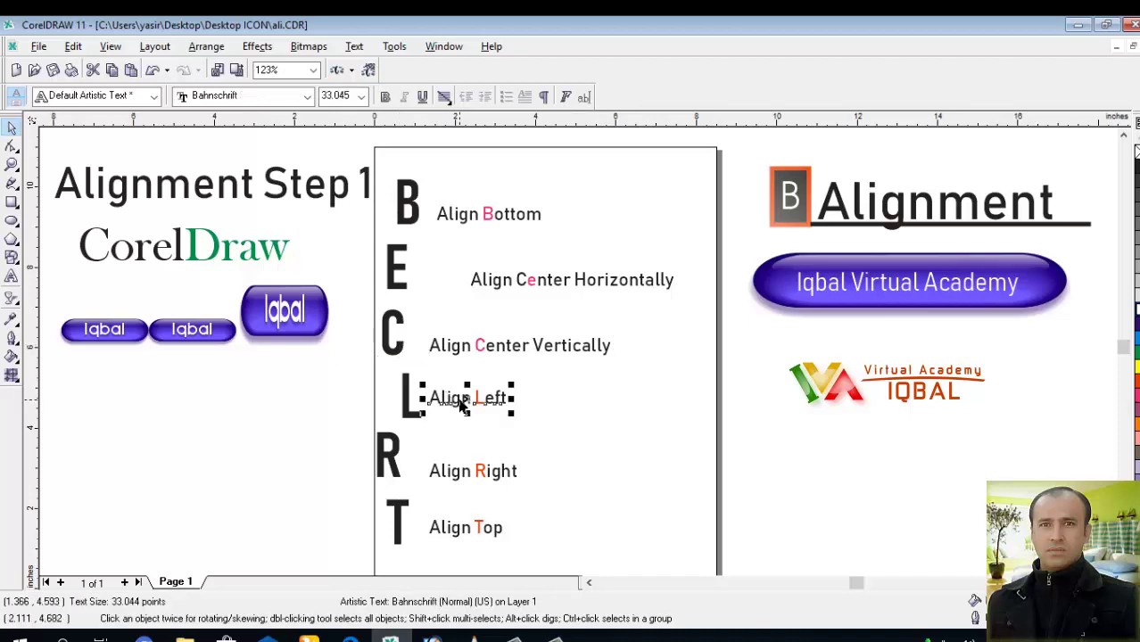
{"action": "left_click", "coordinate": [406, 402], "text": "shift"}
{"action": "key", "text": "b"}
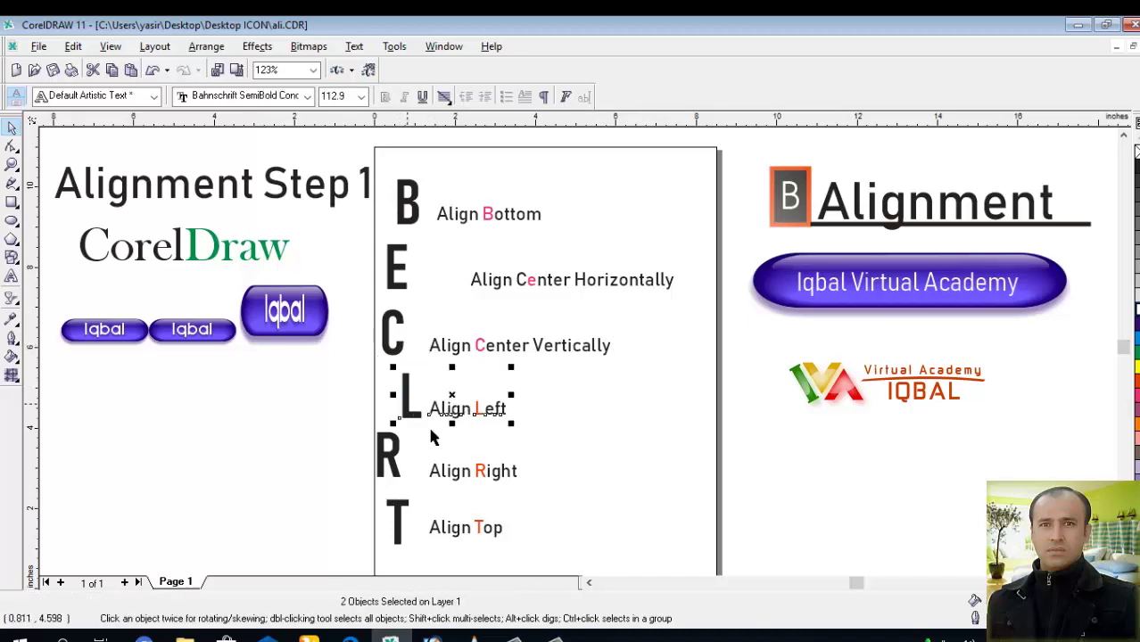
{"action": "left_click", "coordinate": [450, 477]}
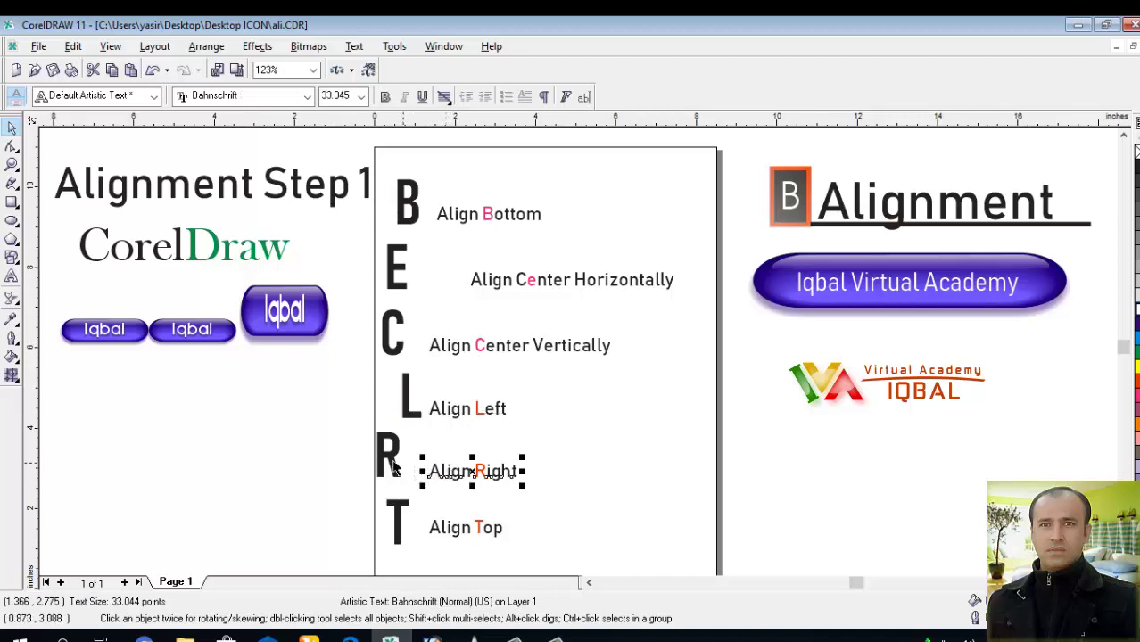
{"action": "left_click", "coordinate": [389, 459]}
{"action": "left_click", "coordinate": [451, 480]}
{"action": "left_click", "coordinate": [396, 465], "text": "shift"}
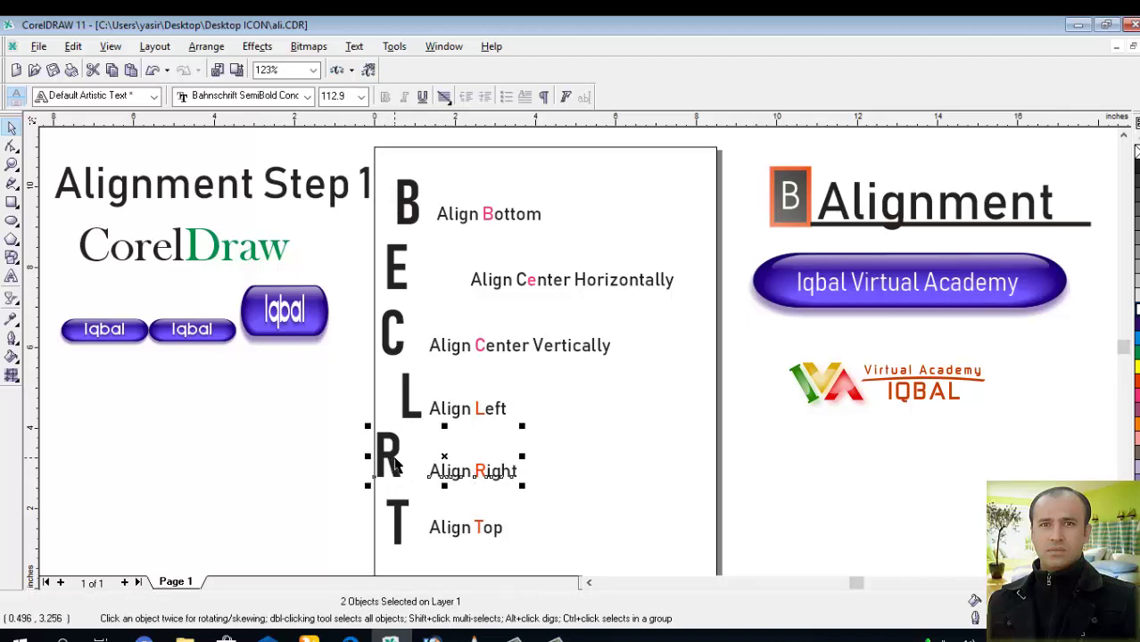
{"action": "key", "text": "b"}
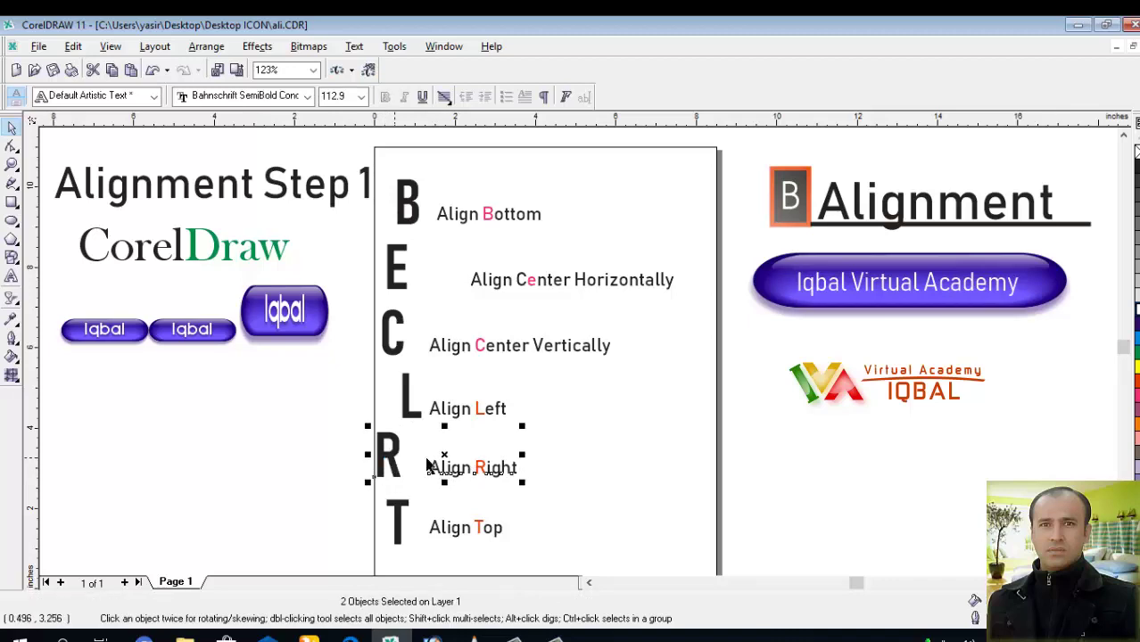
{"action": "left_click", "coordinate": [575, 512]}
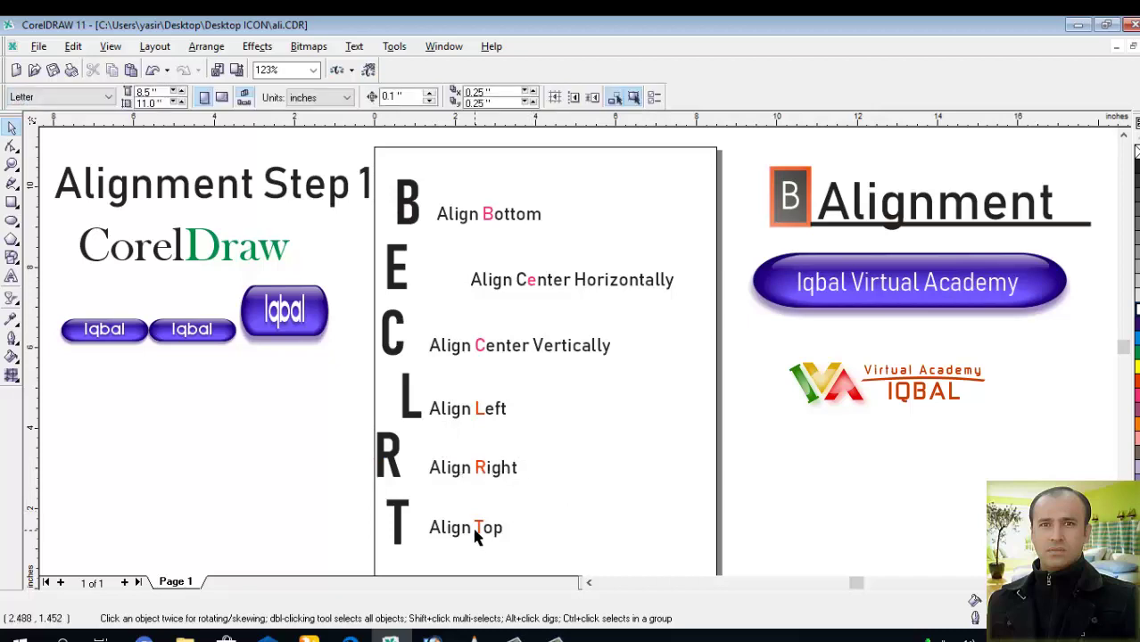
- Top-align the big T with the Align Top label, undo, and apply it again
{"action": "left_click", "coordinate": [398, 522]}
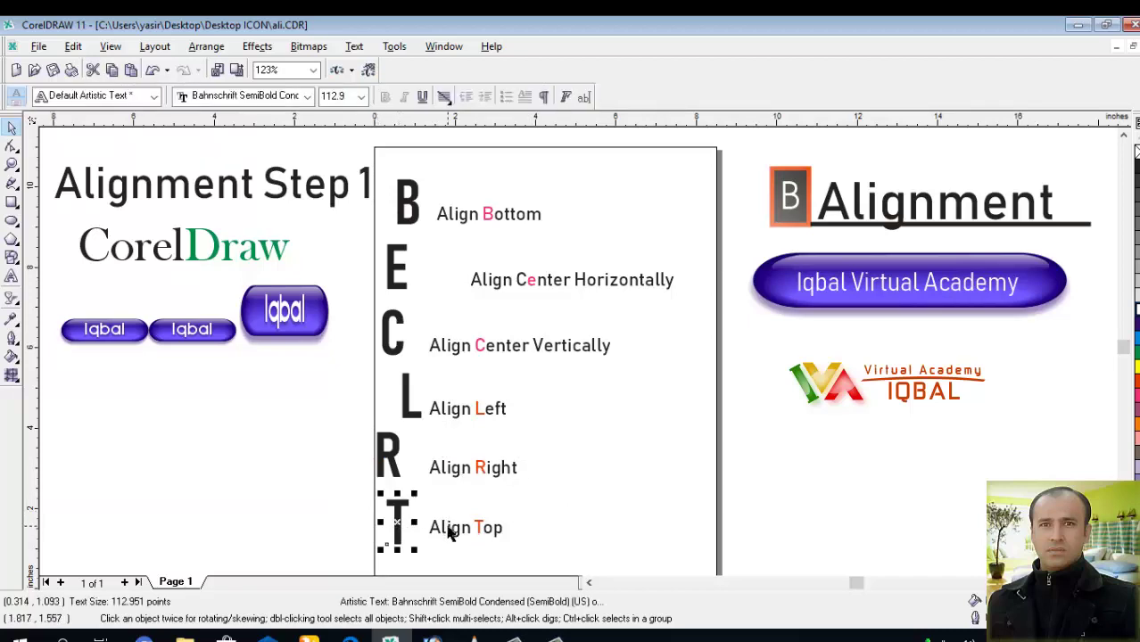
{"action": "left_click", "coordinate": [448, 530], "text": "shift"}
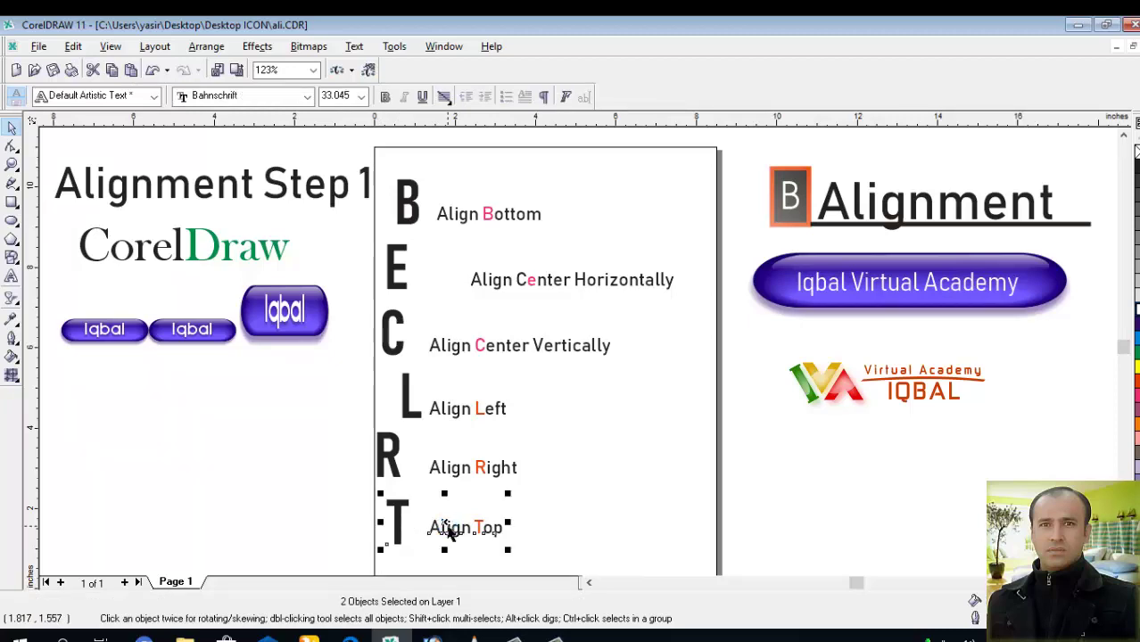
{"action": "key", "text": "t"}
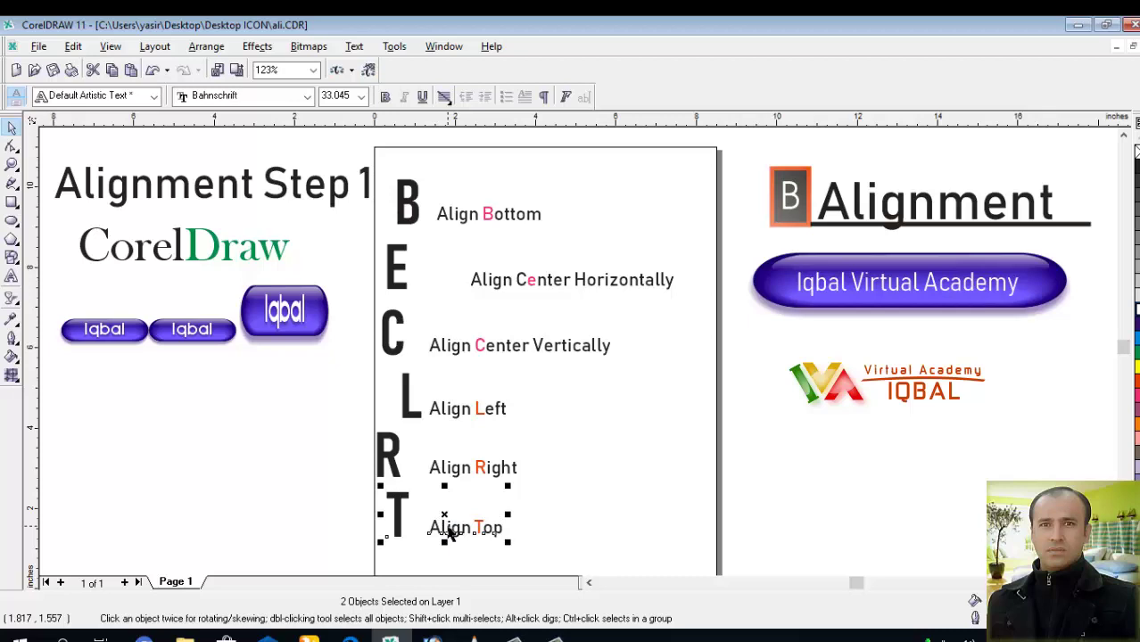
{"action": "key", "text": "ctrl+z"}
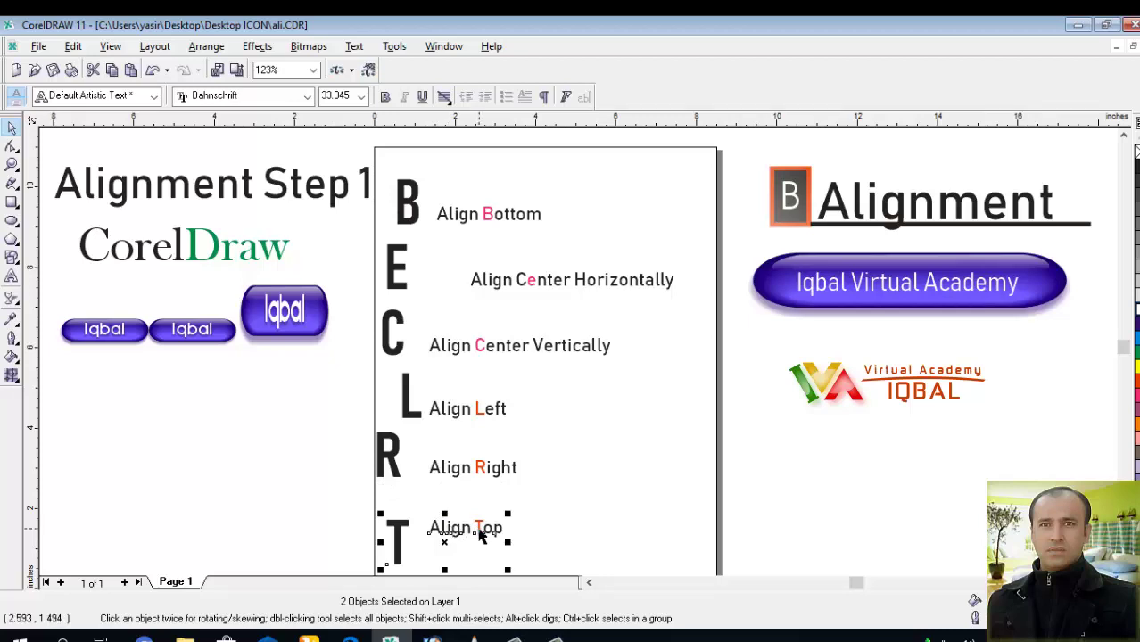
{"action": "key", "text": "t"}
{"action": "left_click", "coordinate": [534, 526]}
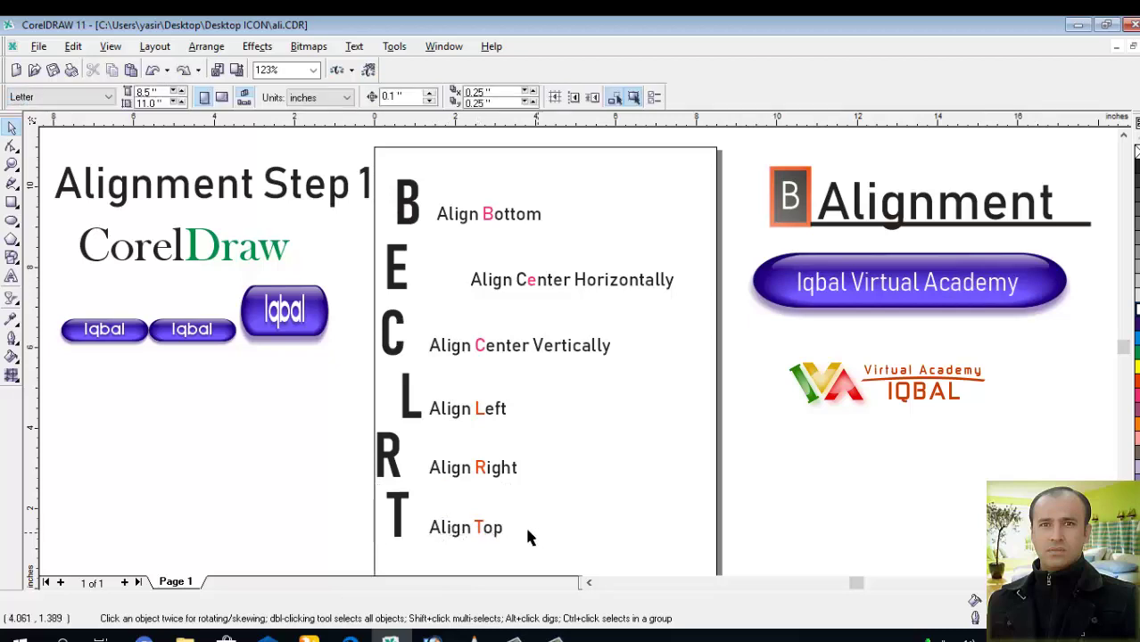
- Reselect the T and Align Top label, top-align them once more, then undo
{"action": "left_click", "coordinate": [463, 528]}
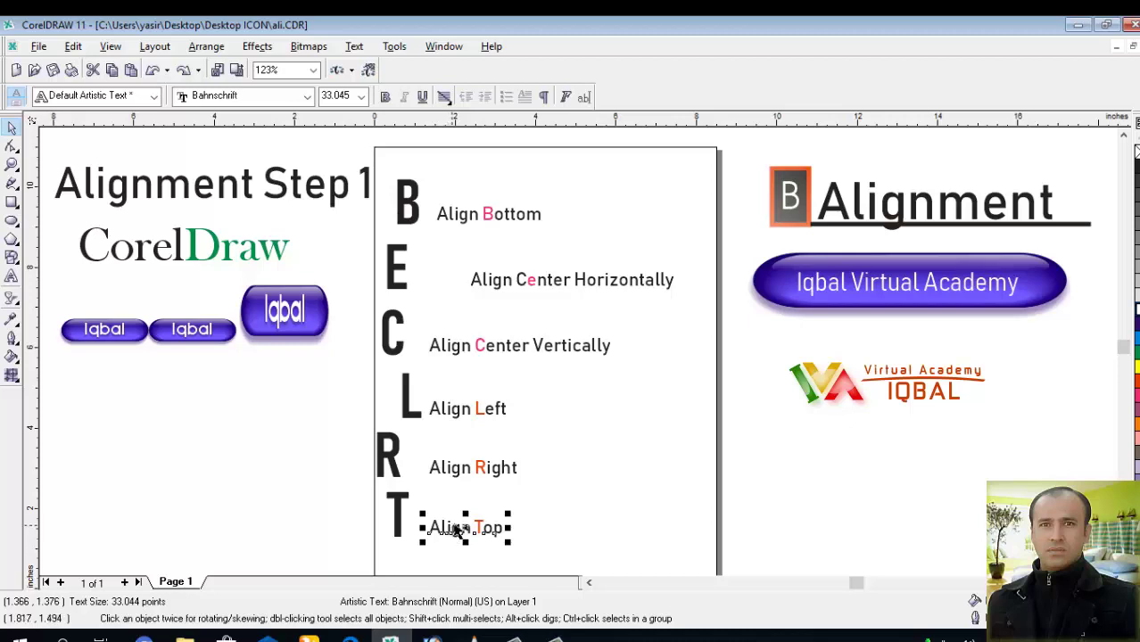
{"action": "left_click", "coordinate": [398, 515]}
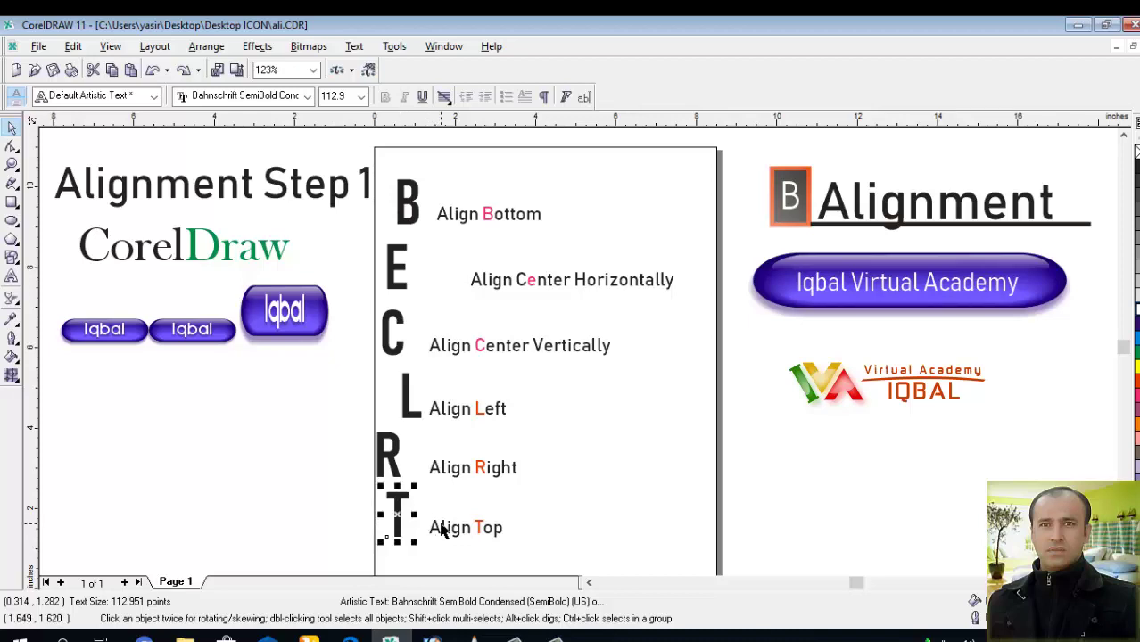
{"action": "left_click", "coordinate": [446, 531], "text": "shift"}
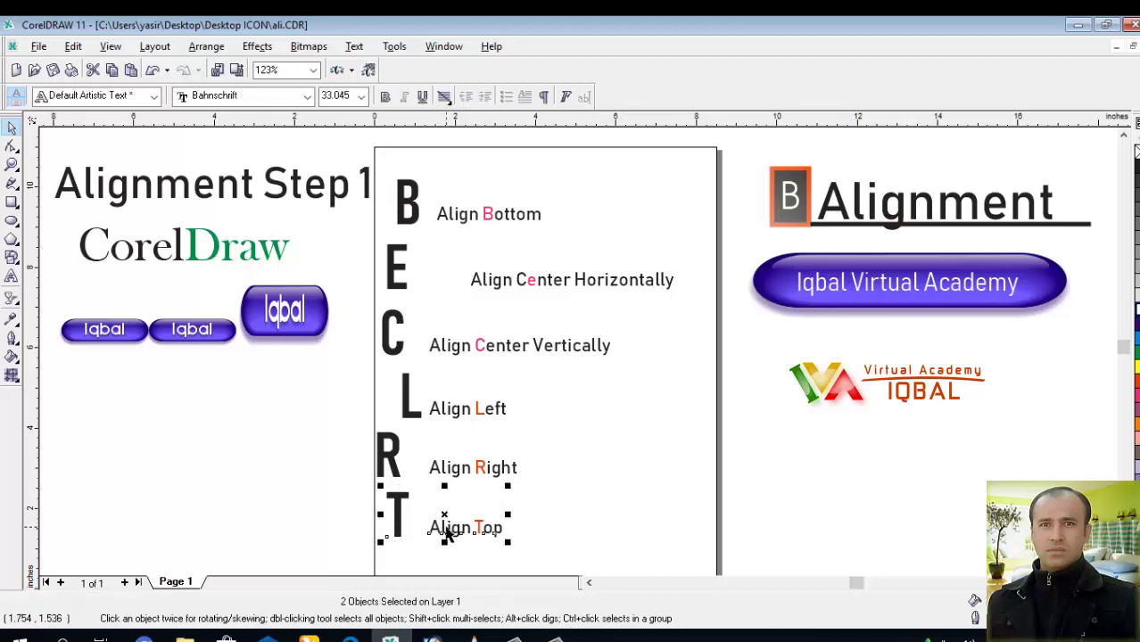
{"action": "key", "text": "t"}
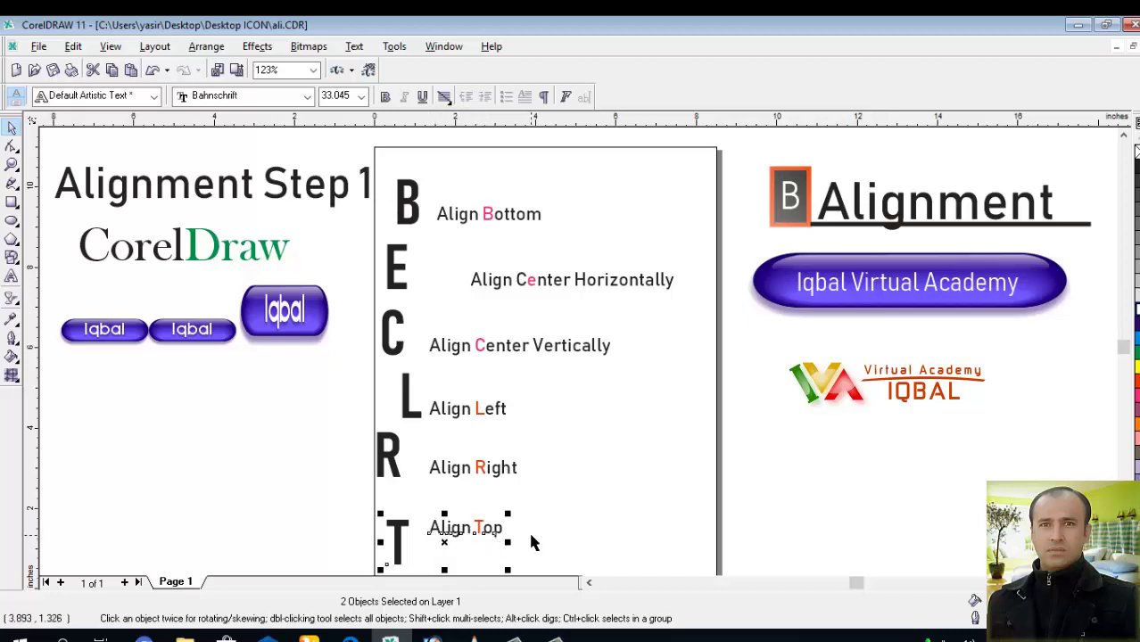
{"action": "key", "text": "ctrl+z"}
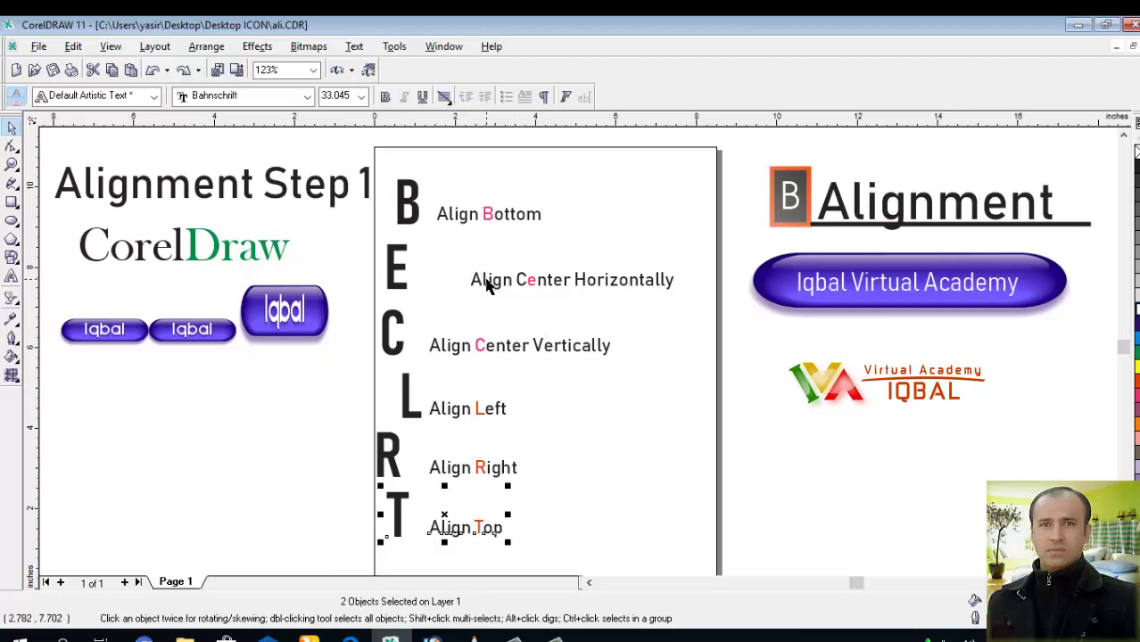
{"action": "left_click", "coordinate": [488, 284]}
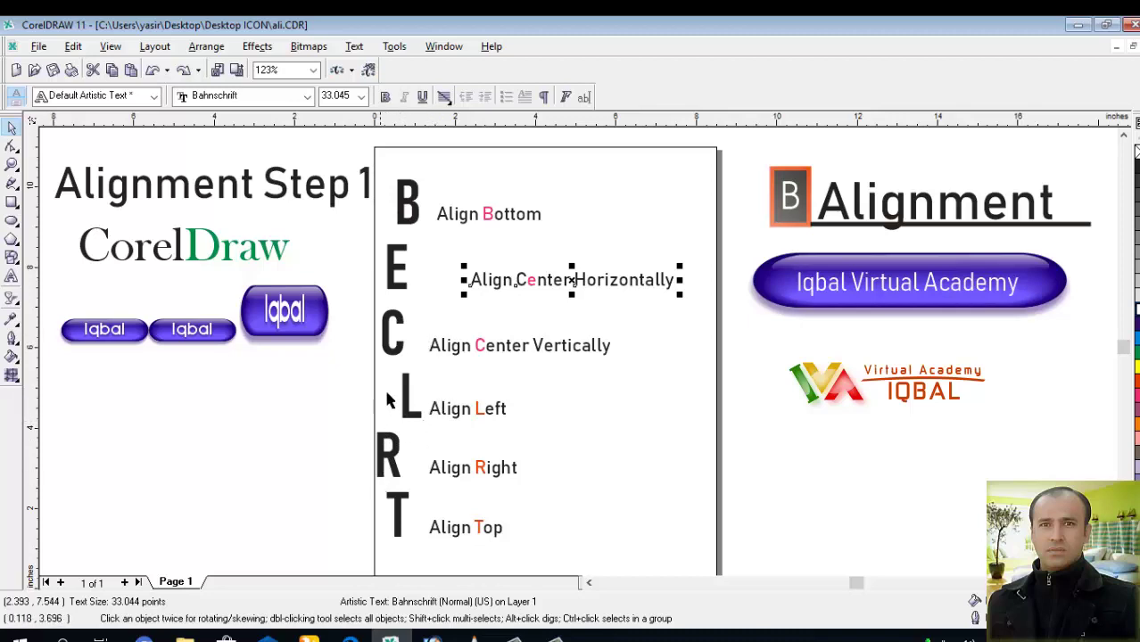
- Left-align the big letters B, E, C, L, T and R in one column, nudged slightly right
{"action": "left_click", "coordinate": [418, 207], "text": "shift"}
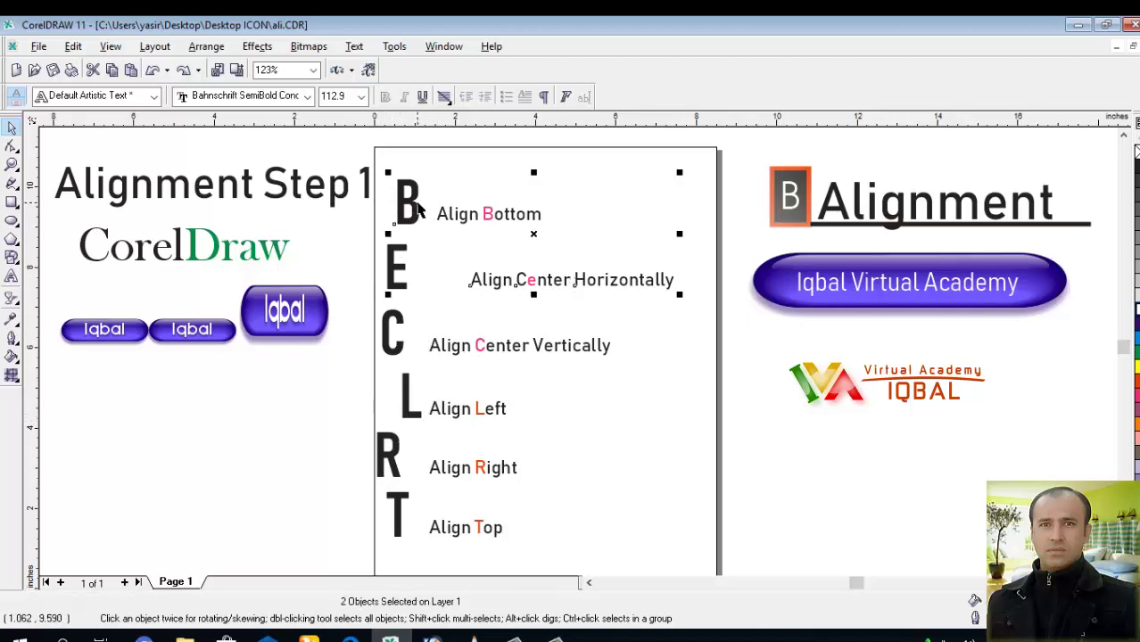
{"action": "left_click", "coordinate": [665, 420]}
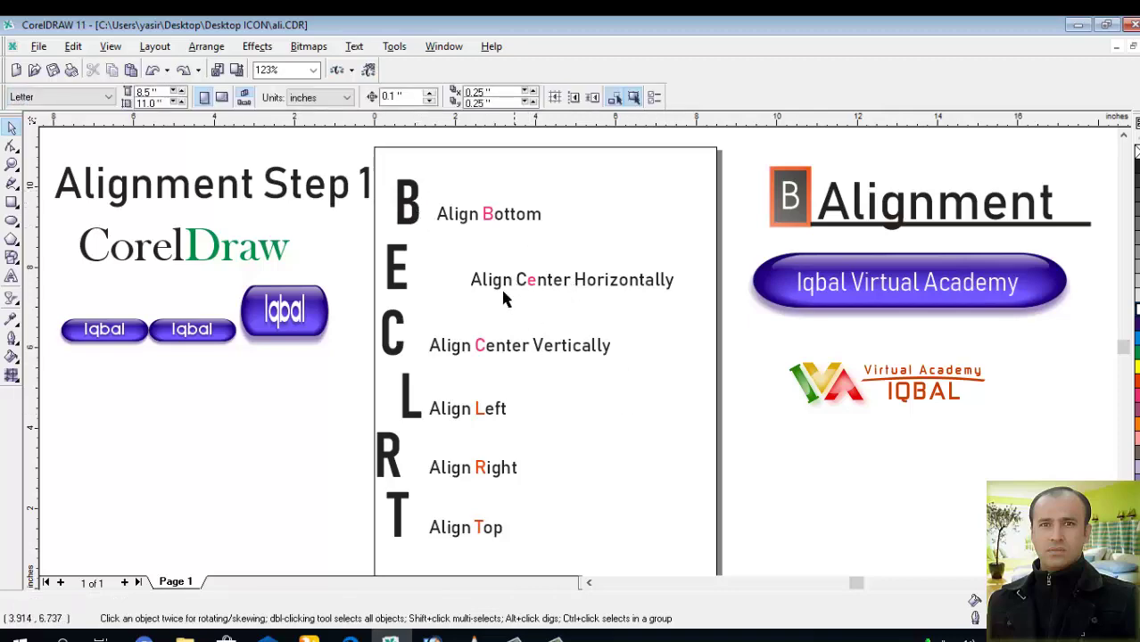
{"action": "left_click_drag", "start_coordinate": [409, 207], "coordinate": [403, 203]}
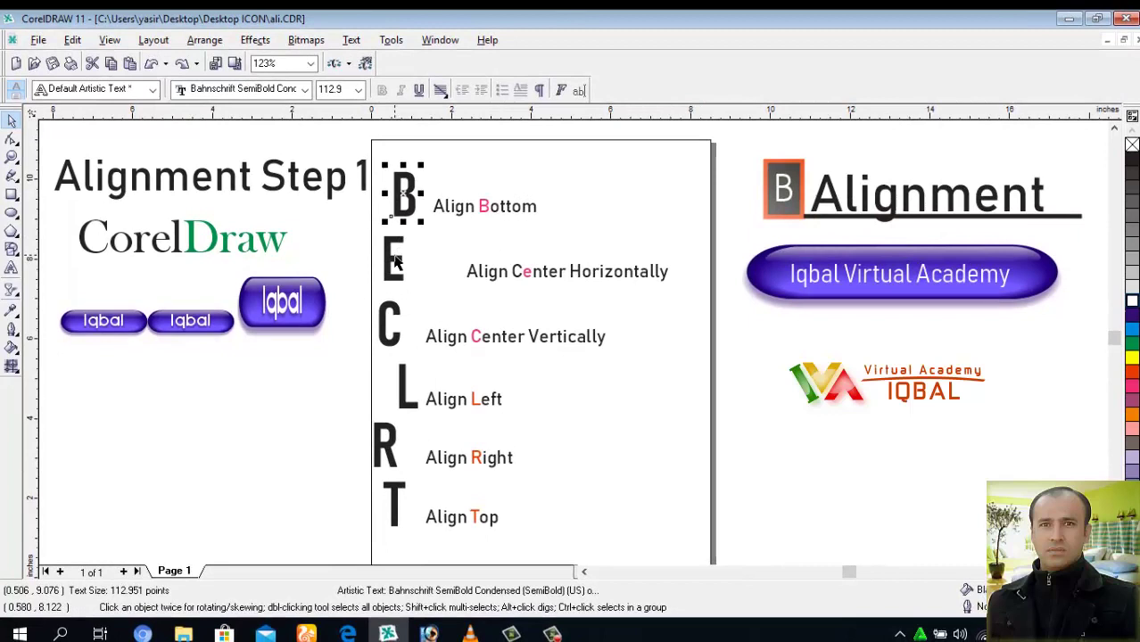
{"action": "left_click", "coordinate": [395, 259], "text": "shift"}
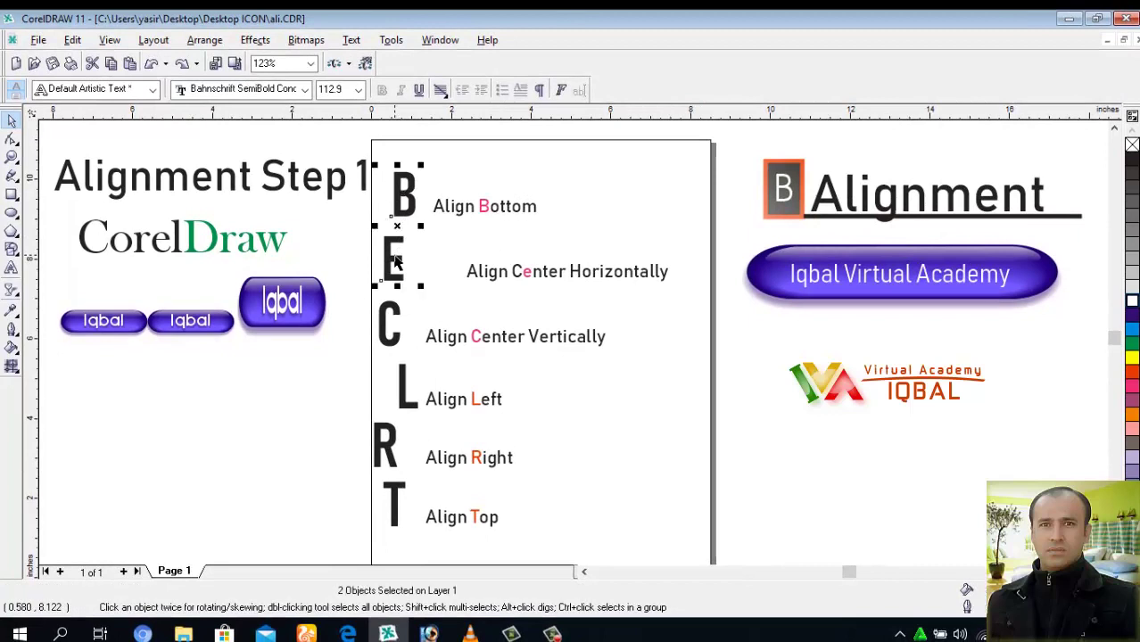
{"action": "left_click", "coordinate": [394, 318], "text": "shift"}
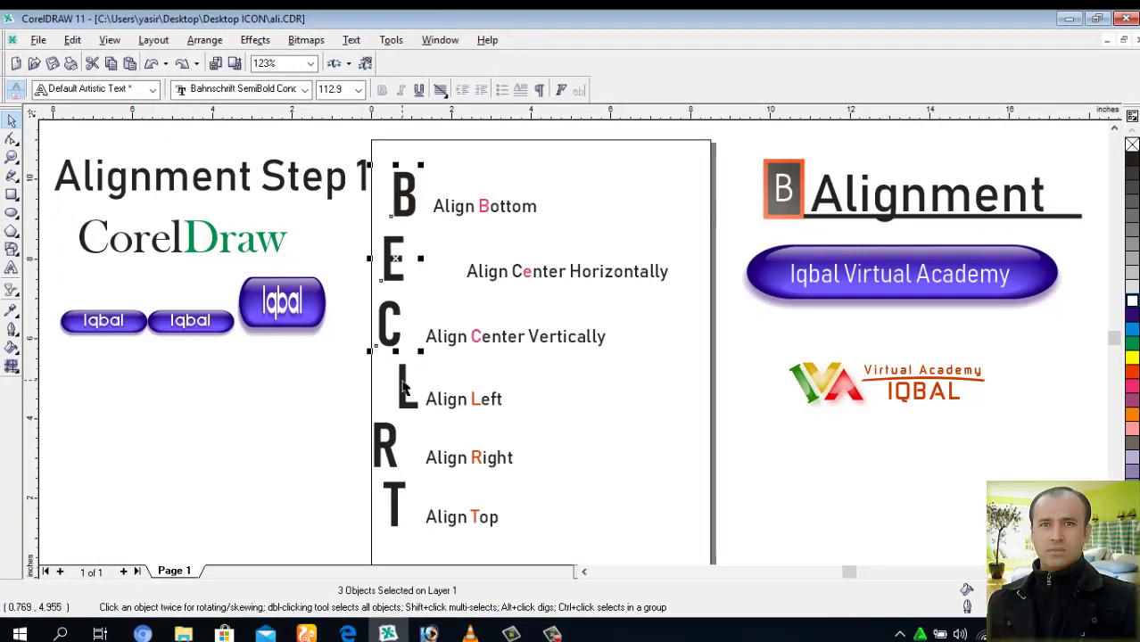
{"action": "left_click", "coordinate": [402, 386], "text": "shift"}
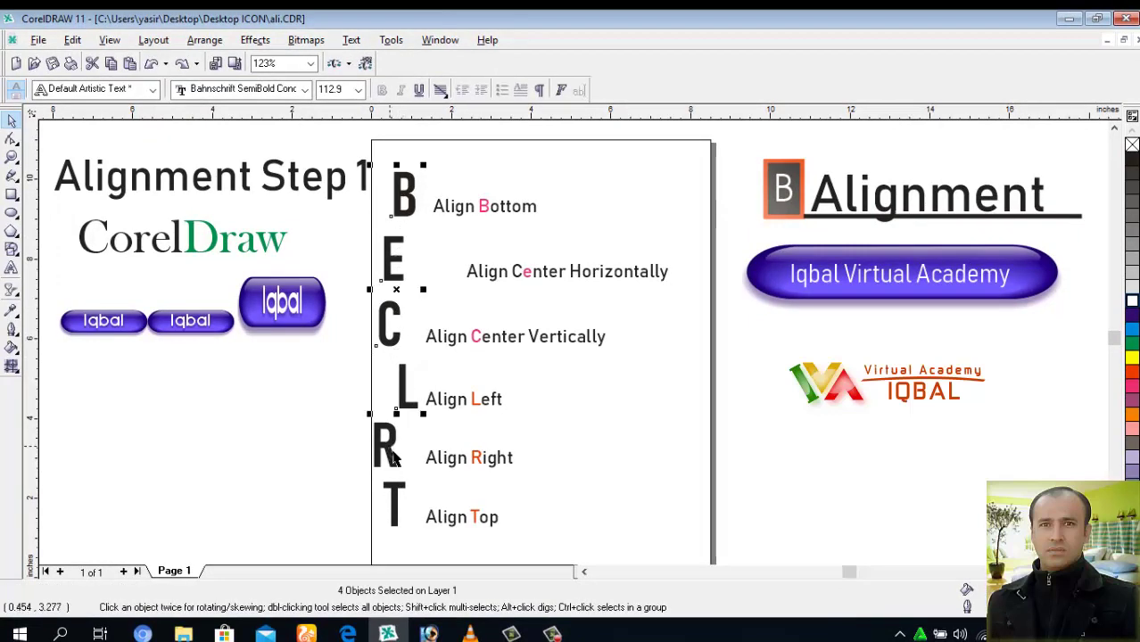
{"action": "left_click", "coordinate": [397, 505], "text": "shift"}
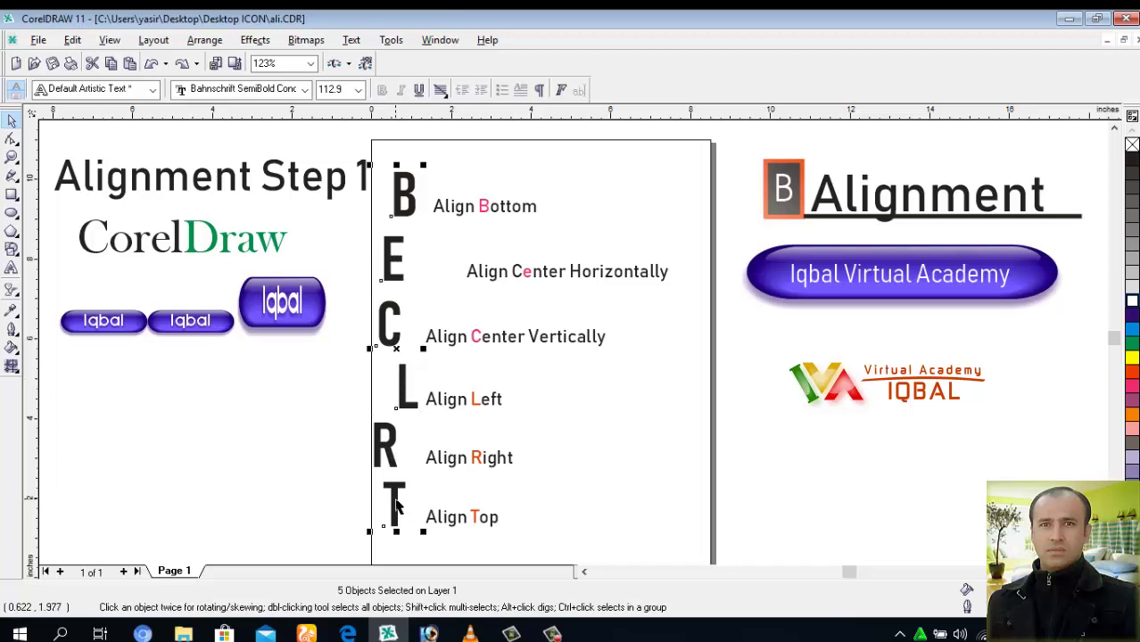
{"action": "left_click", "coordinate": [389, 453], "text": "shift"}
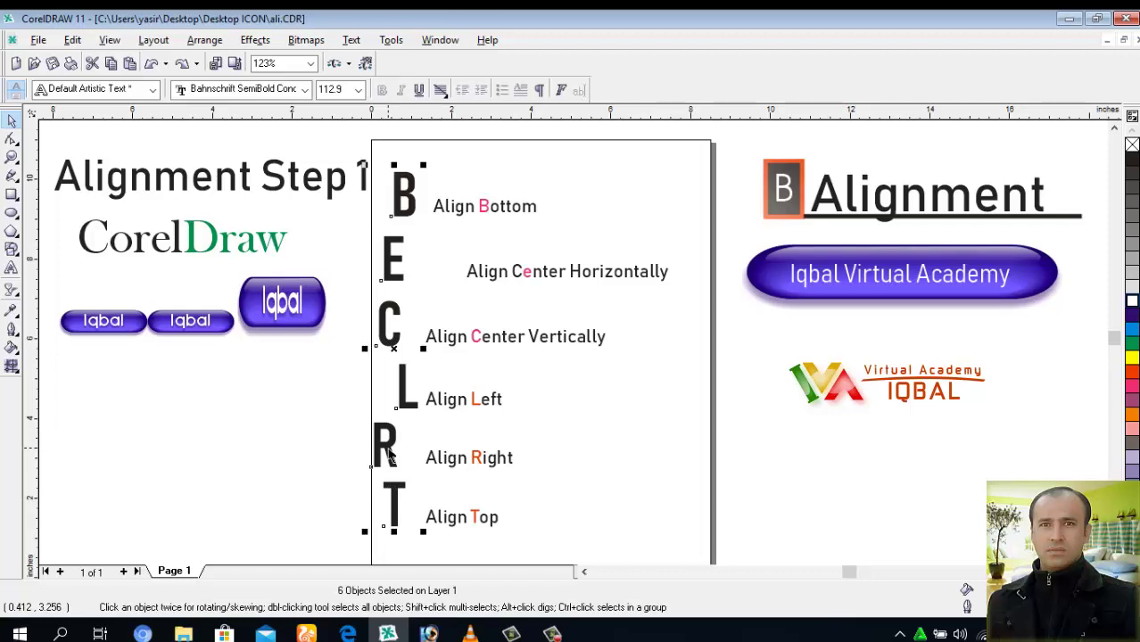
{"action": "key", "text": "l"}
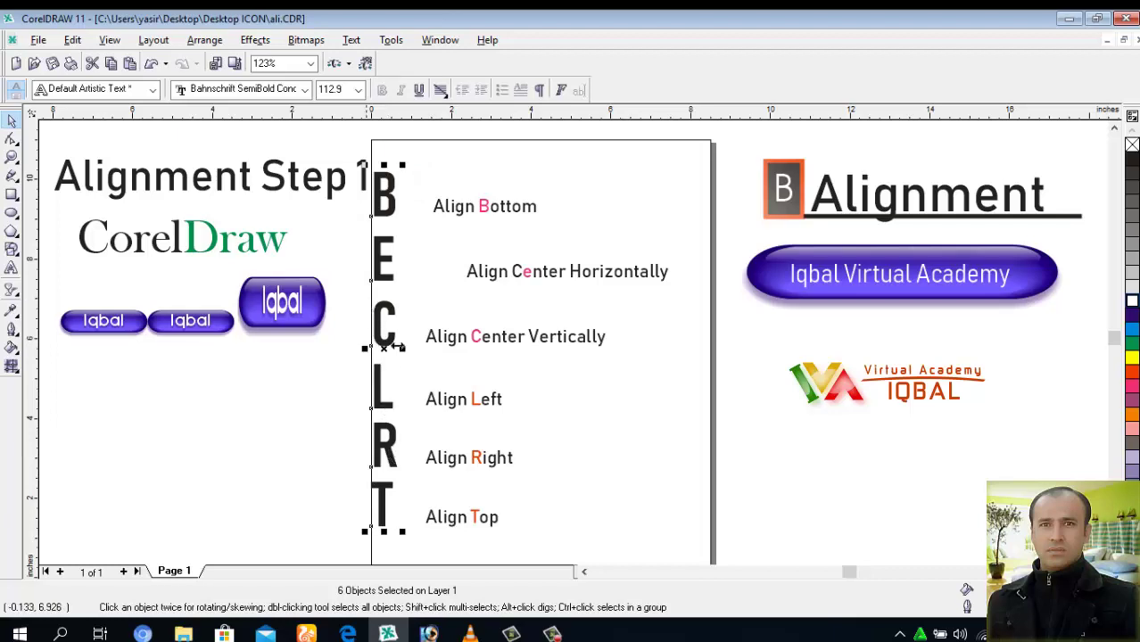
{"action": "left_click_drag", "start_coordinate": [386, 348], "coordinate": [400, 351]}
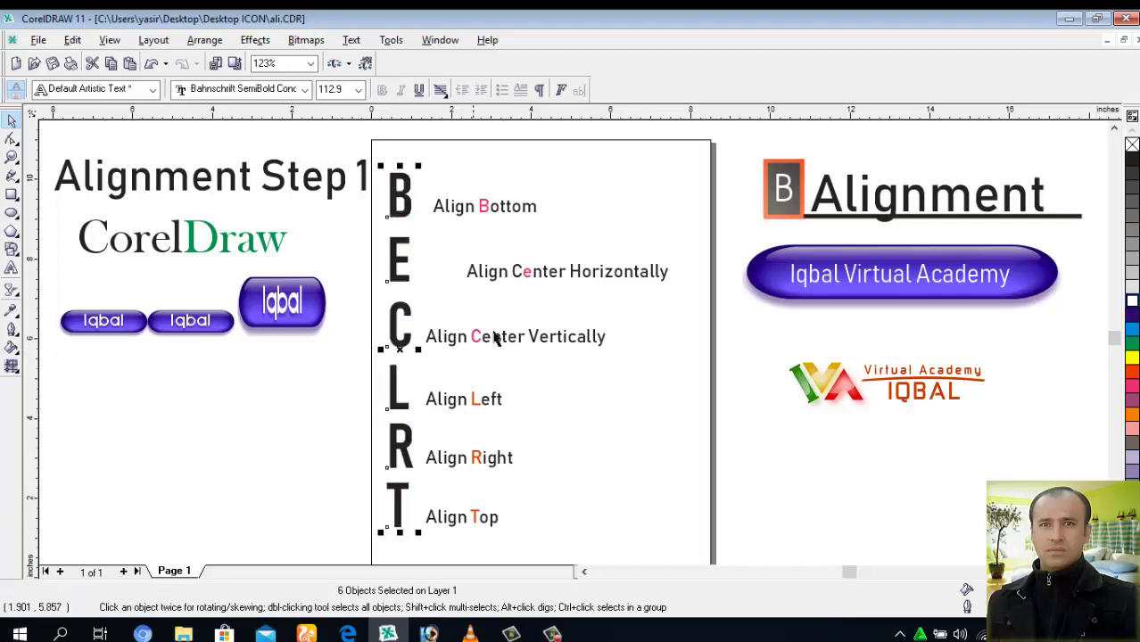
{"action": "left_click", "coordinate": [493, 234]}
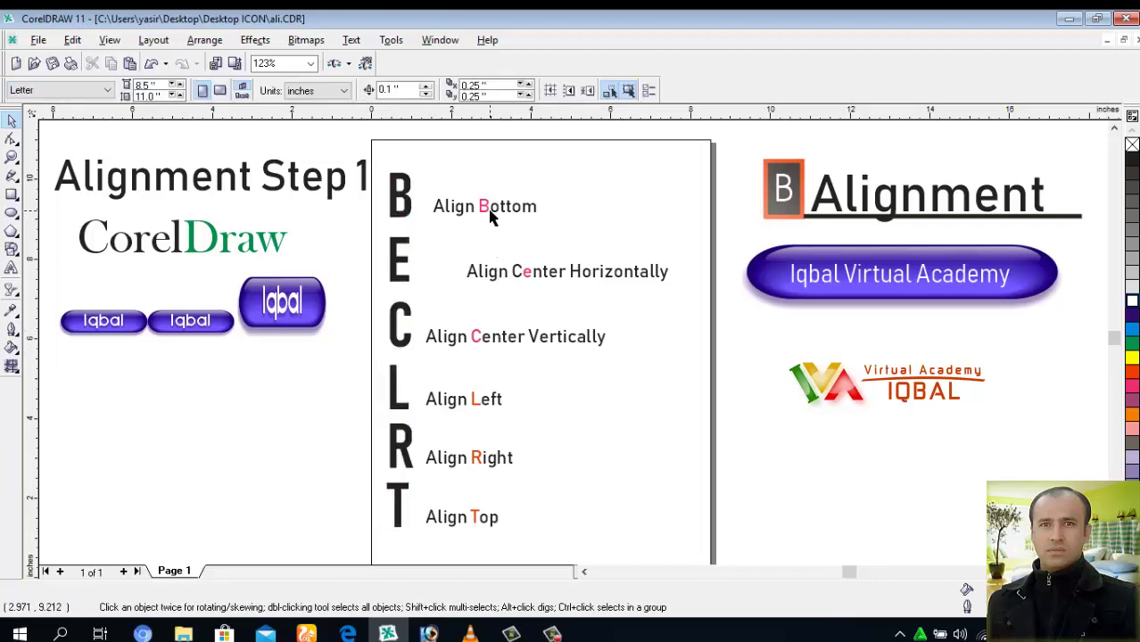
- Select all six Align labels, Bottom through Top, and left-align them into one column
{"action": "left_click", "coordinate": [490, 212]}
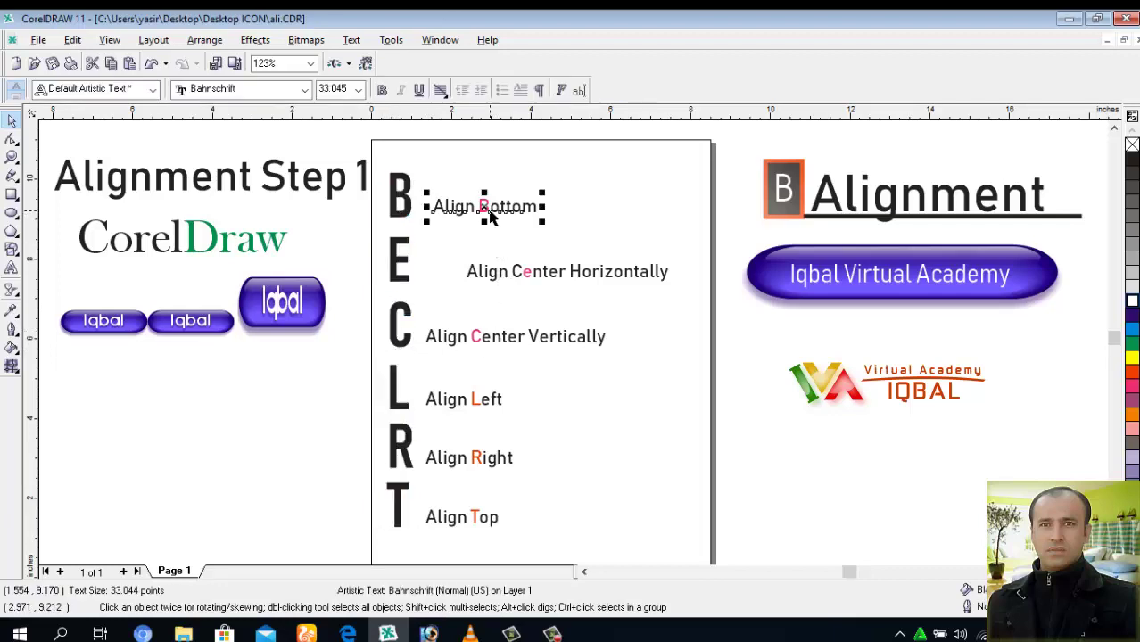
{"action": "left_click", "coordinate": [495, 273], "text": "shift"}
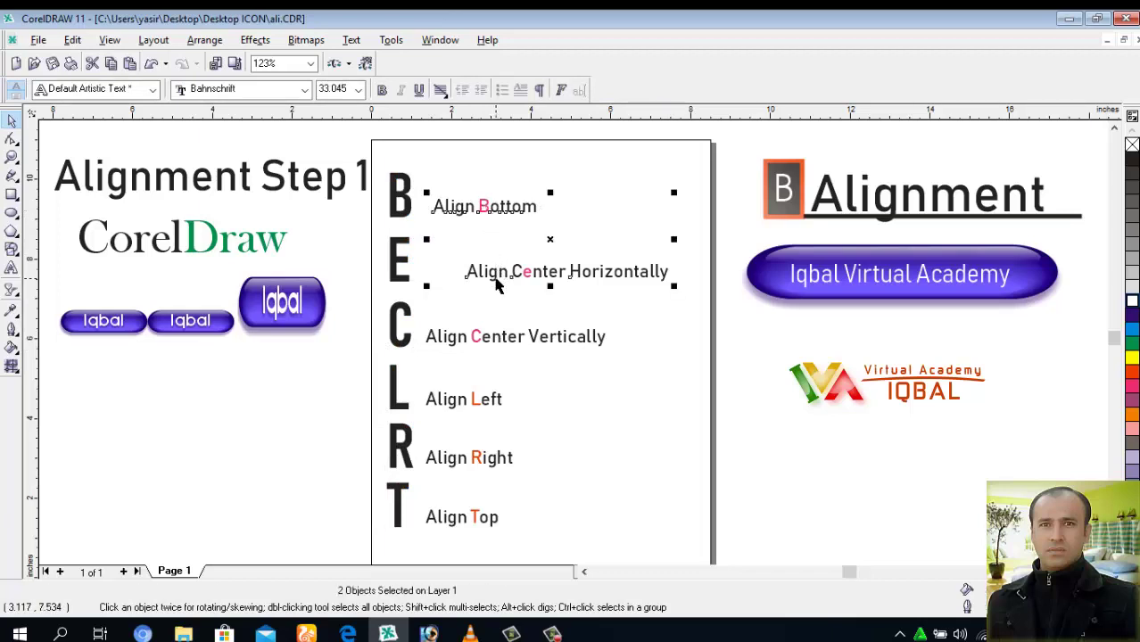
{"action": "left_click", "coordinate": [490, 340], "text": "shift"}
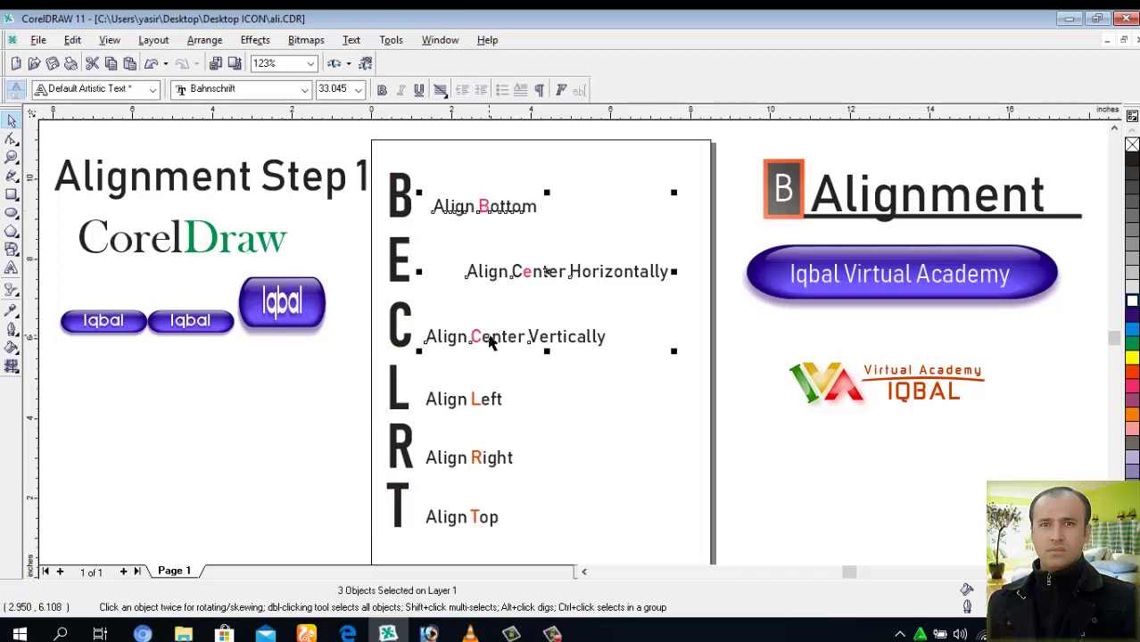
{"action": "left_click", "coordinate": [463, 407], "text": "shift"}
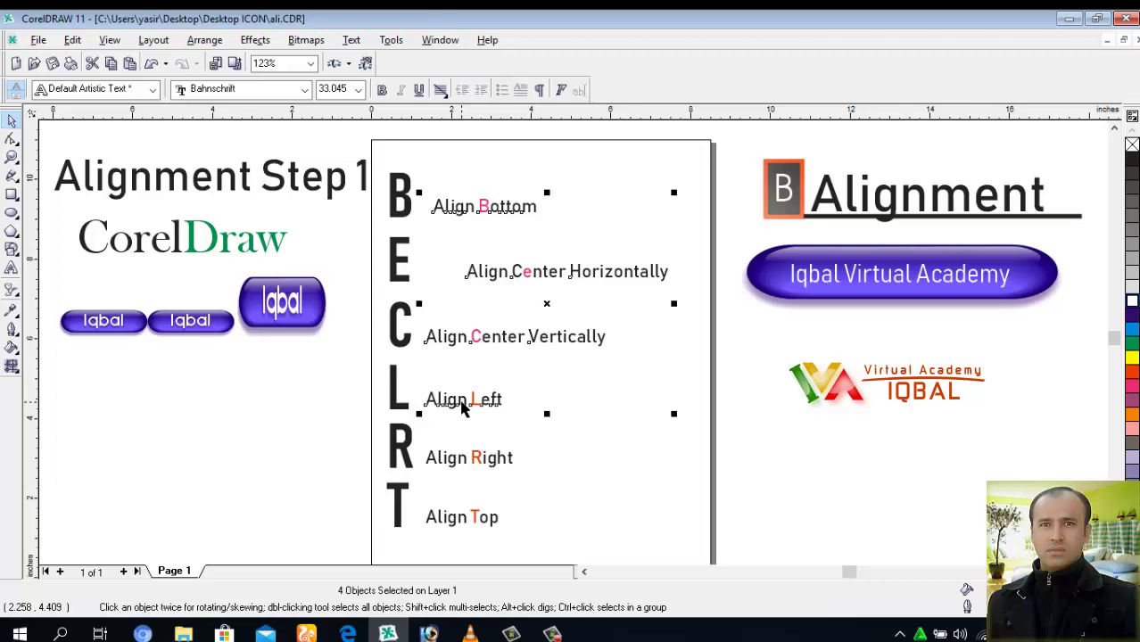
{"action": "left_click", "coordinate": [470, 468], "text": "shift"}
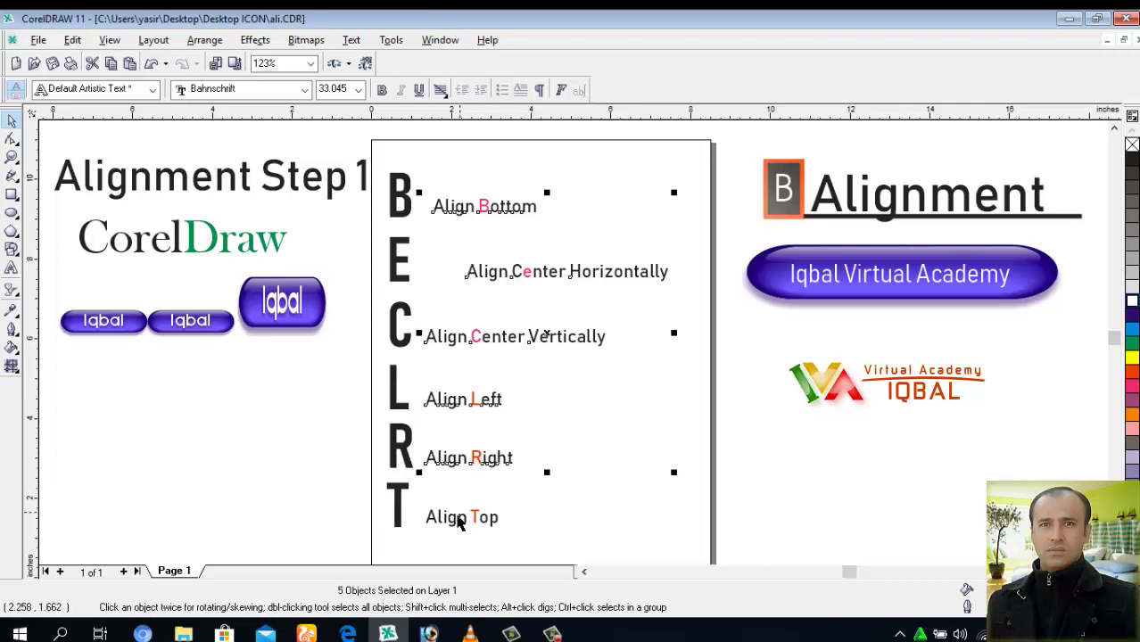
{"action": "left_click", "coordinate": [452, 524], "text": "shift"}
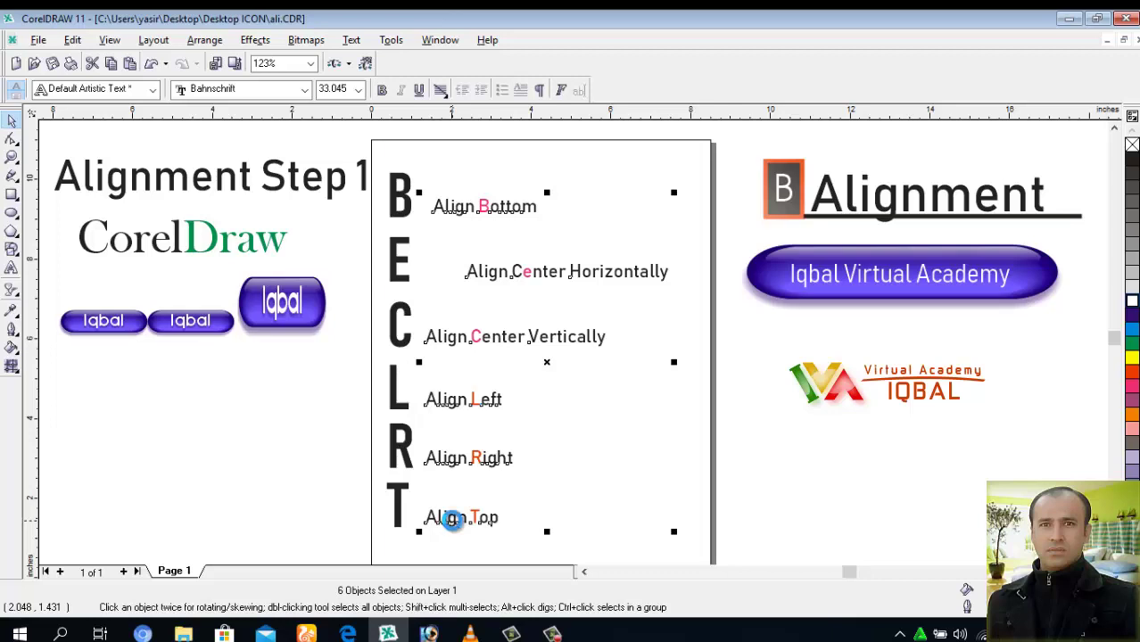
{"action": "key", "text": "l"}
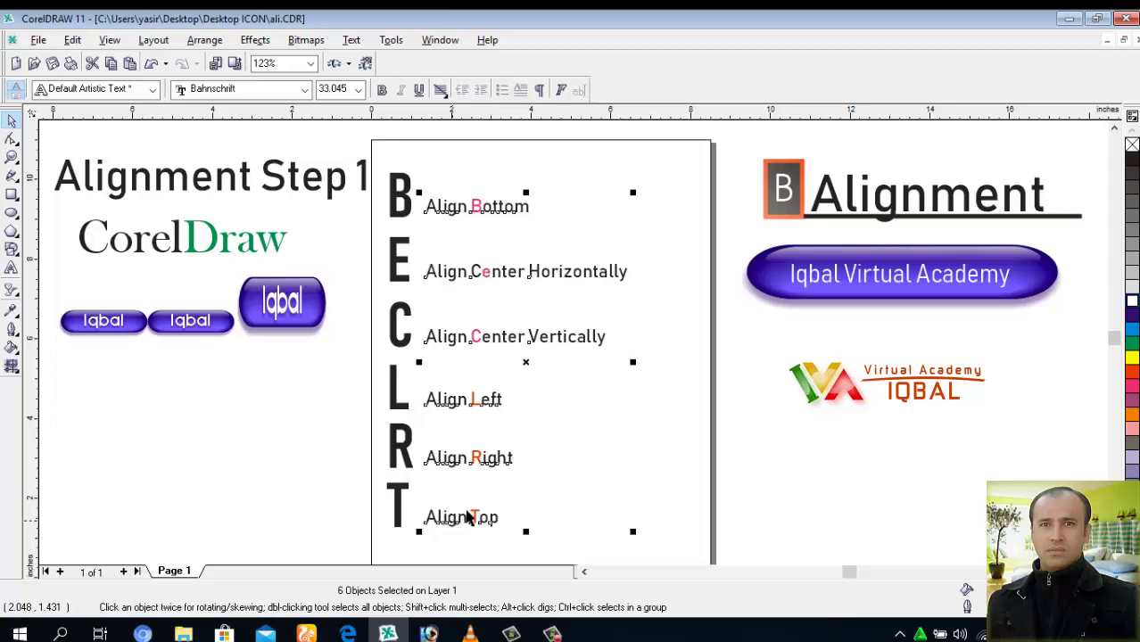
{"action": "left_click", "coordinate": [785, 406]}
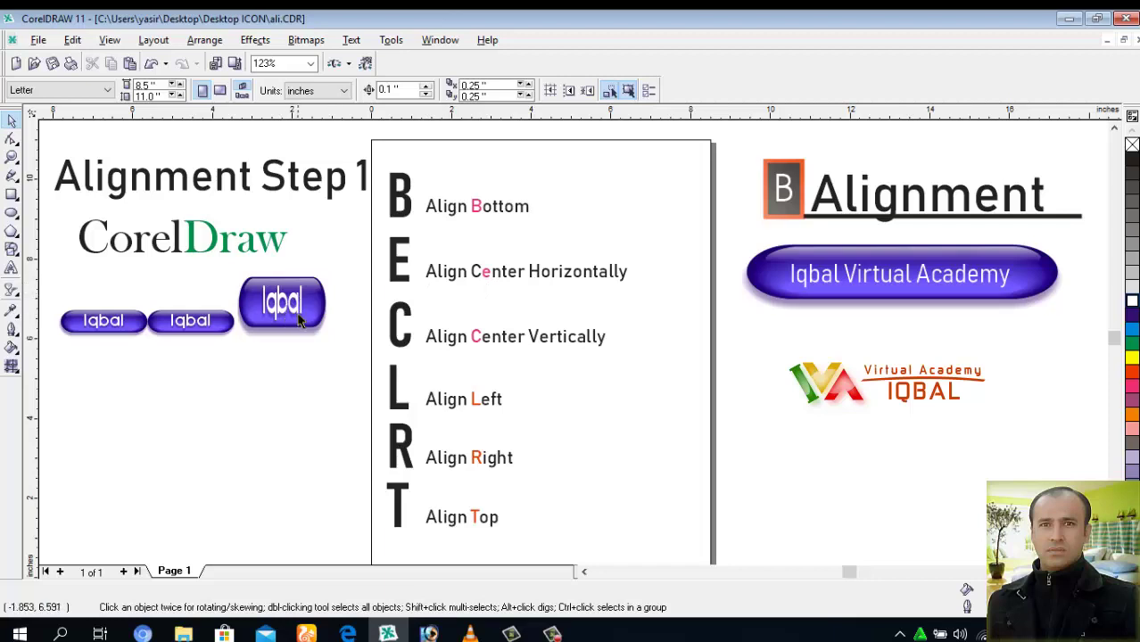
- Reposition the three Iqbal buttons: large one right, middle one lower, left one nudged up
{"action": "left_click_drag", "start_coordinate": [300, 317], "coordinate": [275, 366]}
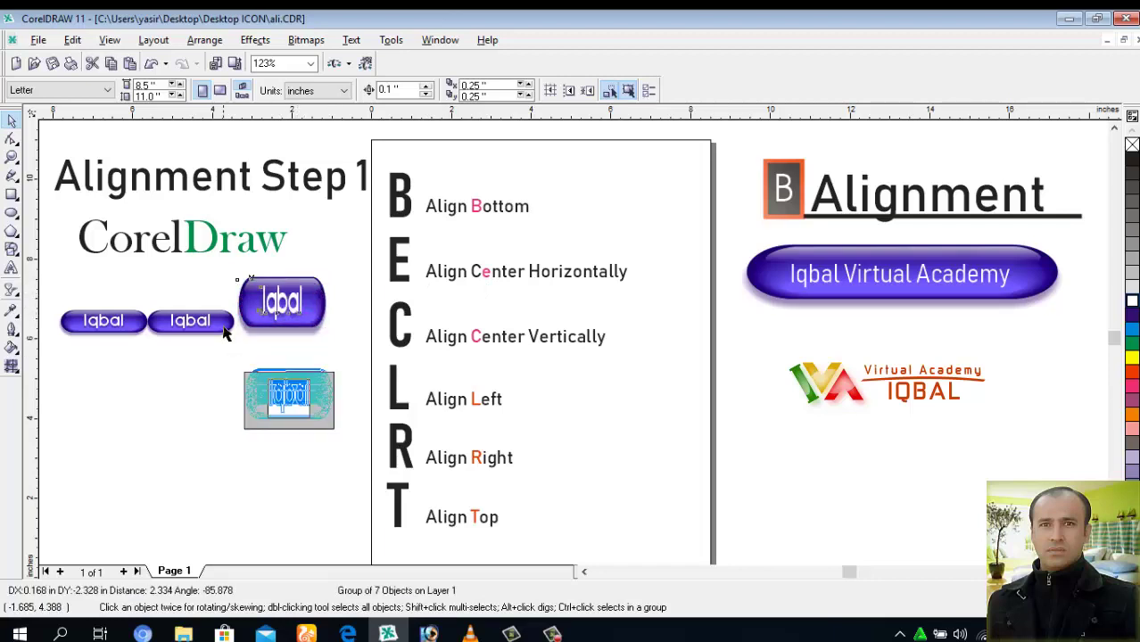
{"action": "mouse_move", "coordinate": [274, 365]}
{"action": "left_mouse_down"}
{"action": "mouse_move", "coordinate": [288, 363]}
{"action": "mouse_move", "coordinate": [287, 393]}
{"action": "mouse_move", "coordinate": [309, 306]}
{"action": "left_mouse_up"}
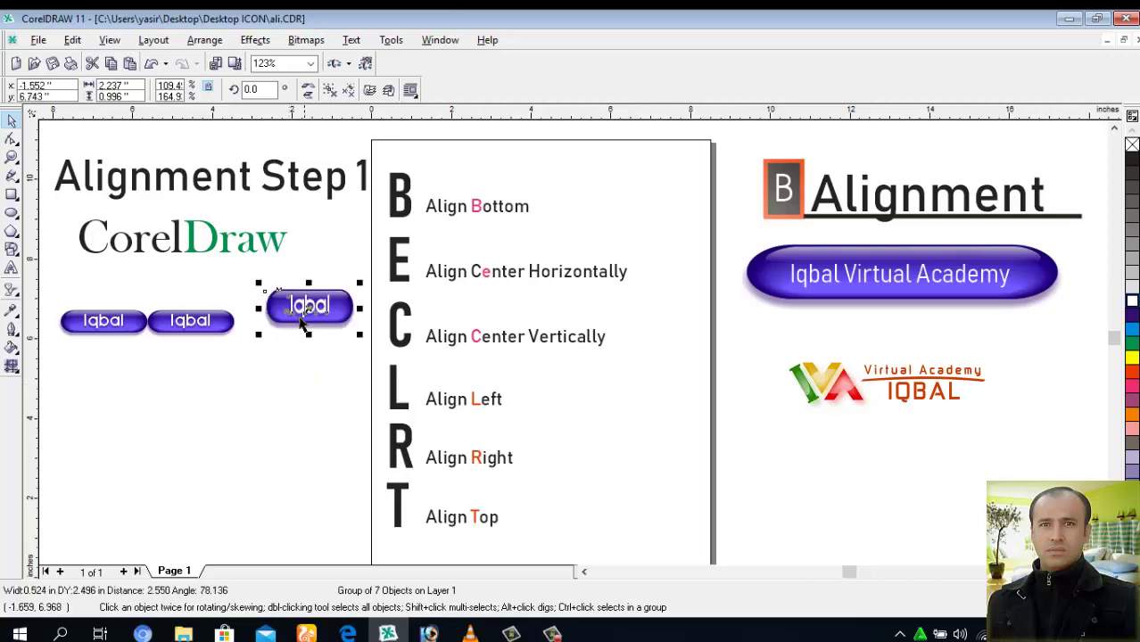
{"action": "left_click", "coordinate": [219, 328]}
{"action": "left_click_drag", "start_coordinate": [188, 323], "coordinate": [203, 374]}
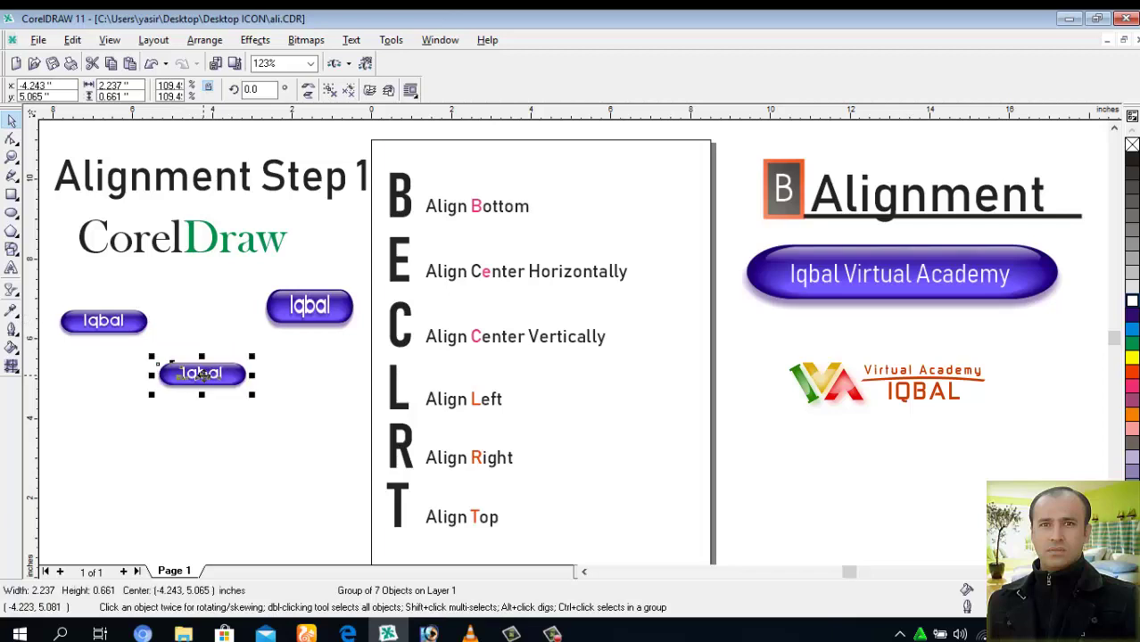
{"action": "left_click", "coordinate": [134, 328]}
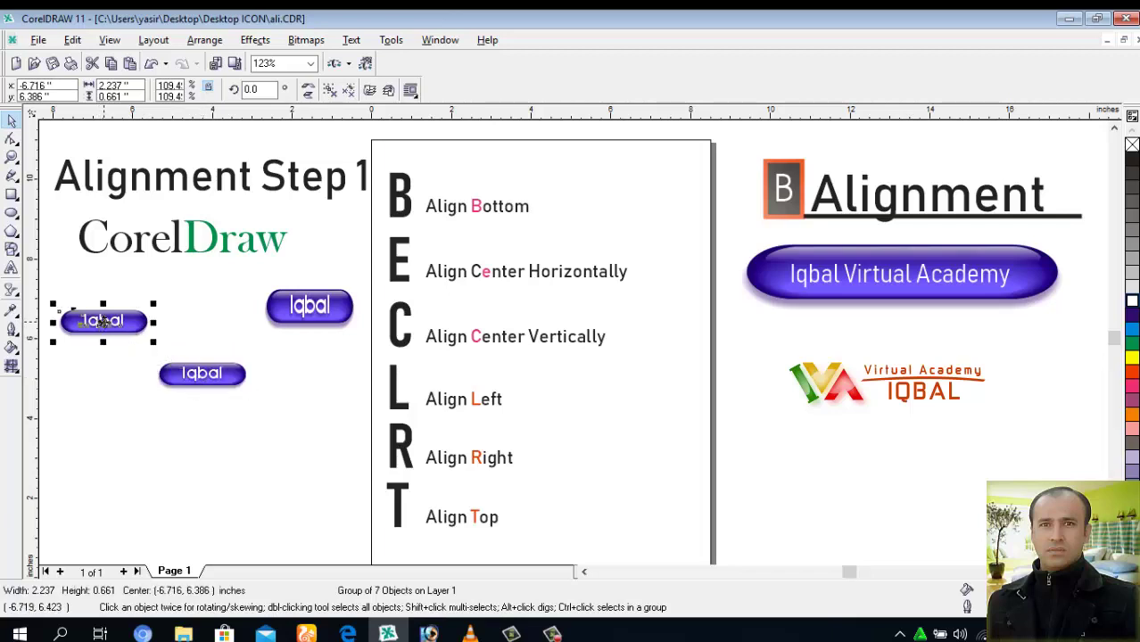
{"action": "left_click_drag", "start_coordinate": [103, 327], "coordinate": [104, 310]}
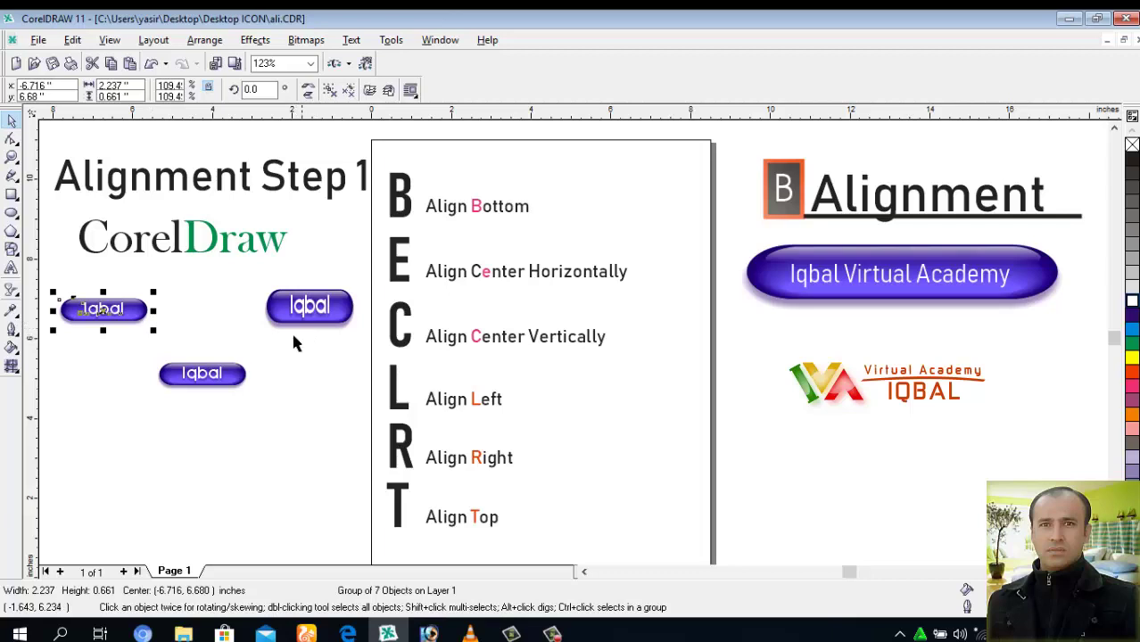
- Align the three Iqbal buttons' centres horizontally so they sit level in one row
{"action": "left_click", "coordinate": [234, 375], "text": "shift"}
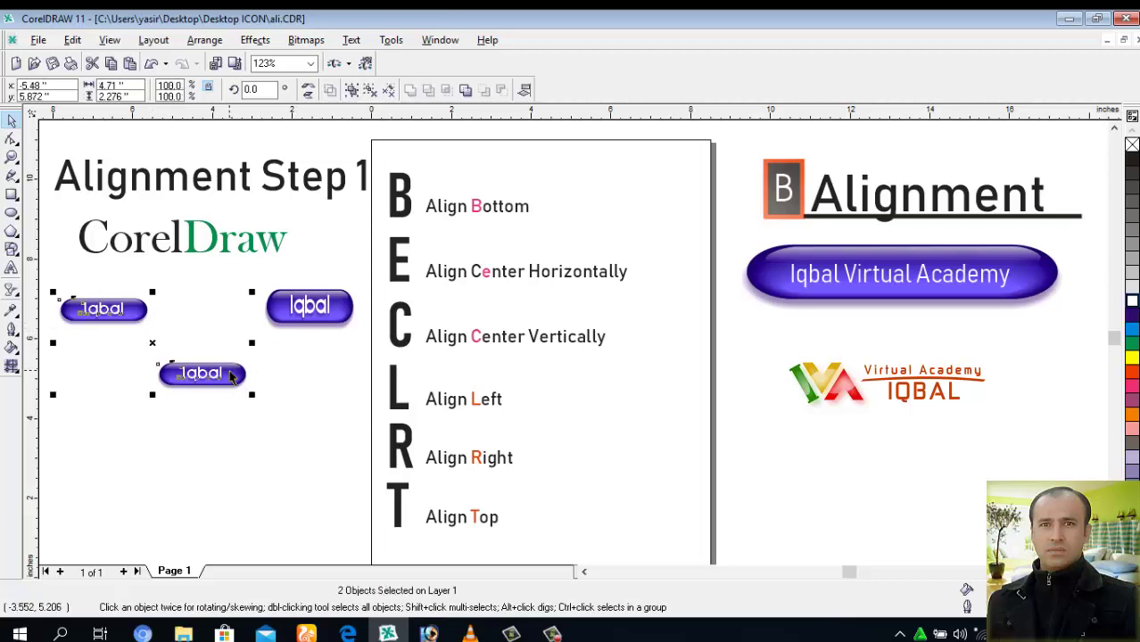
{"action": "left_click", "coordinate": [350, 318], "text": "shift"}
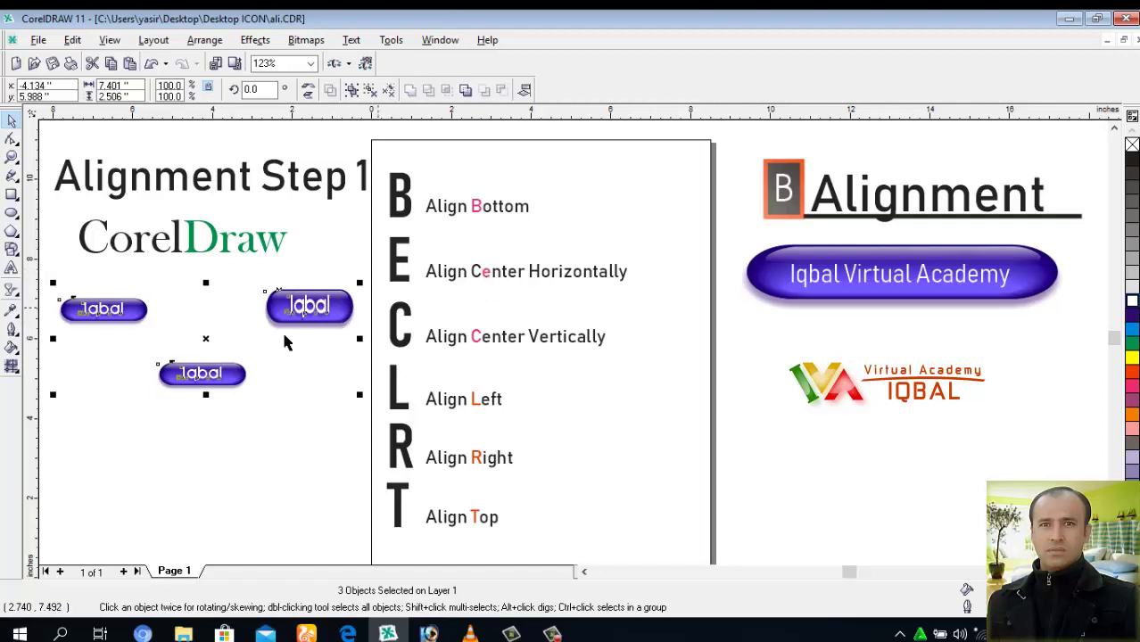
{"action": "key", "text": "c"}
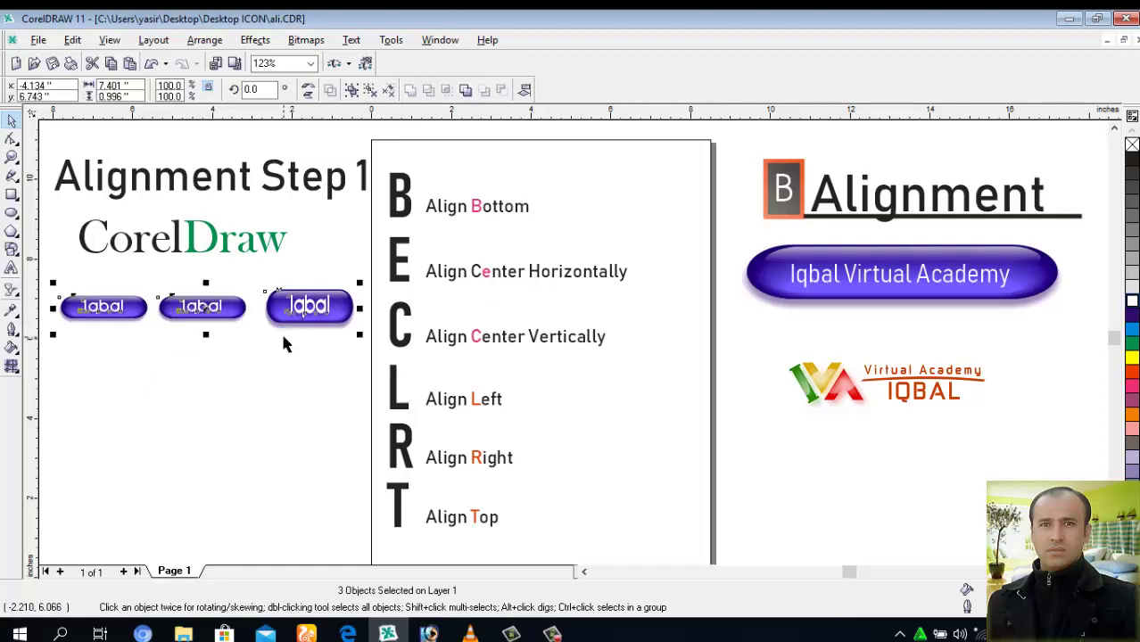
{"action": "left_click", "coordinate": [284, 339]}
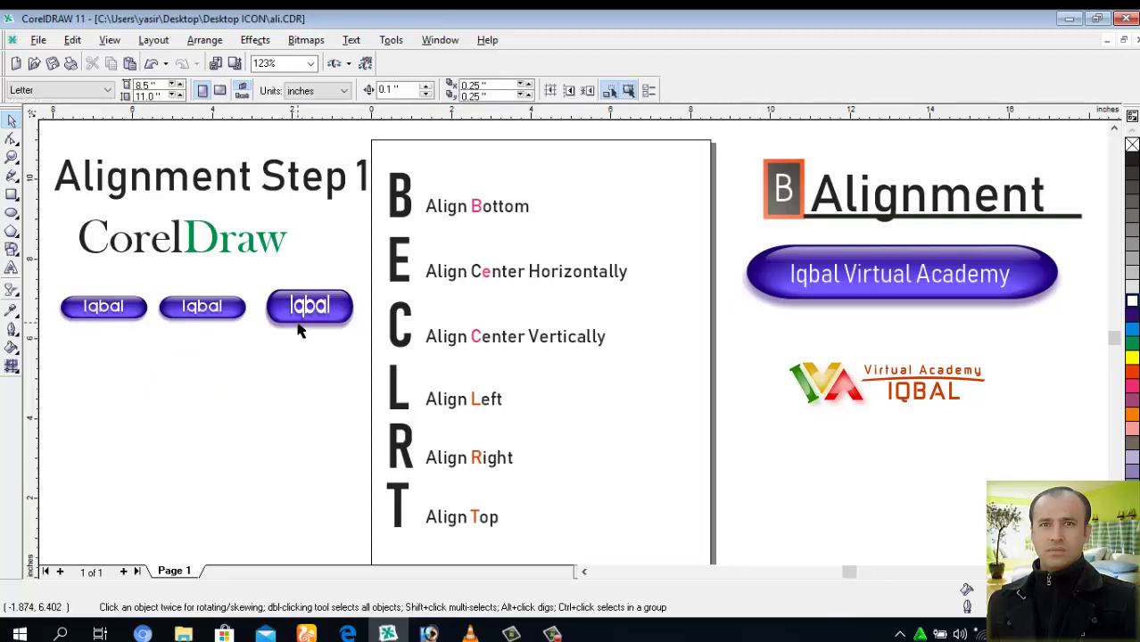
- Drag the Iqbal buttons into a vertical column and select all three
{"action": "left_click_drag", "start_coordinate": [297, 338], "coordinate": [269, 412]}
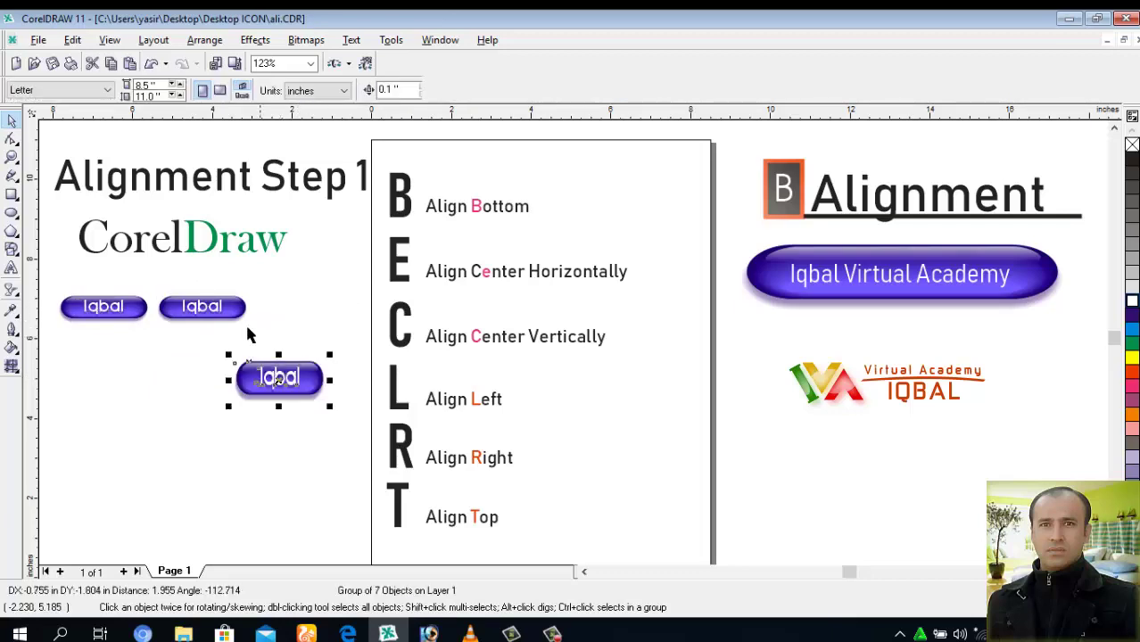
{"action": "left_click_drag", "start_coordinate": [130, 308], "coordinate": [229, 456]}
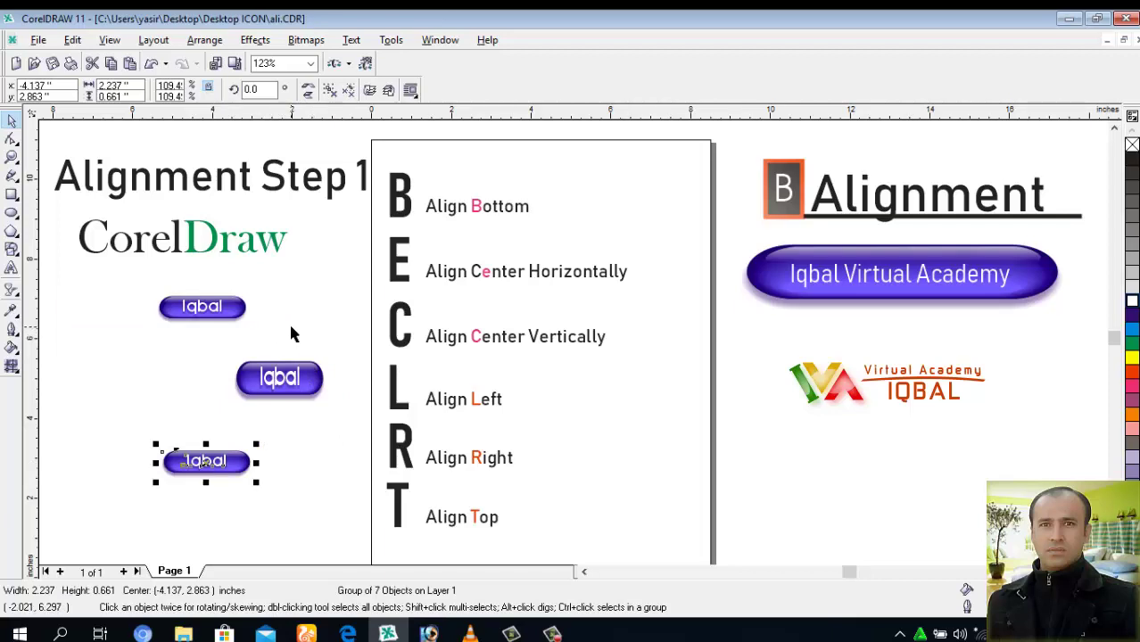
{"action": "left_click", "coordinate": [294, 376], "text": "shift"}
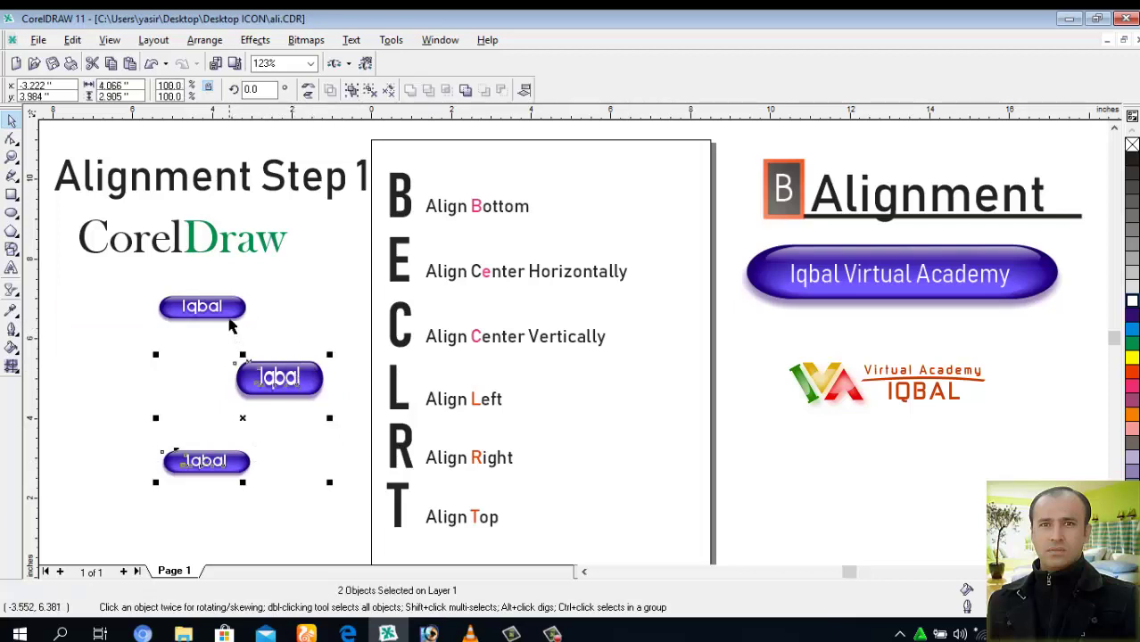
{"action": "left_click", "coordinate": [232, 317], "text": "shift"}
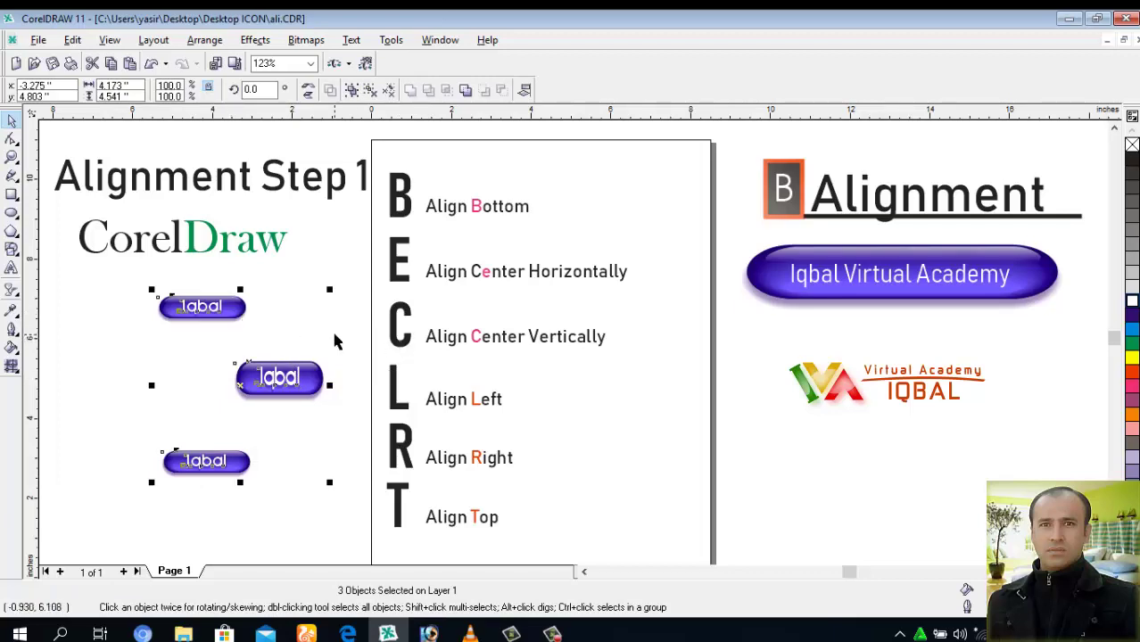
- Try centre and left alignment on the three buttons, undoing each one
{"action": "key", "text": "e"}
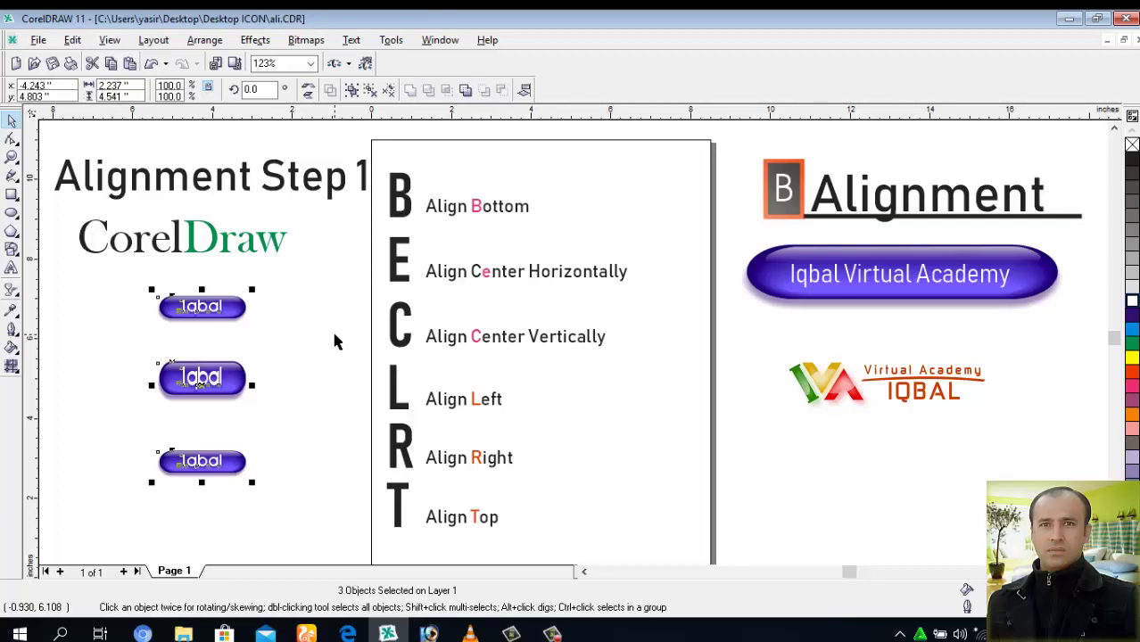
{"action": "key", "text": "ctrl+z"}
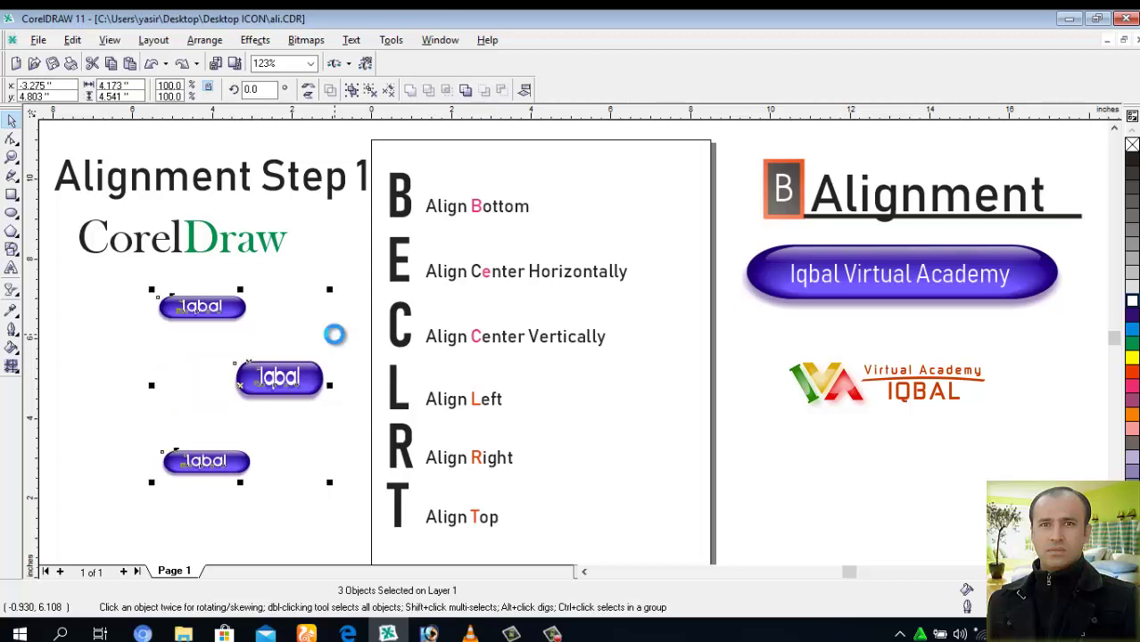
{"action": "key", "text": "l"}
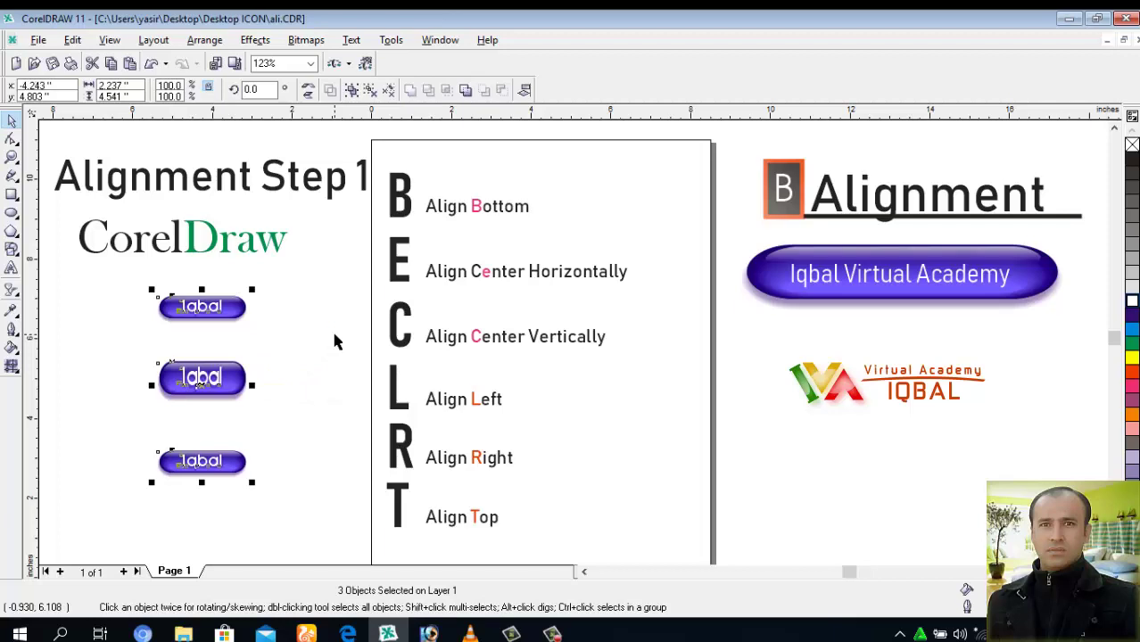
{"action": "key", "text": "ctrl+z"}
{"action": "key", "text": "ctrl+z"}
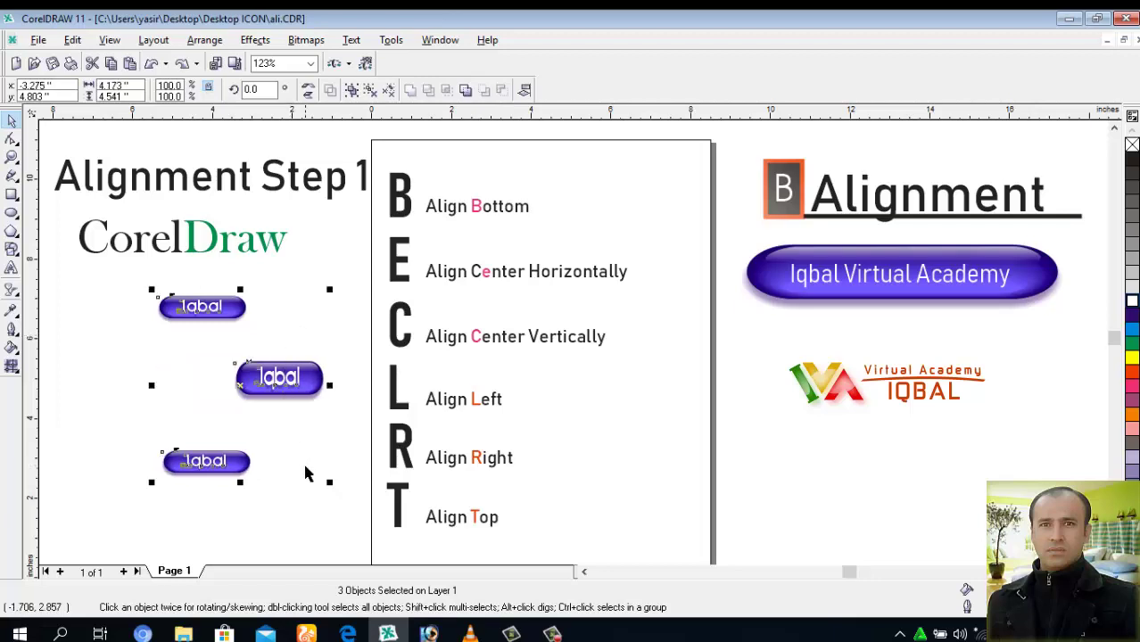
- Select the bottom, top and middle Iqbal buttons and align their right edges
{"action": "left_click", "coordinate": [305, 473]}
{"action": "left_click", "coordinate": [311, 385]}
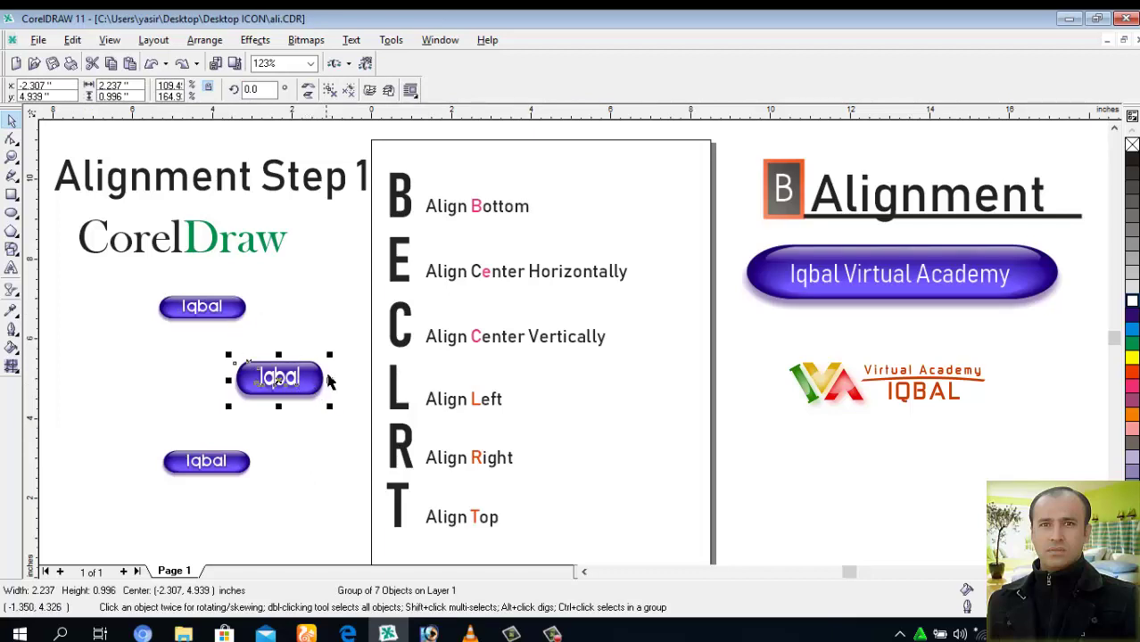
{"action": "left_click", "coordinate": [305, 450]}
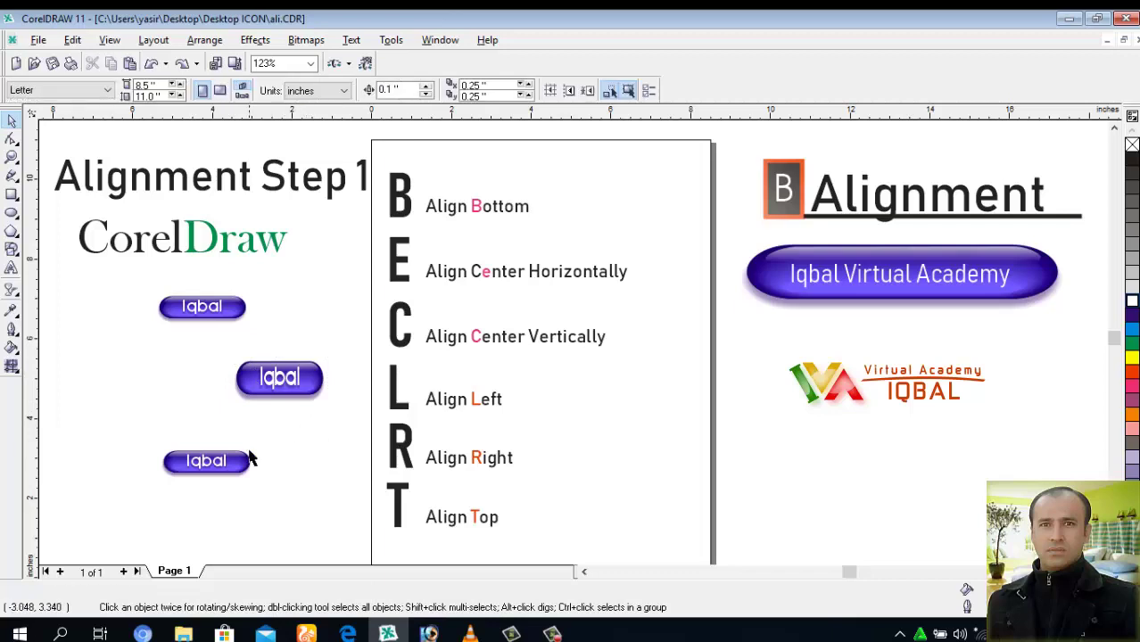
{"action": "left_click", "coordinate": [251, 466]}
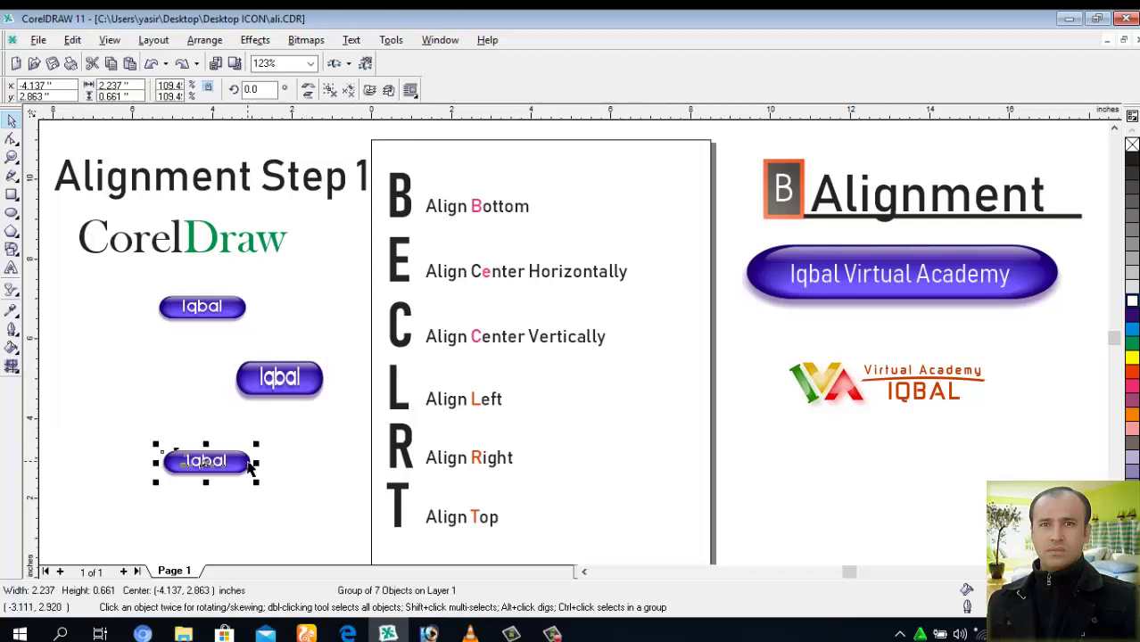
{"action": "left_click", "coordinate": [234, 314], "text": "shift"}
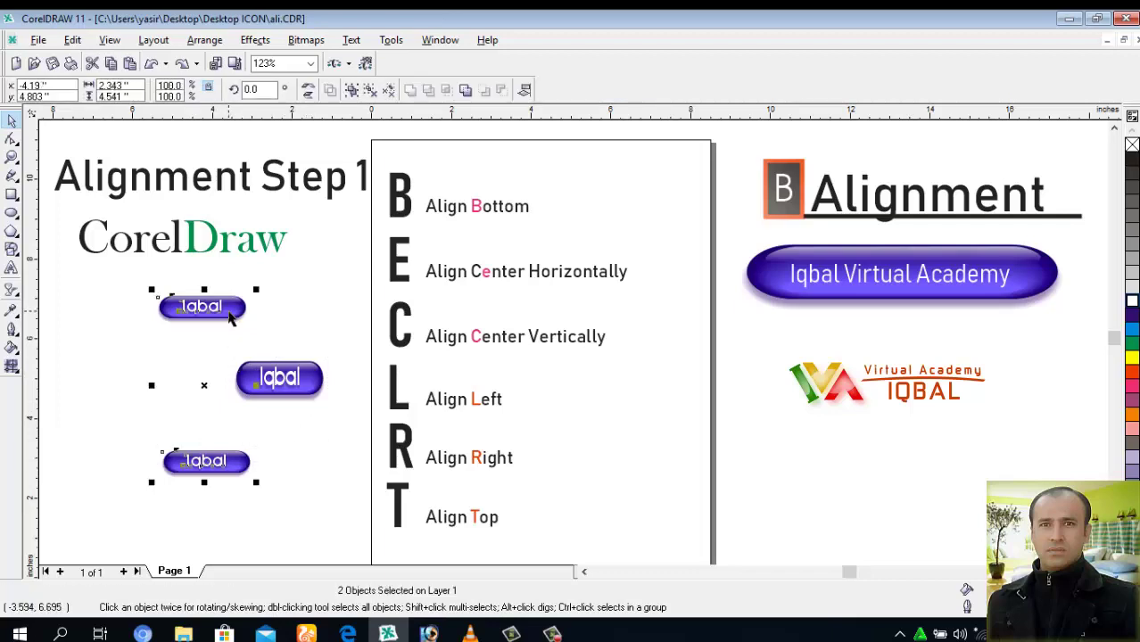
{"action": "left_click", "coordinate": [310, 381], "text": "shift"}
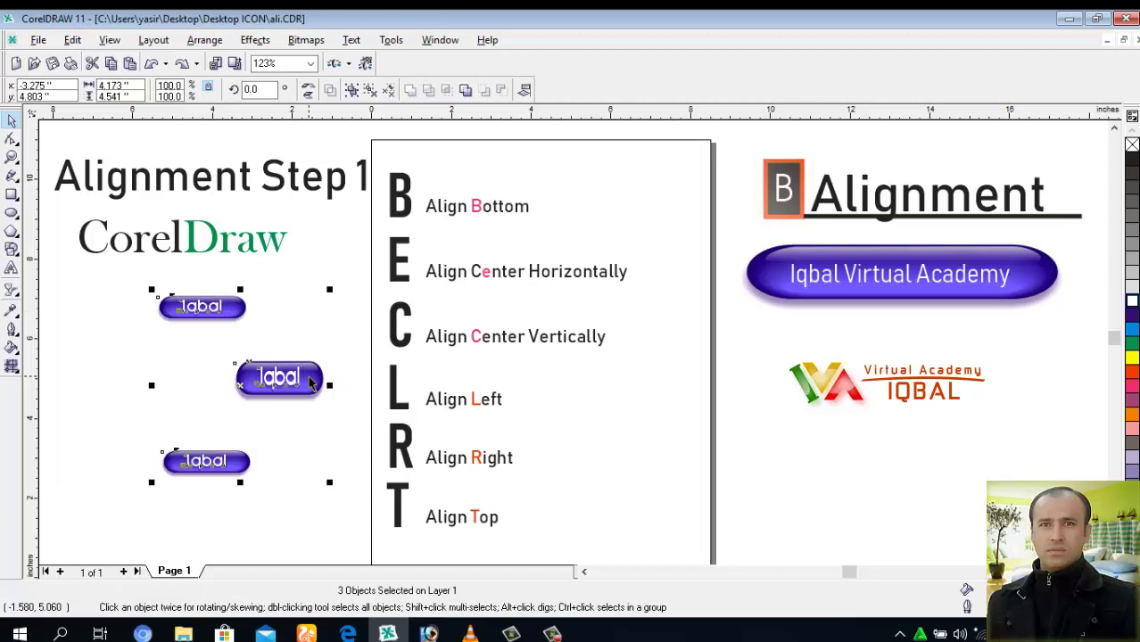
{"action": "key", "text": "r"}
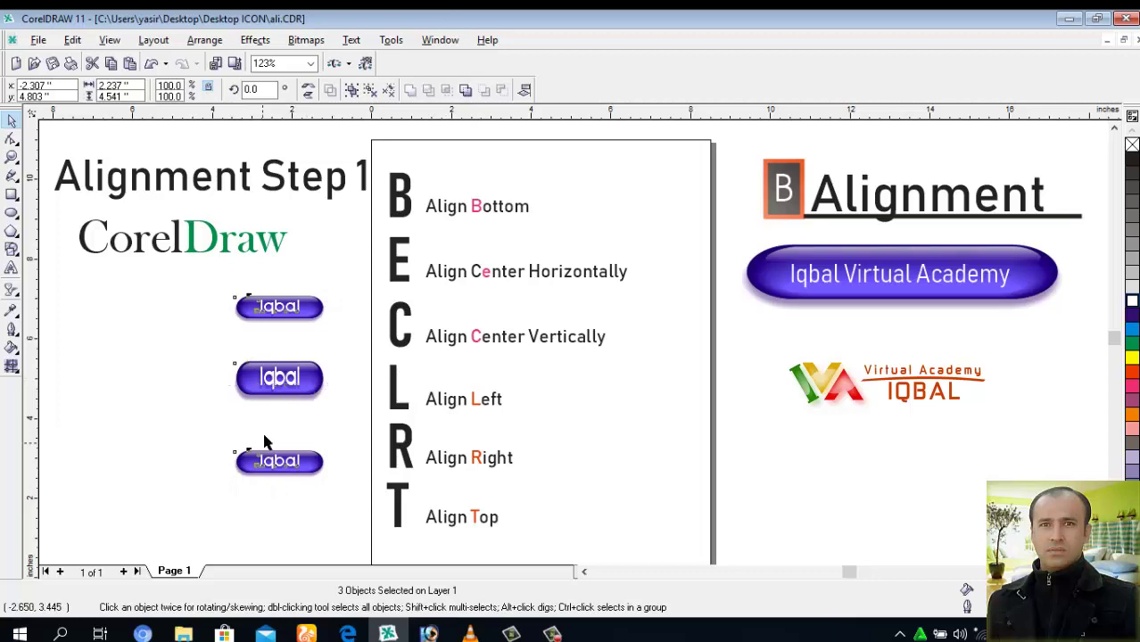
- Shift the middle Iqbal button left and move the top button down closer to it
{"action": "key", "text": "Escape"}
{"action": "mouse_move", "coordinate": [303, 398]}
{"action": "left_mouse_down"}
{"action": "mouse_move", "coordinate": [297, 474]}
{"action": "mouse_move", "coordinate": [294, 434]}
{"action": "left_mouse_up"}
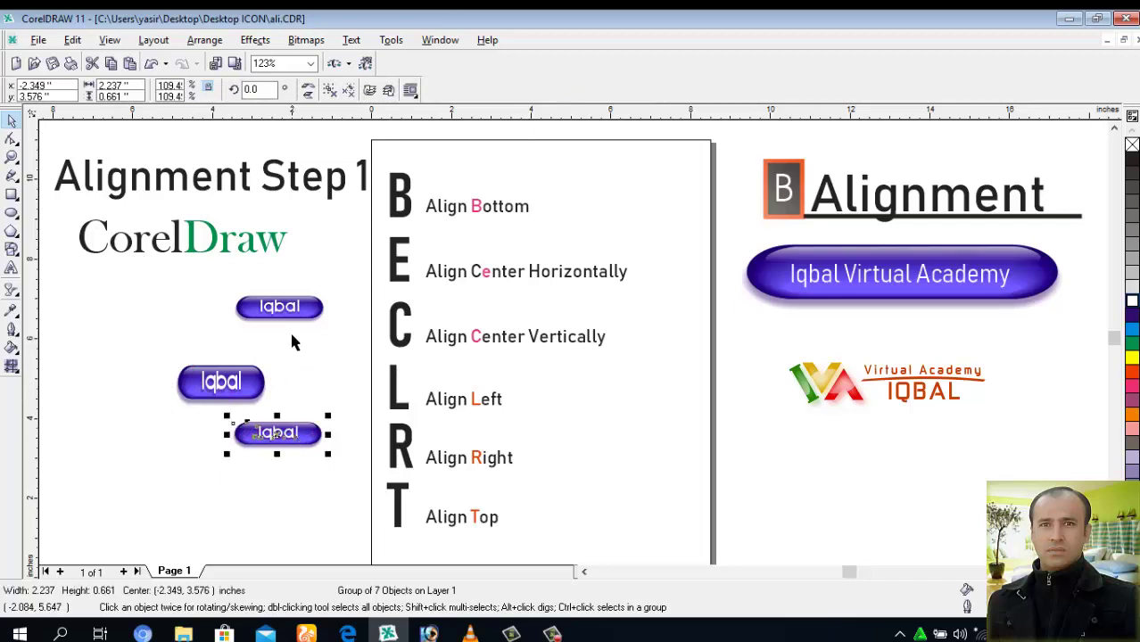
{"action": "left_click_drag", "start_coordinate": [296, 314], "coordinate": [295, 338]}
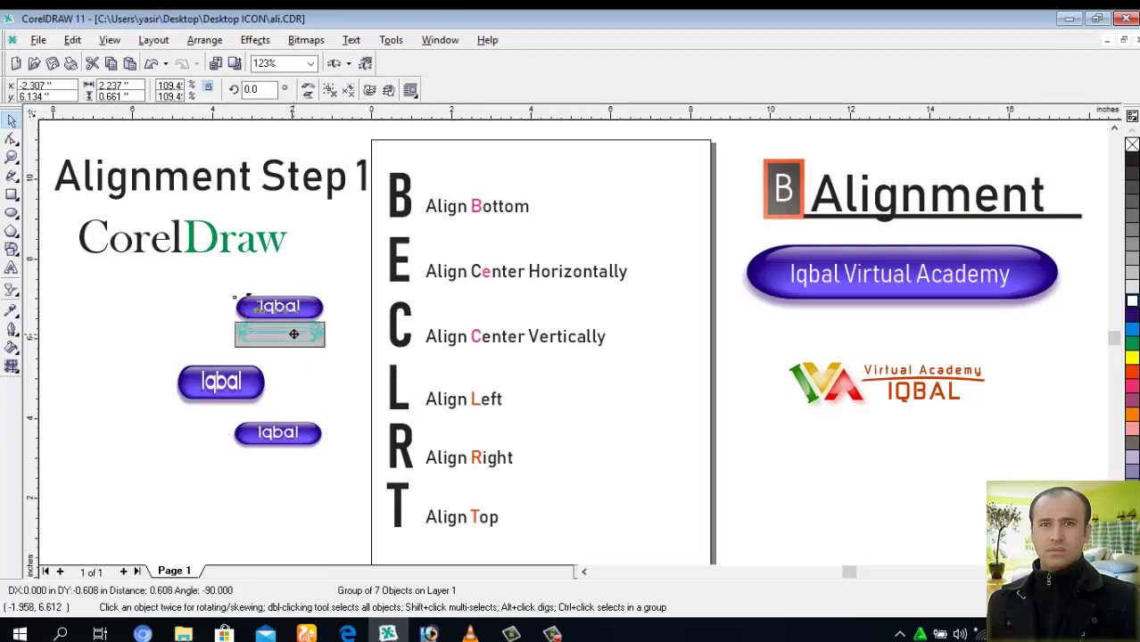
{"action": "left_click", "coordinate": [297, 408]}
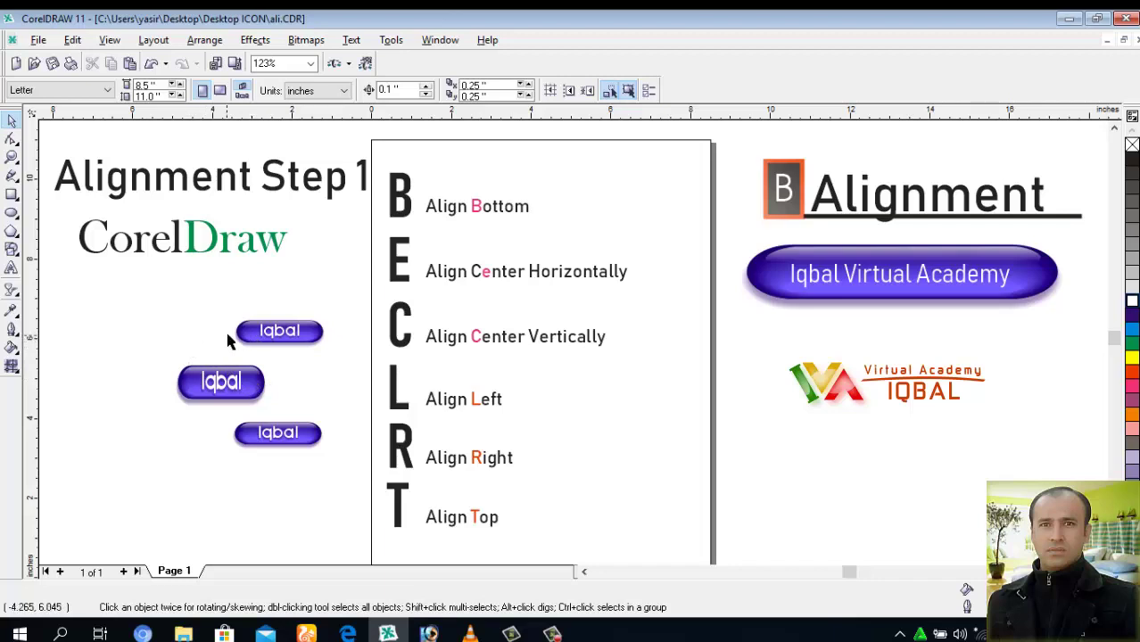
- Stretch the bottom Iqbal button wider to about 4.089 inches
{"action": "left_click", "coordinate": [314, 337]}
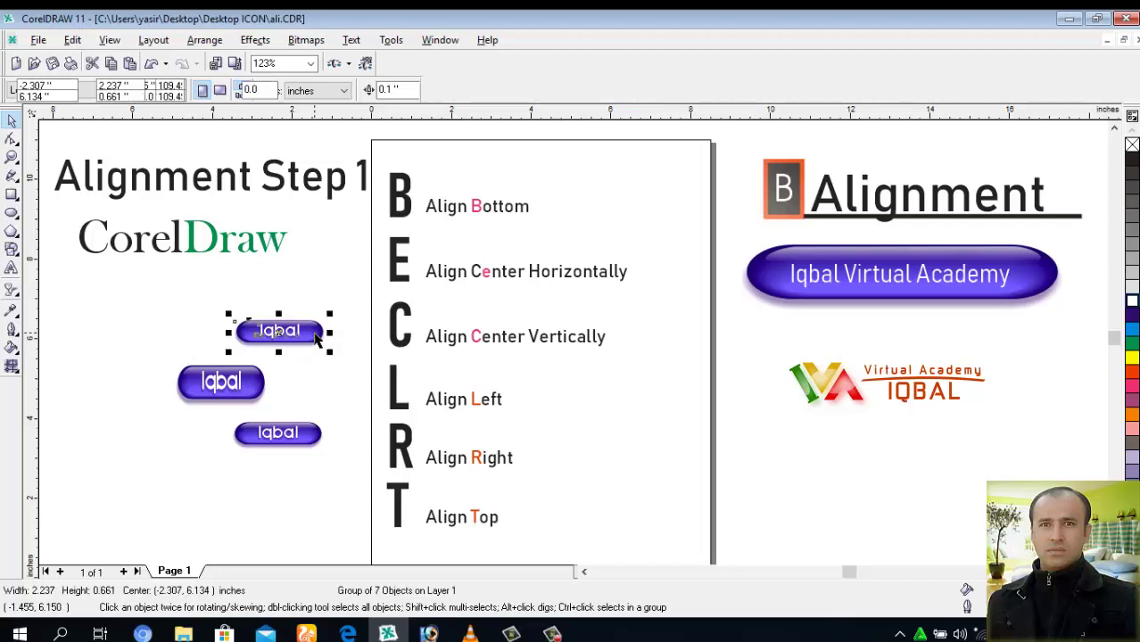
{"action": "left_click", "coordinate": [312, 434], "text": "shift"}
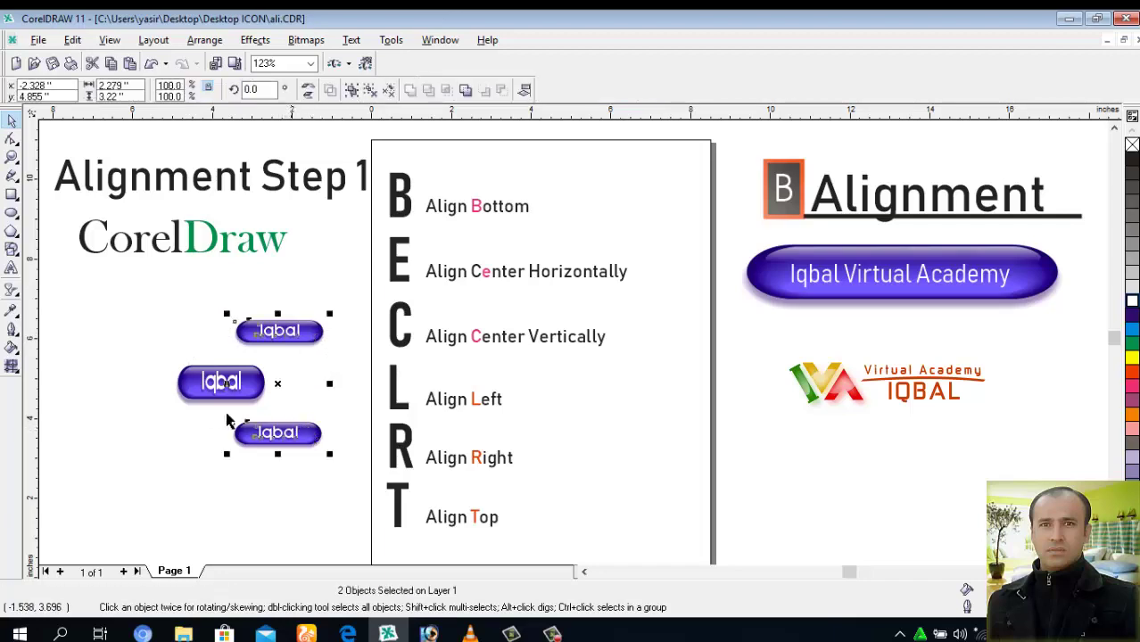
{"action": "left_click", "coordinate": [195, 395], "text": "shift"}
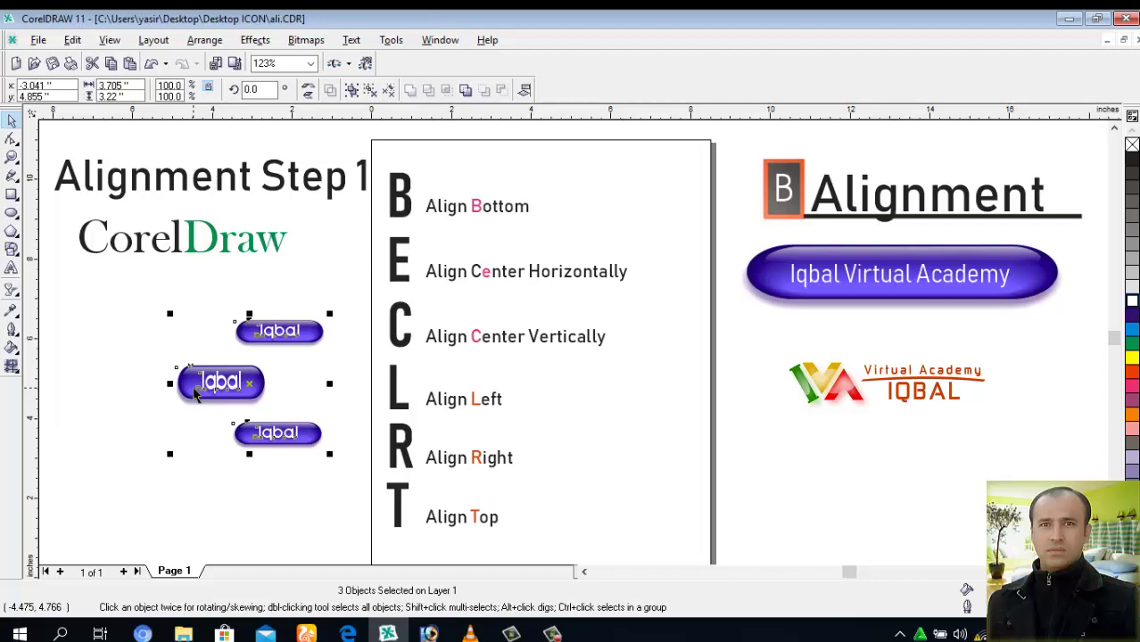
{"action": "left_click", "coordinate": [278, 481]}
{"action": "left_click", "coordinate": [312, 446]}
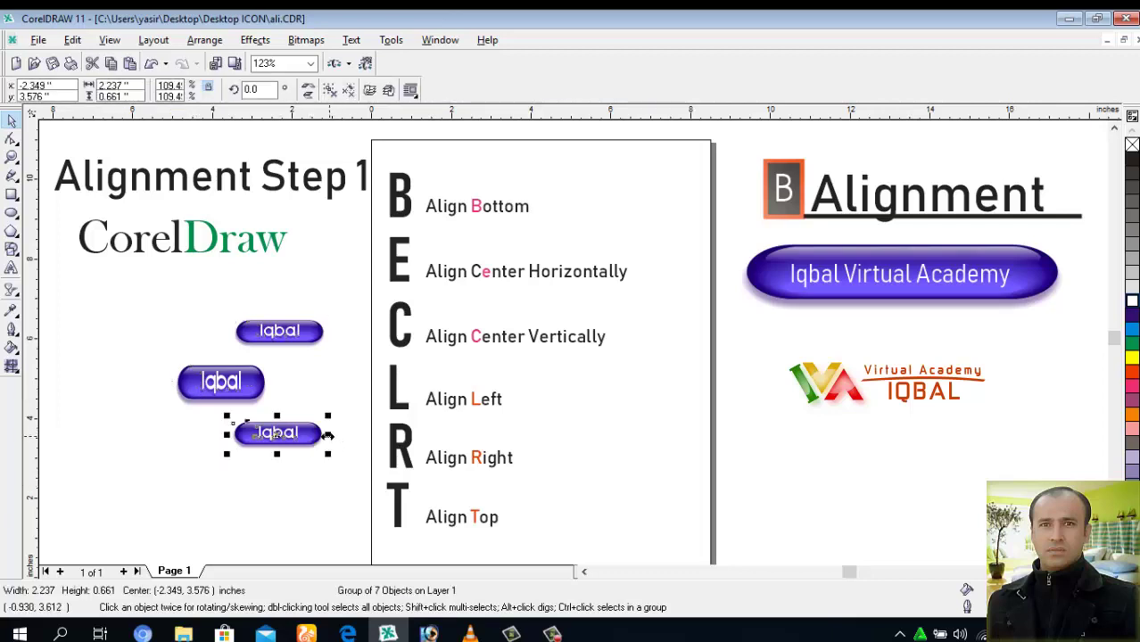
{"action": "left_click_drag", "start_coordinate": [323, 433], "coordinate": [383, 434]}
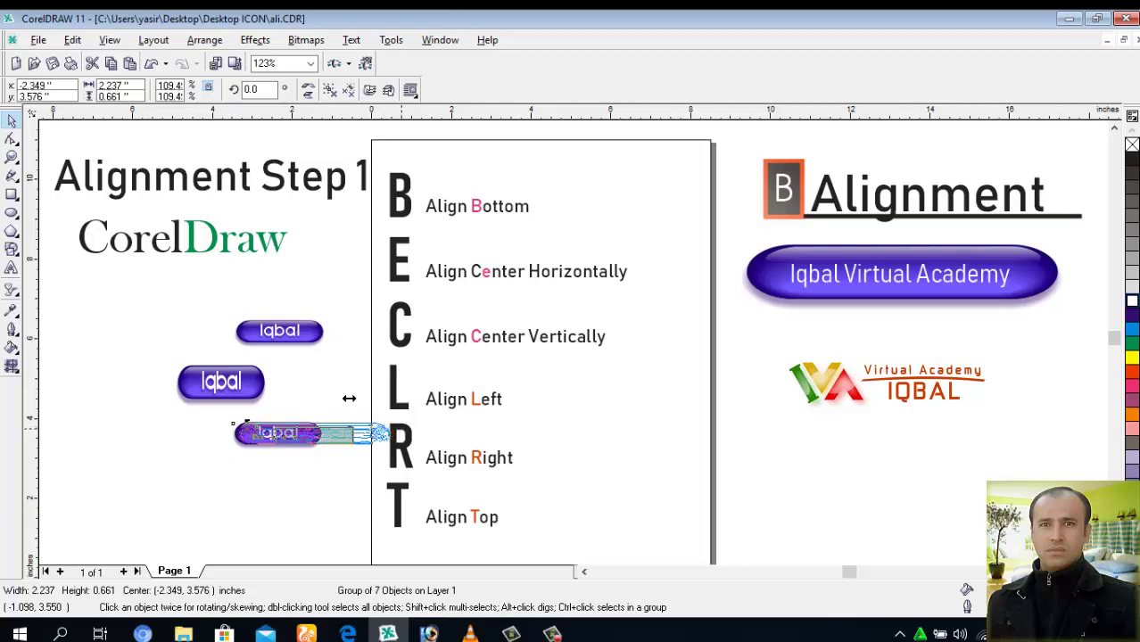
{"action": "mouse_move", "coordinate": [384, 435]}
{"action": "left_mouse_down"}
{"action": "mouse_move", "coordinate": [328, 357]}
{"action": "mouse_move", "coordinate": [339, 335]}
{"action": "left_mouse_up"}
{"action": "left_click", "coordinate": [324, 338]}
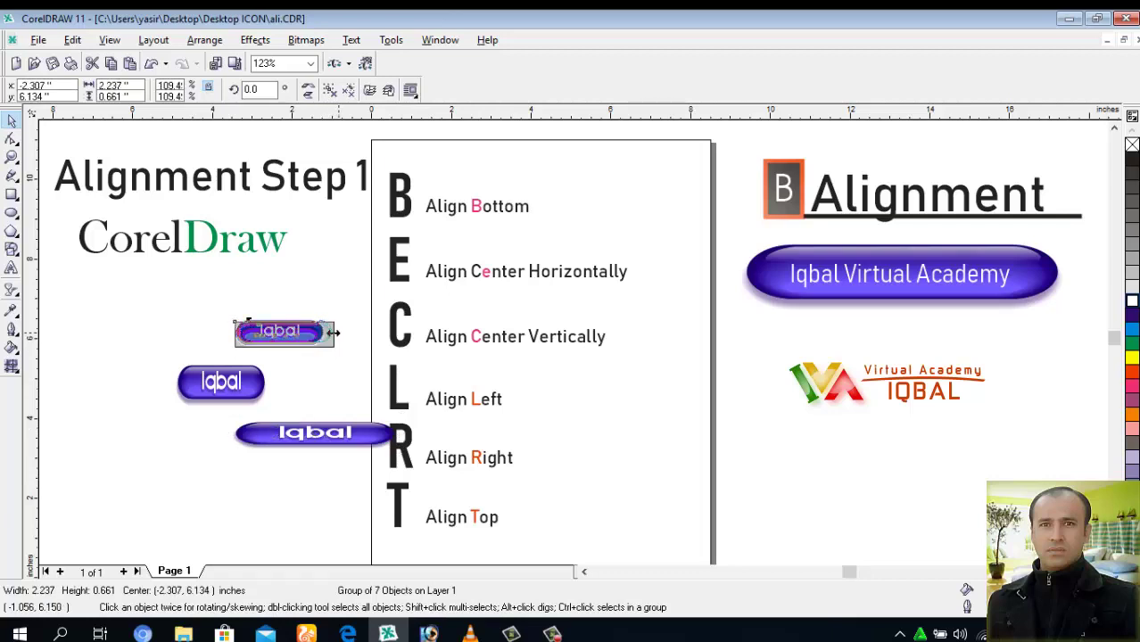
- Widen the top Iqbal button to 2.474 inches and select all three buttons
{"action": "left_click_drag", "start_coordinate": [338, 336], "coordinate": [332, 363]}
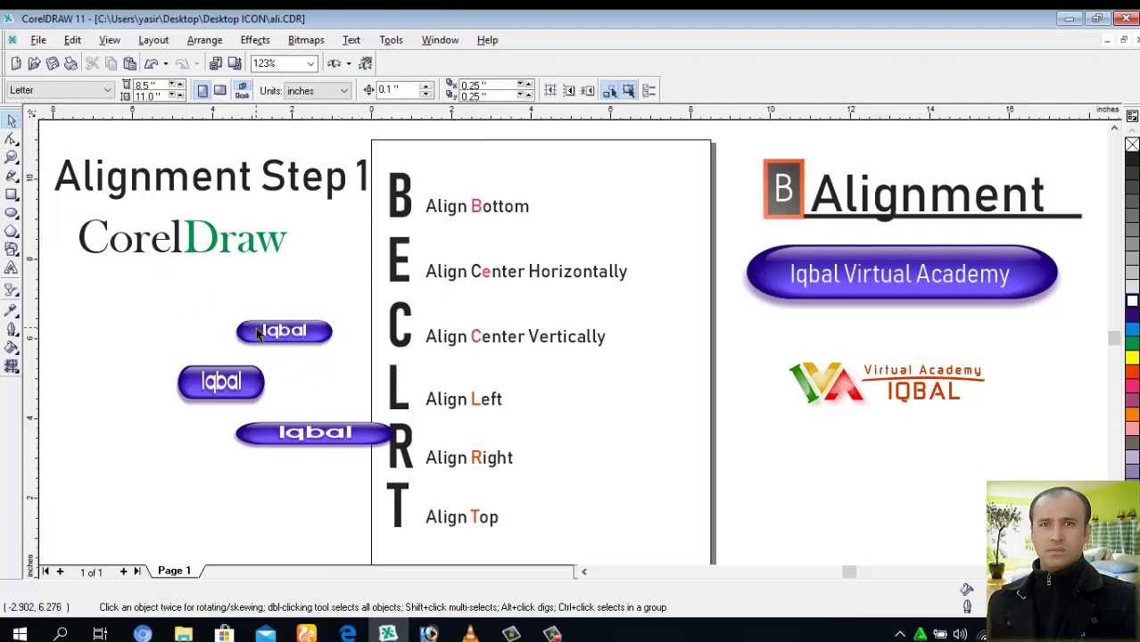
{"action": "left_click", "coordinate": [259, 332]}
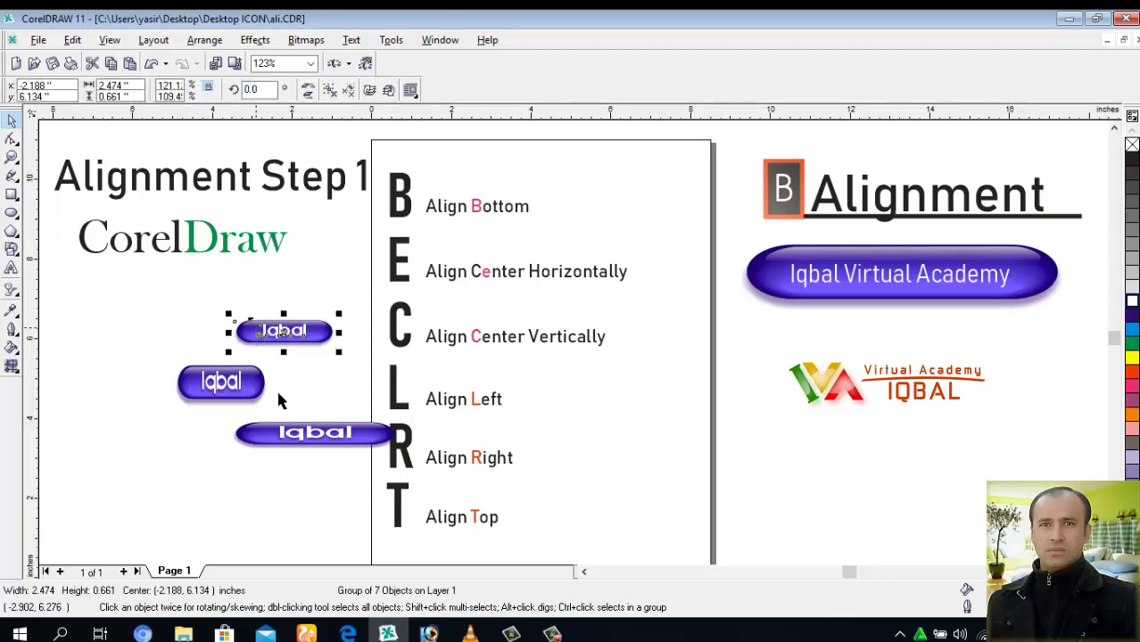
{"action": "left_click", "coordinate": [291, 435], "text": "shift"}
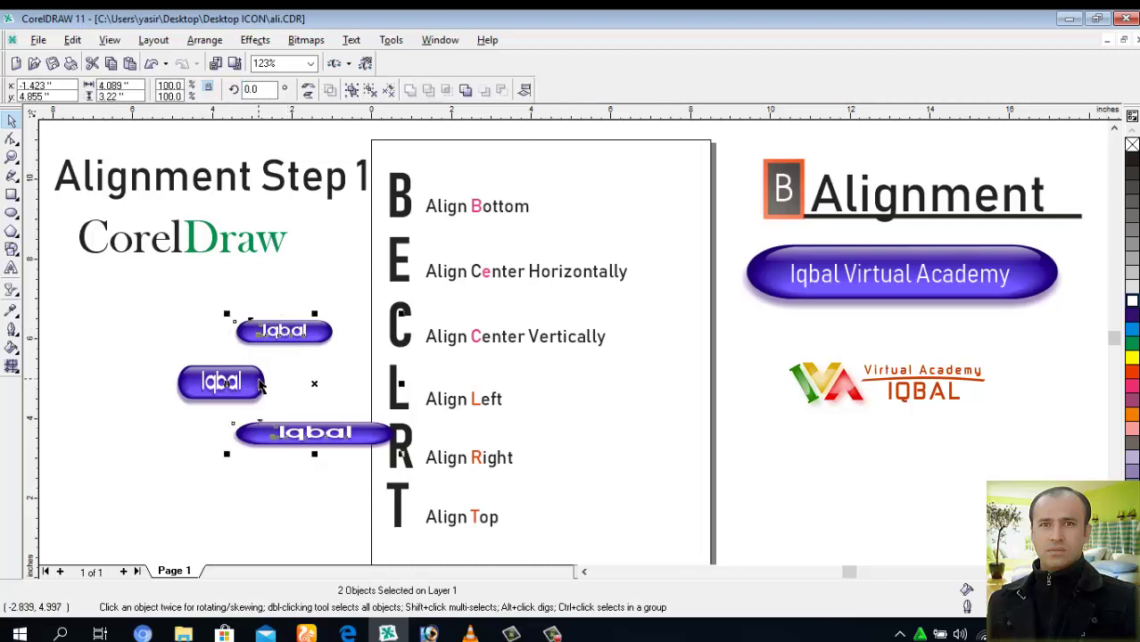
{"action": "left_click", "coordinate": [260, 384], "text": "shift"}
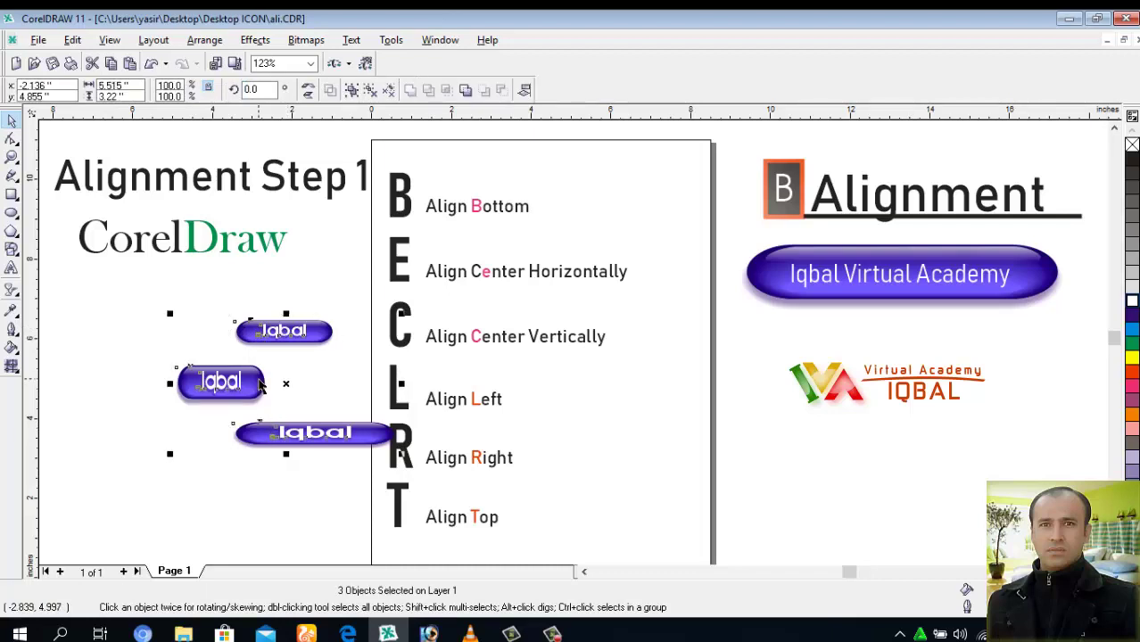
- Centre the three Iqbal buttons on one vertical axis and delete the dashed guideline
{"action": "key", "text": "l"}
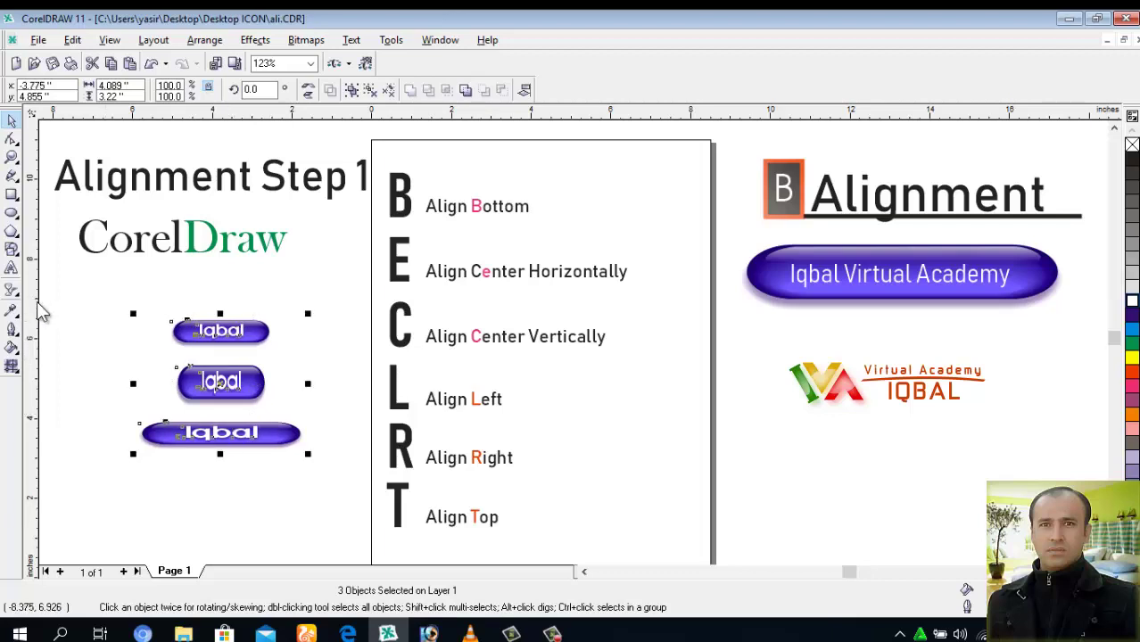
{"action": "left_click", "coordinate": [223, 332]}
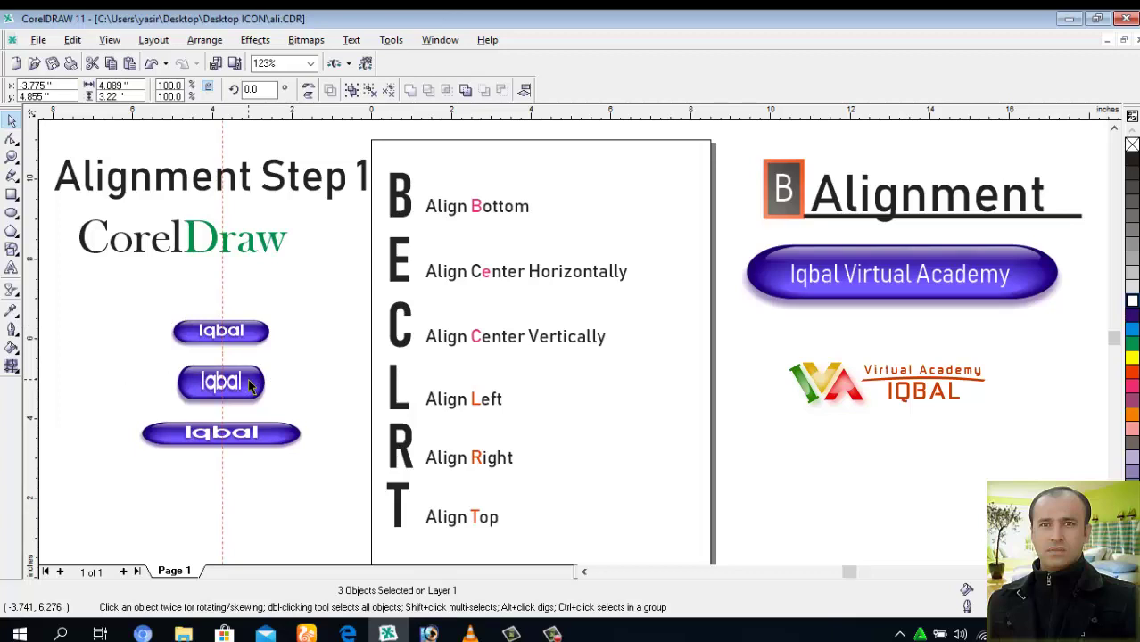
{"action": "key", "text": "Delete"}
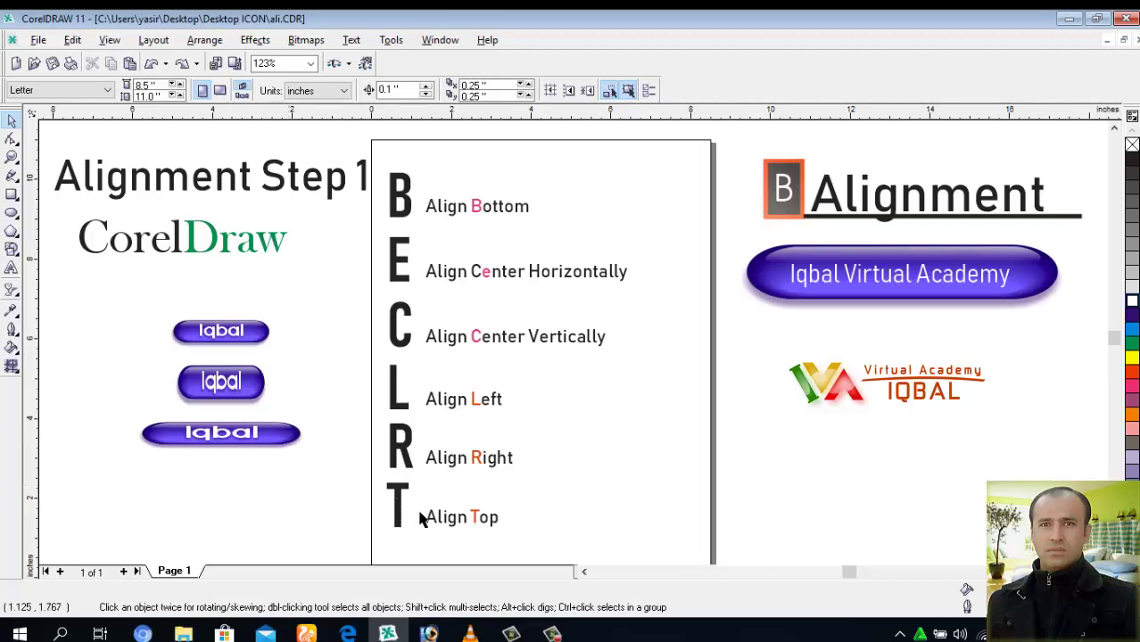
- Reselect the three buttons, try top alignment, undo it, and deselect
{"action": "left_click", "coordinate": [293, 444]}
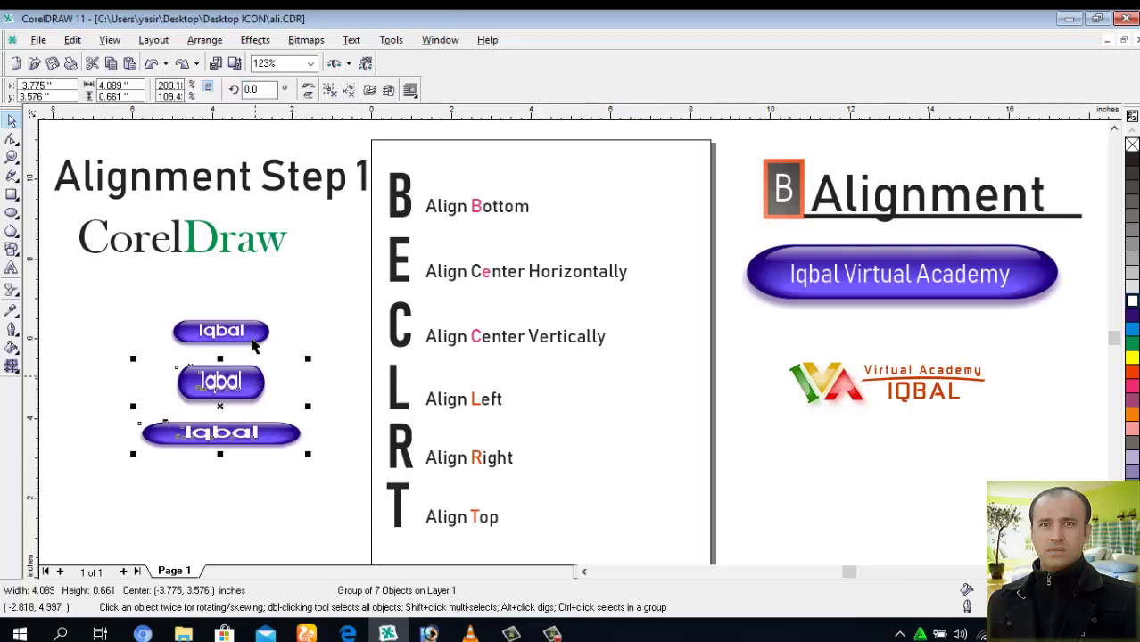
{"action": "left_click", "coordinate": [257, 341], "text": "shift"}
{"action": "left_click", "coordinate": [257, 382], "text": "shift"}
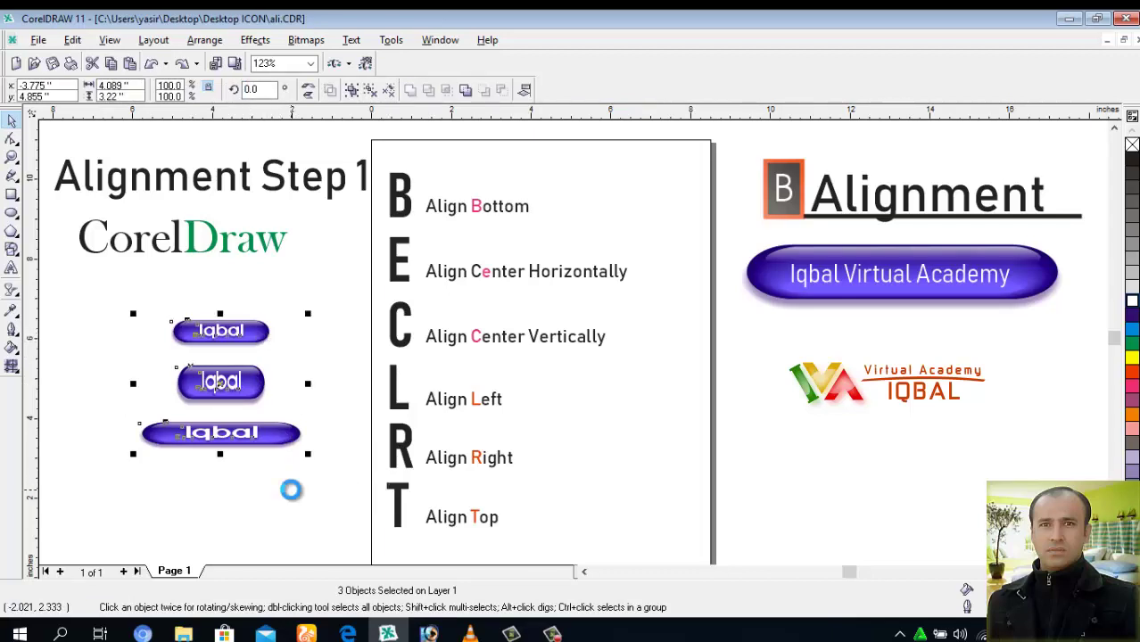
{"action": "key", "text": "t"}
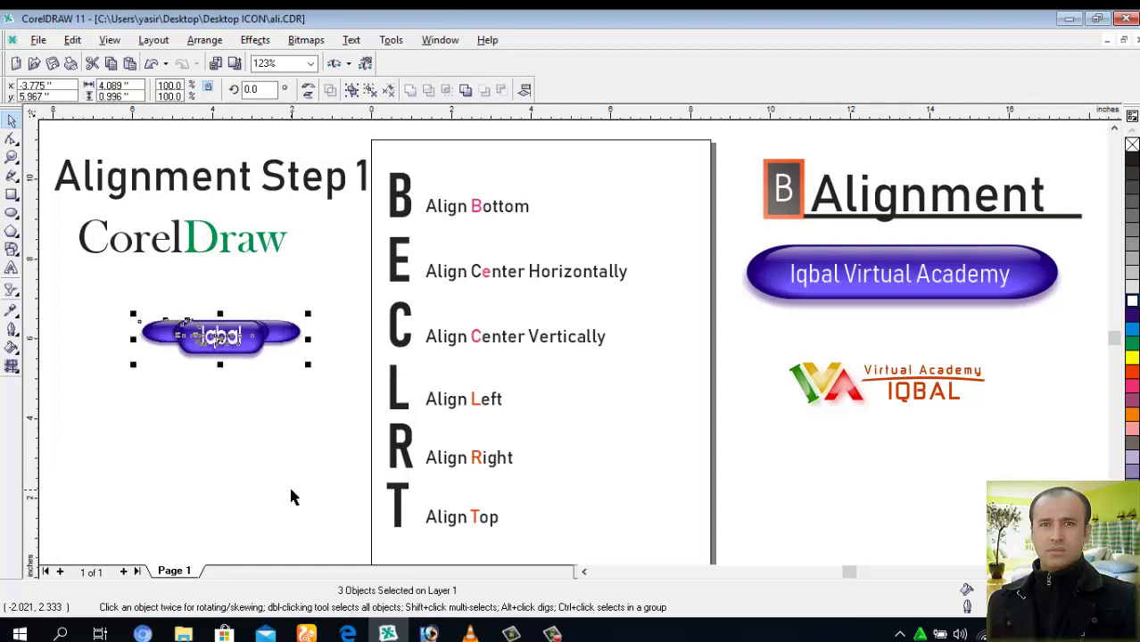
{"action": "key", "text": "ctrl+z"}
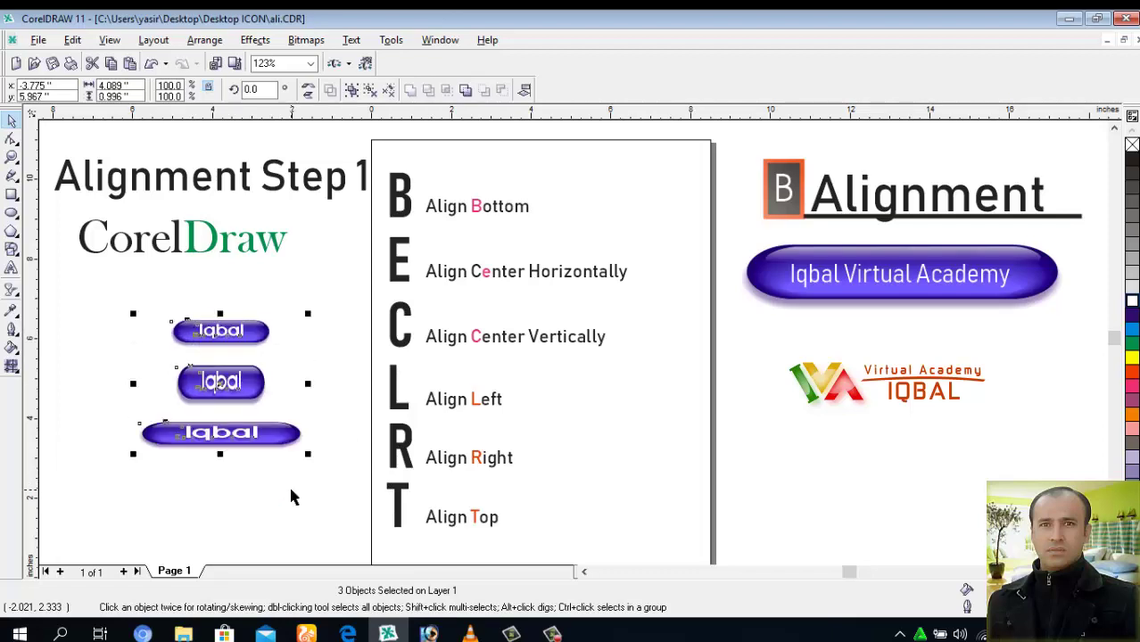
{"action": "left_click", "coordinate": [292, 494]}
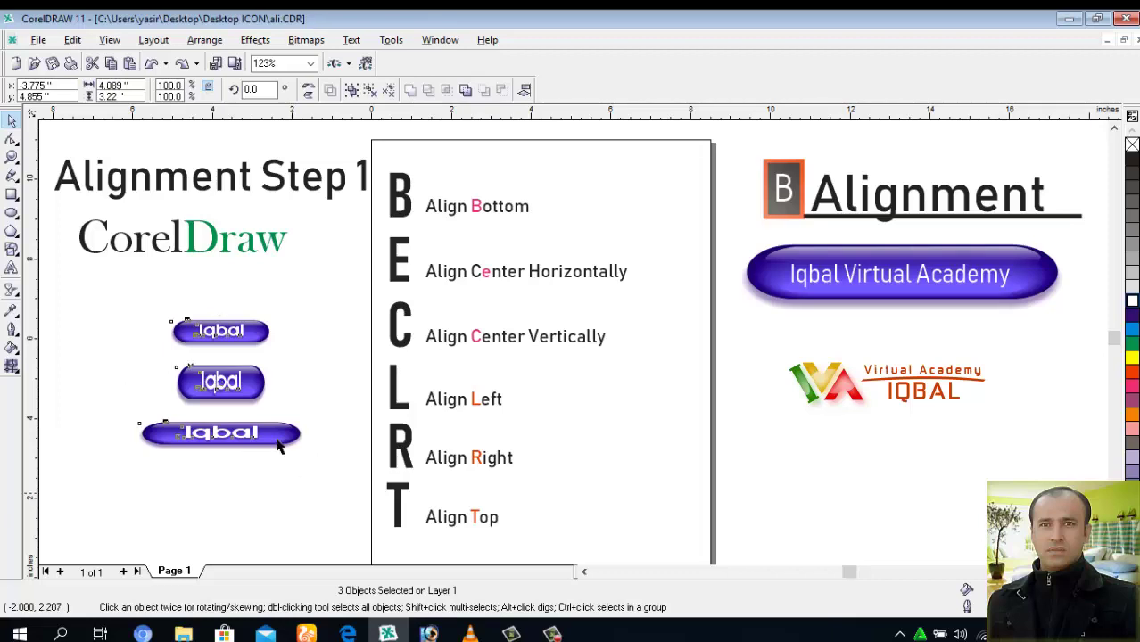
{"action": "left_click", "coordinate": [306, 475]}
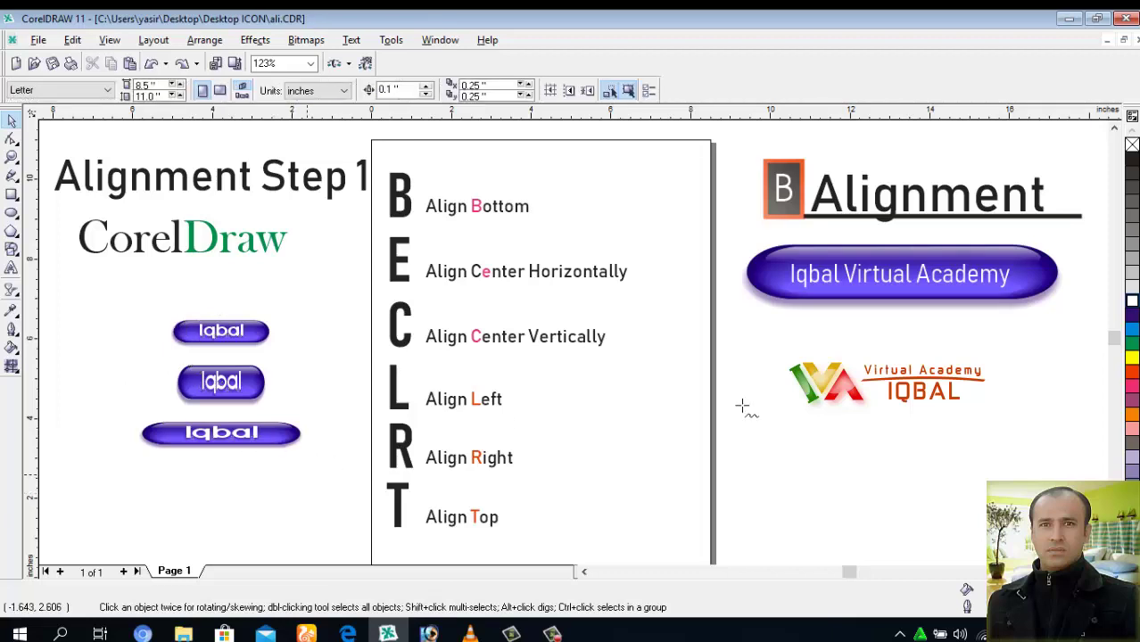
- Draw a horizontal freehand line beneath the Iqbal Virtual Academy button
{"action": "key", "text": "F5"}
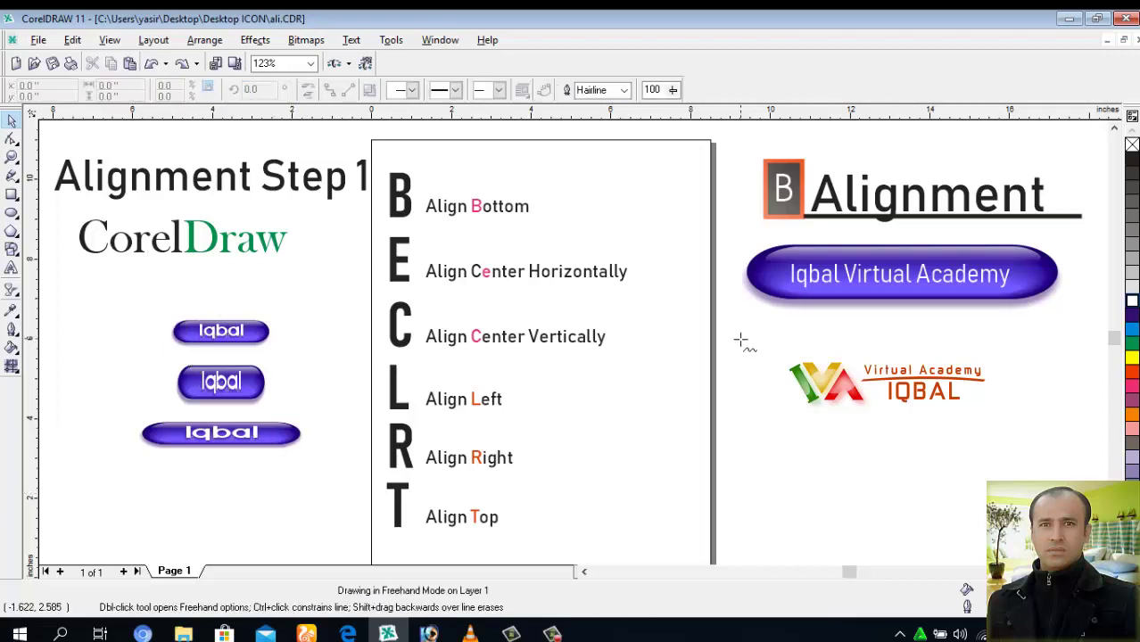
{"action": "left_click", "coordinate": [740, 339]}
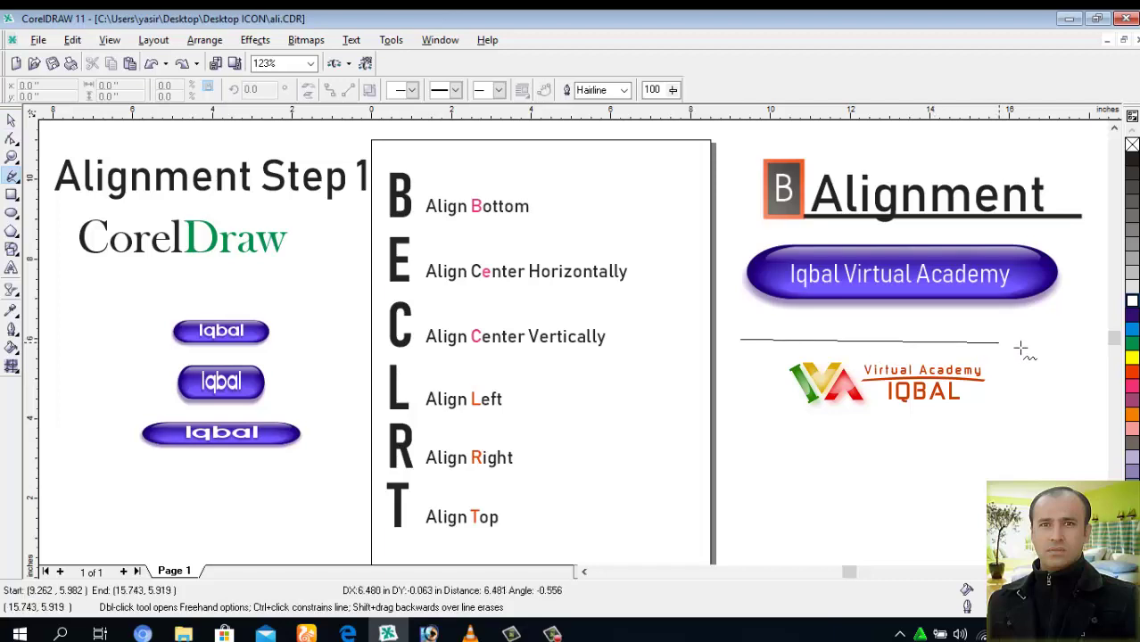
{"action": "left_click", "coordinate": [1025, 340]}
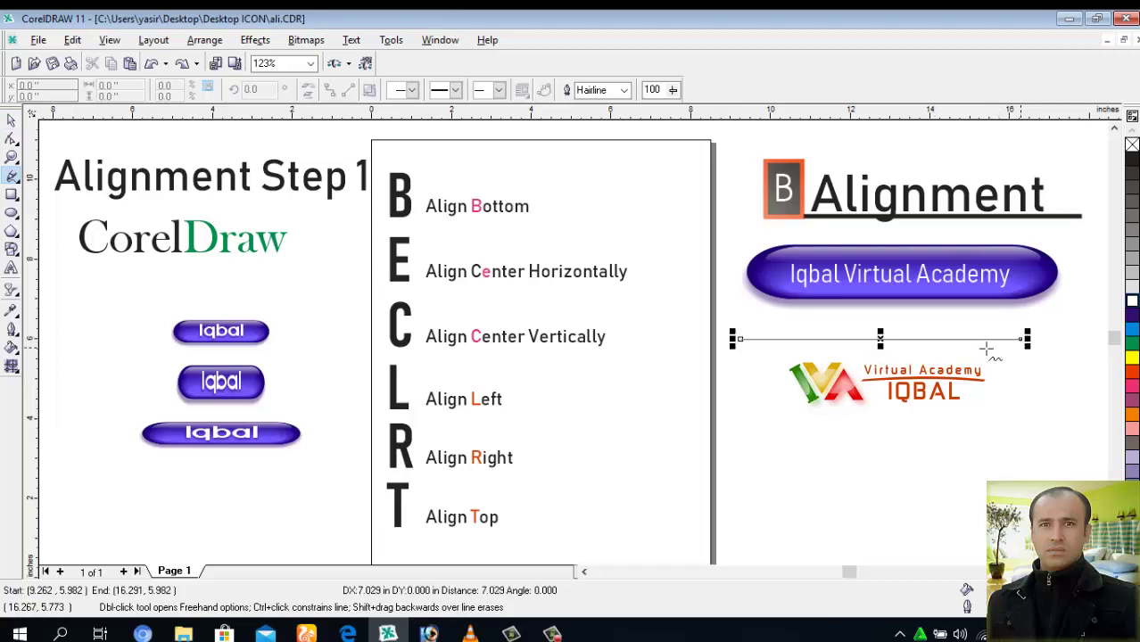
{"action": "key", "text": "space"}
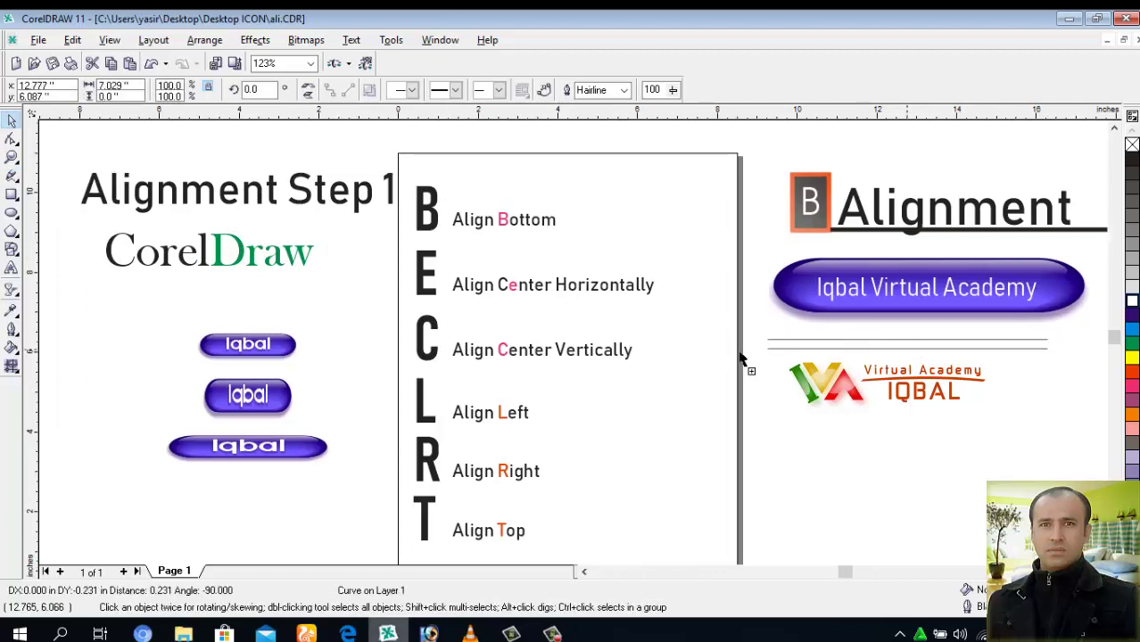
- Nudge the duplicate line three steps up and one step right, closer to the button
{"action": "key", "text": "Up"}
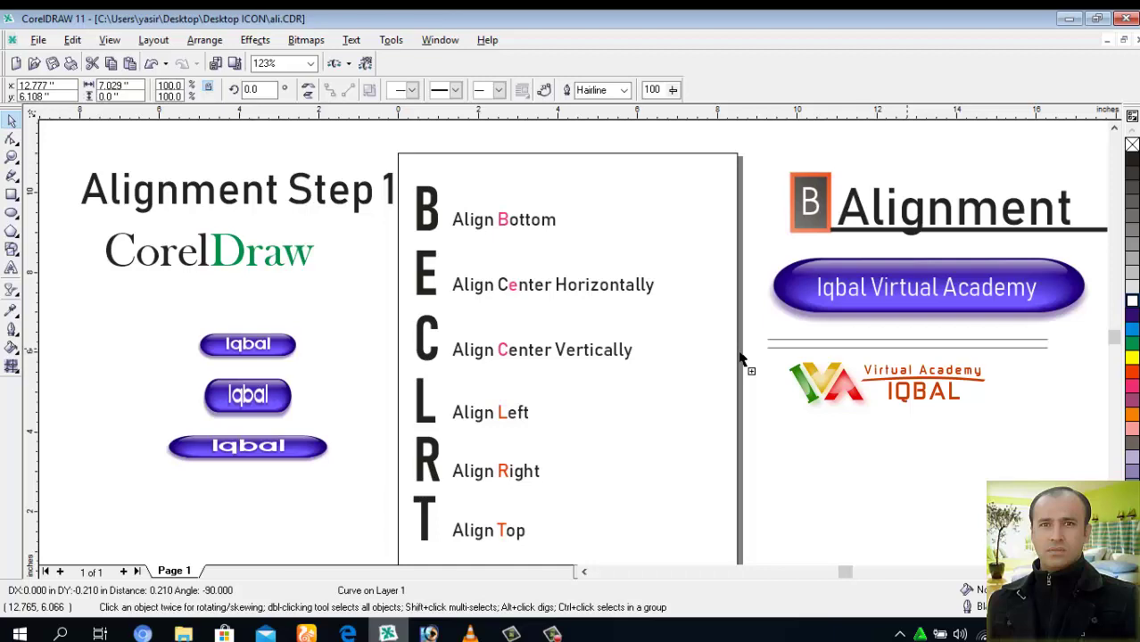
{"action": "key", "text": "Up"}
{"action": "key", "text": "Up"}
{"action": "key", "text": "Up"}
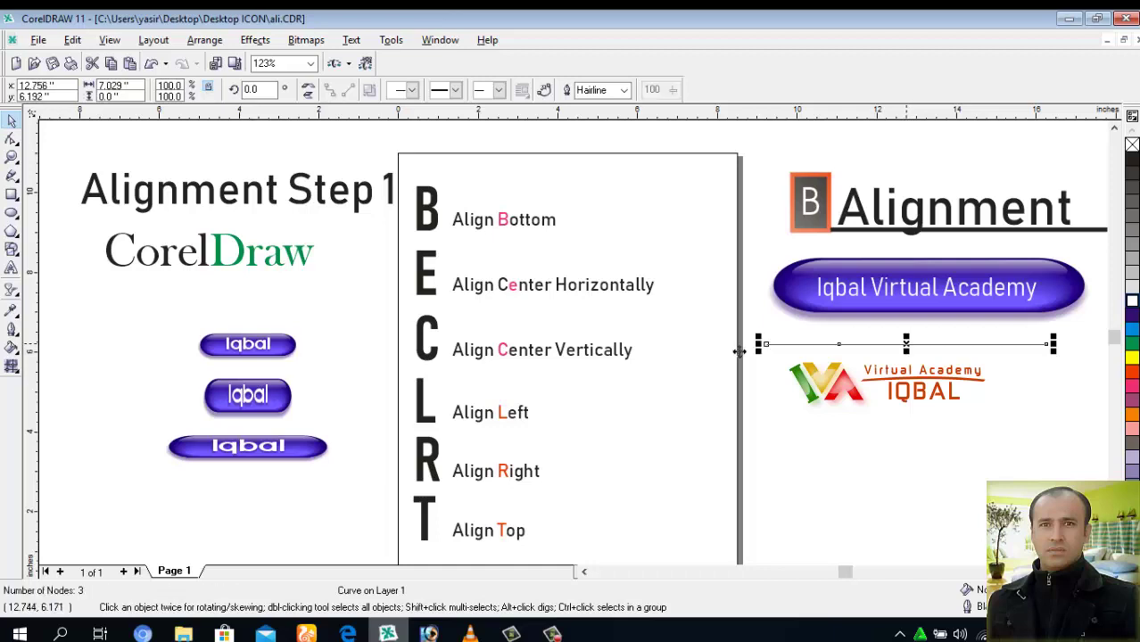
{"action": "key", "text": "Up"}
{"action": "key", "text": "Up"}
{"action": "key", "text": "Up"}
{"action": "key", "text": "Right"}
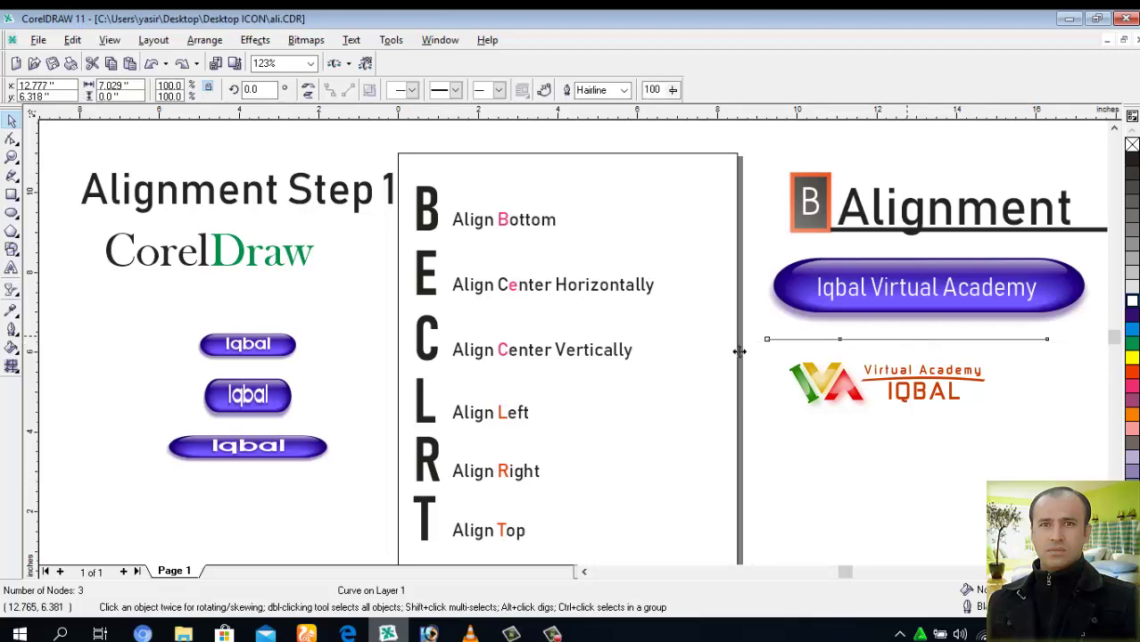
- Copy the hairline just below itself and repeat the duplicate into an evenly spaced stack
{"action": "left_click_drag", "start_coordinate": [907, 336], "coordinate": [907, 348]}
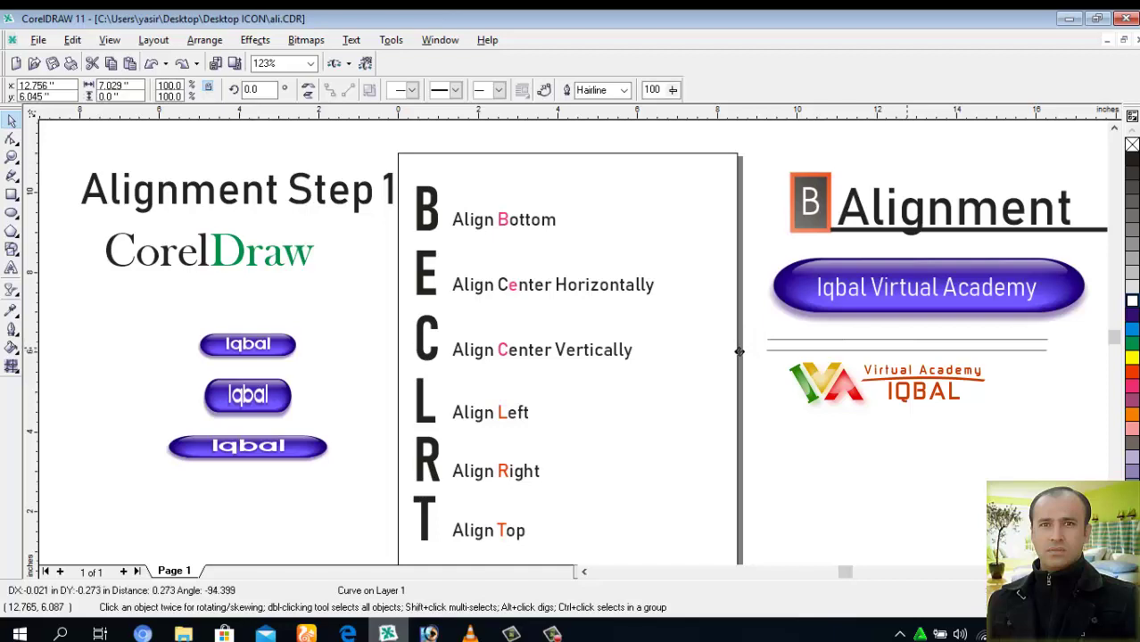
{"action": "left_click_drag", "start_coordinate": [740, 351], "coordinate": [740, 351]}
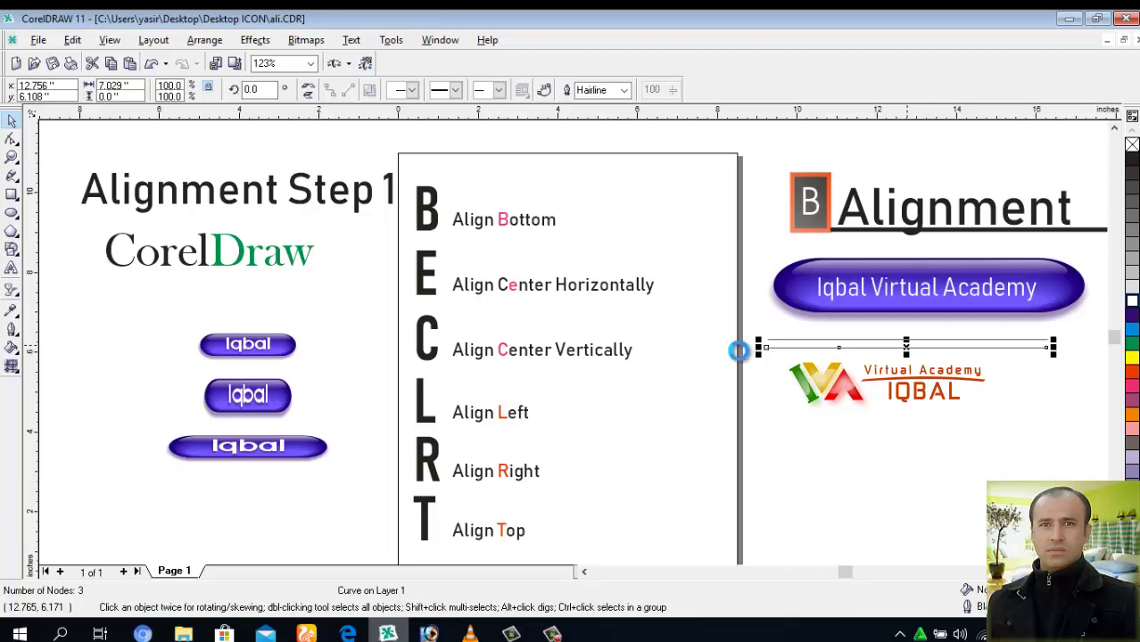
{"action": "key", "text": "Down"}
{"action": "key", "text": "Down"}
{"action": "key", "text": "Down"}
{"action": "key", "text": "Down"}
{"action": "key", "text": "Down"}
{"action": "key", "text": "Down"}
{"action": "key", "text": "Down"}
{"action": "key", "text": "Down"}
{"action": "key", "text": "Down"}
{"action": "key", "text": "Down"}
{"action": "key", "text": "Down"}
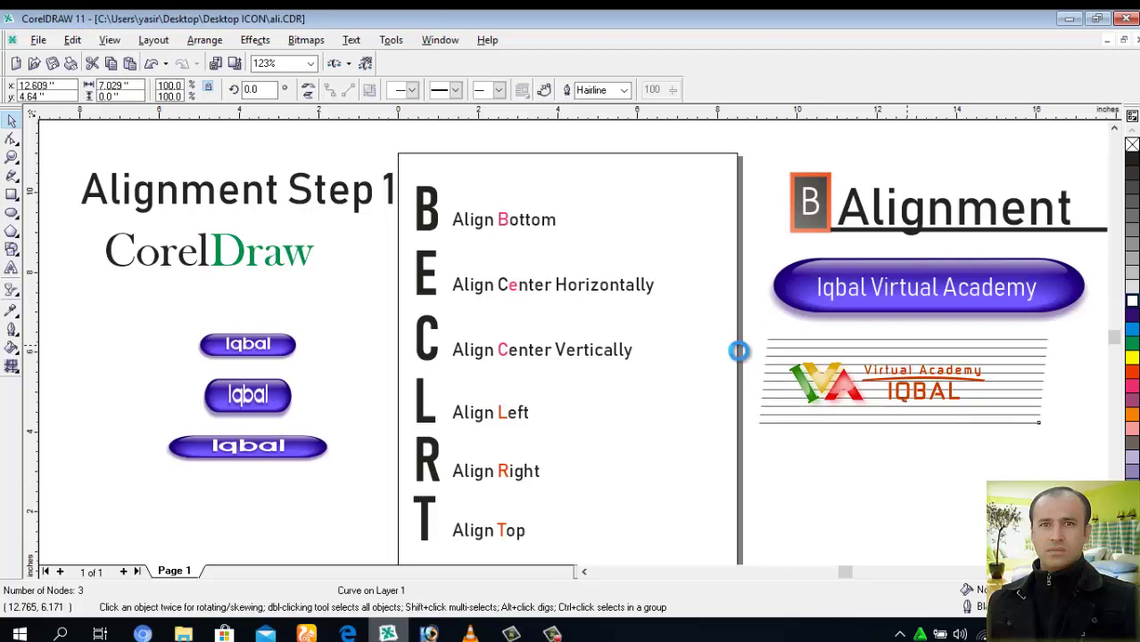
{"action": "key", "text": "Down"}
{"action": "key", "text": "Down"}
{"action": "key", "text": "Down"}
{"action": "key", "text": "Down"}
{"action": "key", "text": "Down"}
{"action": "key", "text": "Down"}
{"action": "key", "text": "Down"}
{"action": "key", "text": "Down"}
{"action": "key", "text": "Down"}
{"action": "key", "text": "Down"}
{"action": "key", "text": "Down"}
{"action": "key", "text": "Down"}
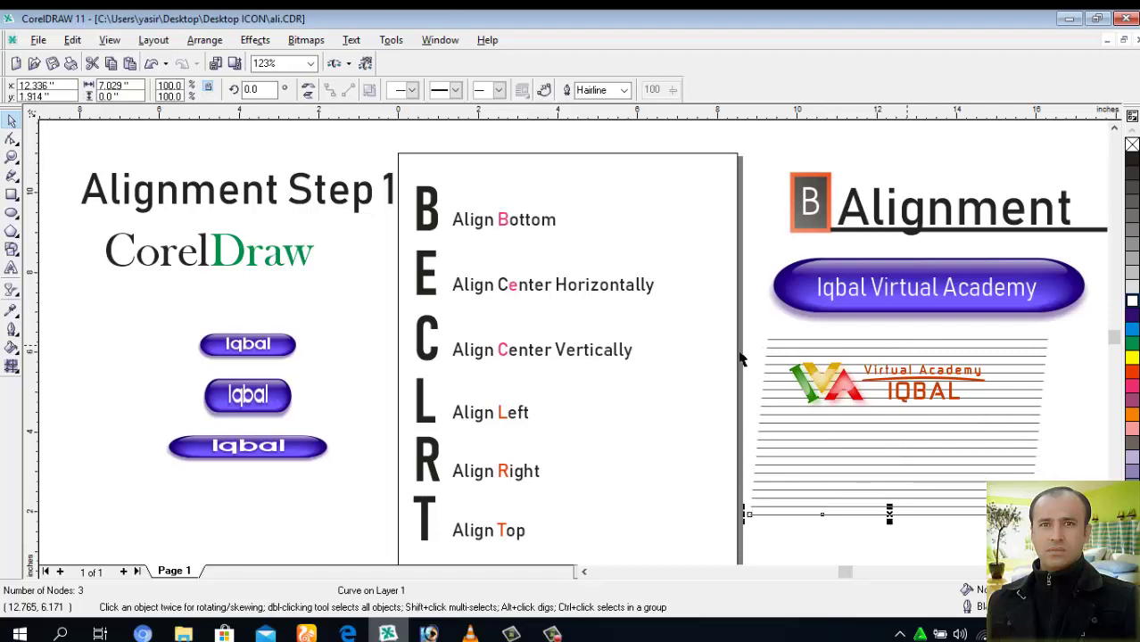
{"action": "key", "text": "Escape"}
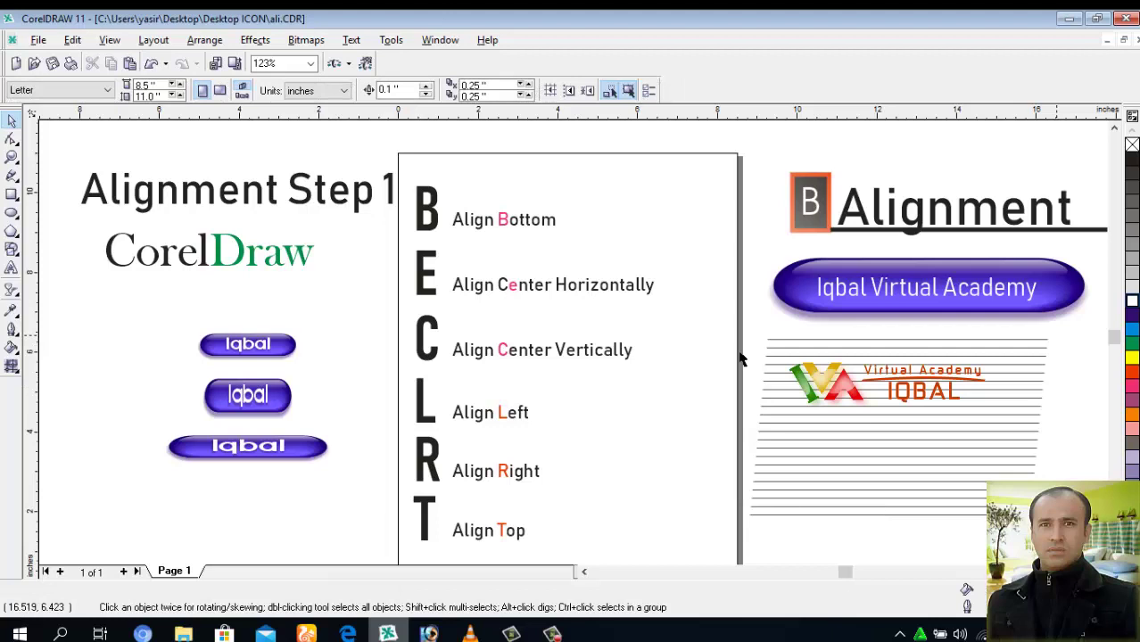
{"action": "left_click_drag", "start_coordinate": [1055, 335], "coordinate": [818, 529]}
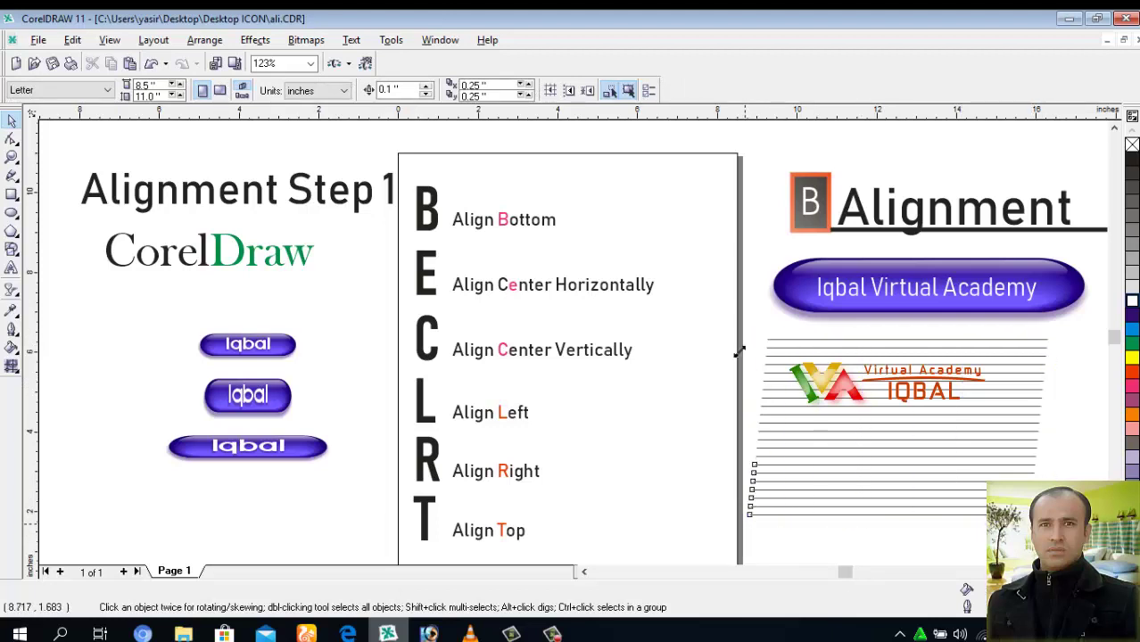
{"action": "left_click_drag", "start_coordinate": [740, 359], "coordinate": [739, 352]}
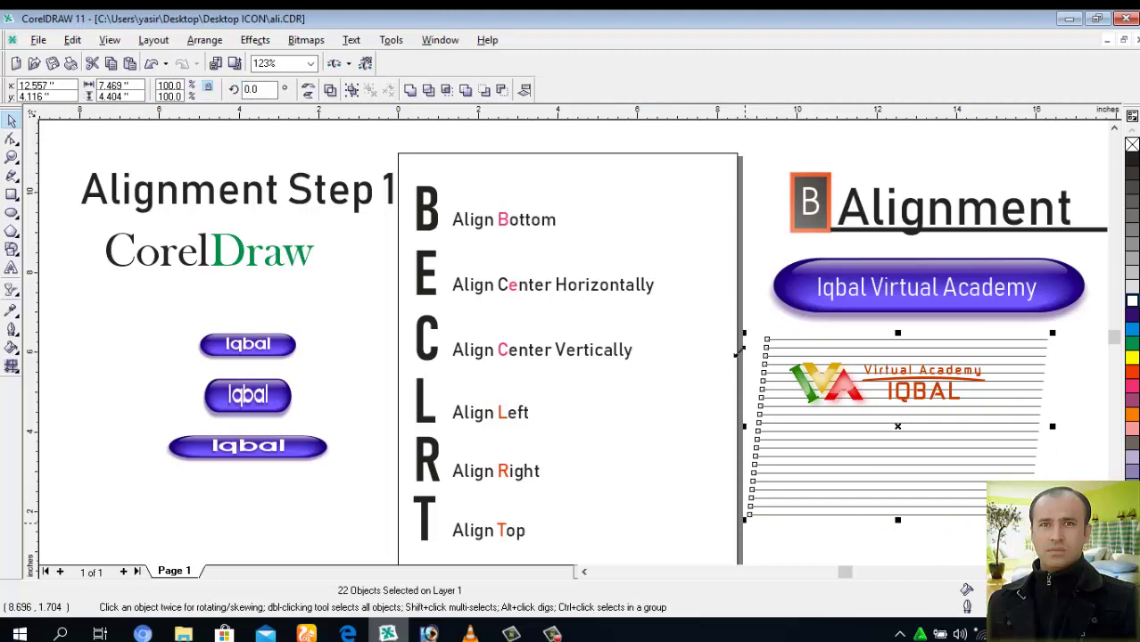
{"action": "key", "text": "l"}
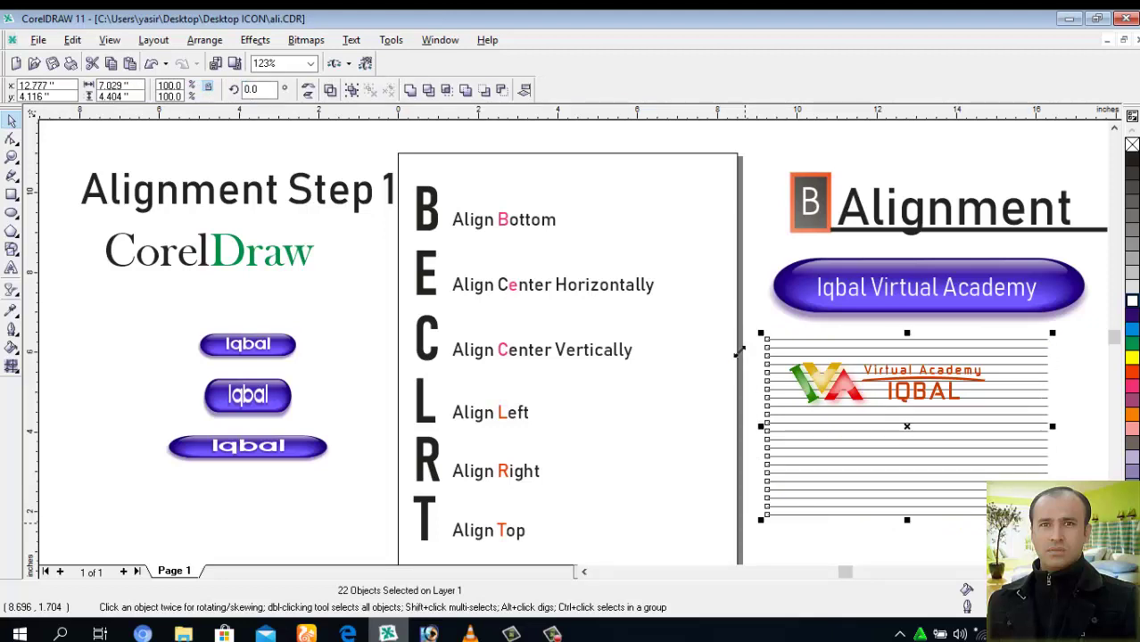
{"action": "key", "text": "Escape"}
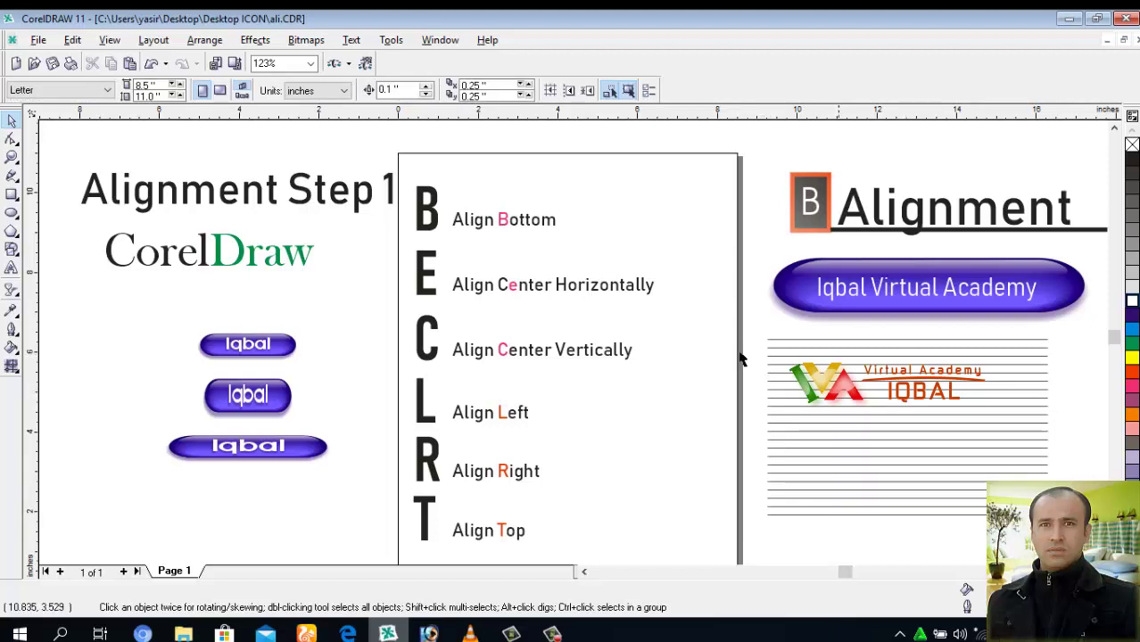
{"action": "key", "text": "ctrl+z"}
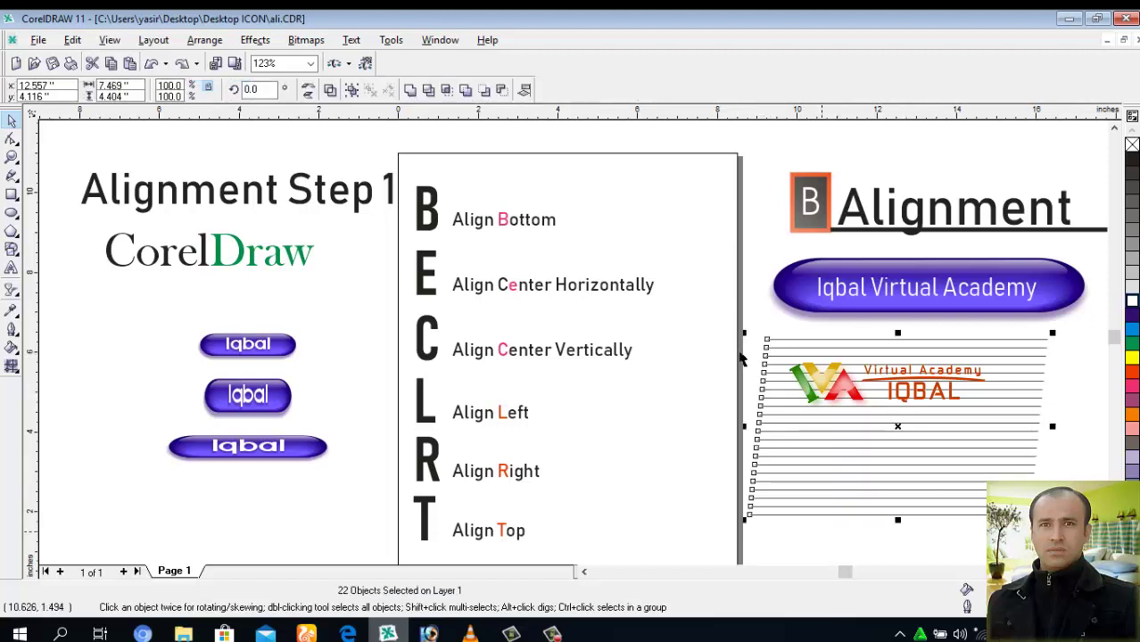